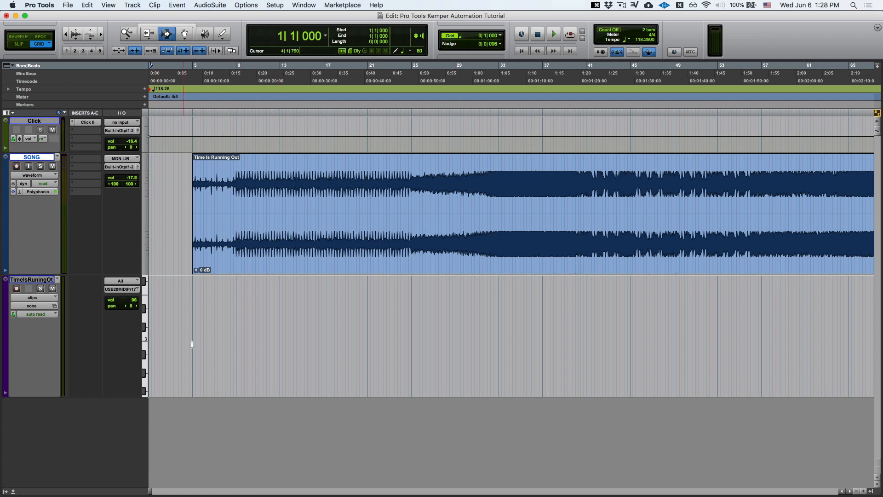
Fit the whole Time Is Running Out clip in view and switch the SONG track's view to warp
{"action": "left_click", "coordinate": [166, 250]}
{"action": "key", "text": "r"}
{"action": "key", "text": "r"}
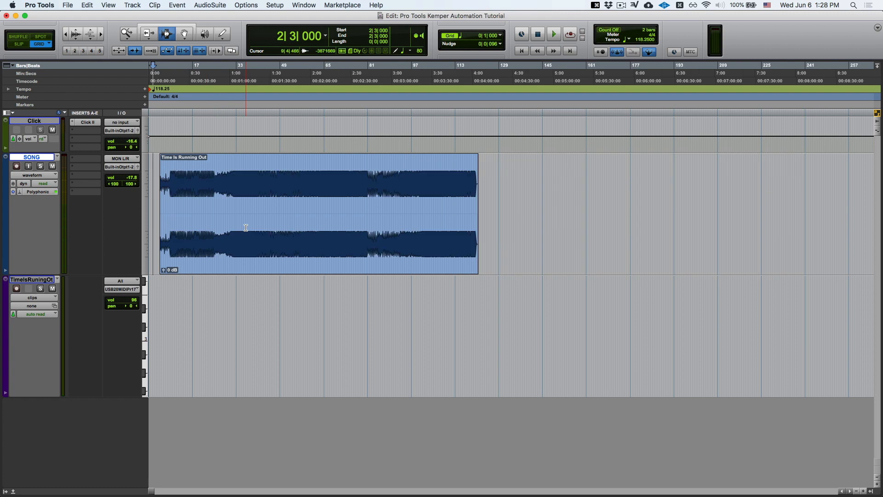
{"action": "key", "text": "t"}
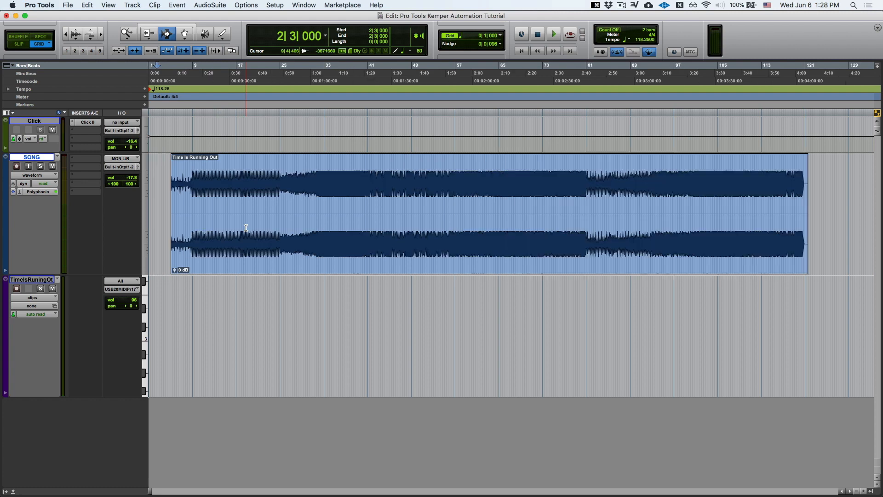
{"action": "left_click", "coordinate": [42, 177]}
{"action": "left_click", "coordinate": [31, 168]}
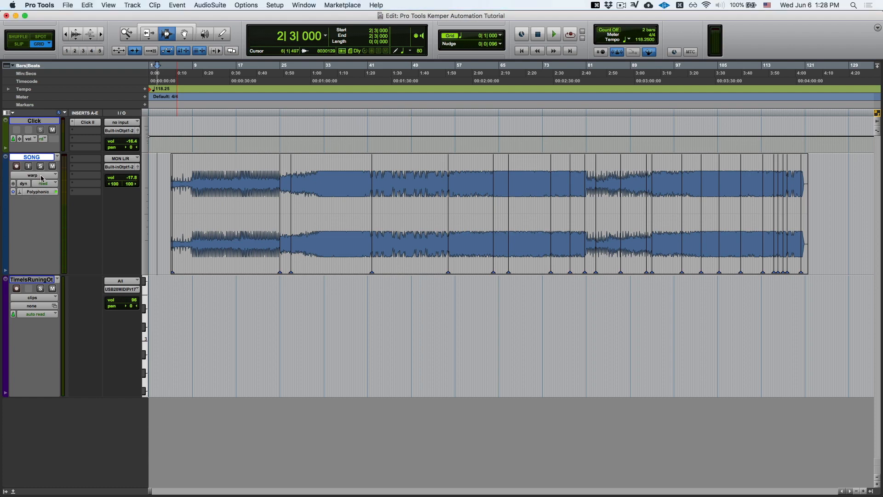
Inspect the clip's warp markers around bar 25, and return the SONG track to waveform view
{"action": "left_click", "coordinate": [285, 239]}
{"action": "key", "text": "t"}
{"action": "key", "text": "t"}
{"action": "key", "text": "t"}
{"action": "key", "text": "r"}
{"action": "key", "text": "r"}
{"action": "key", "text": "r"}
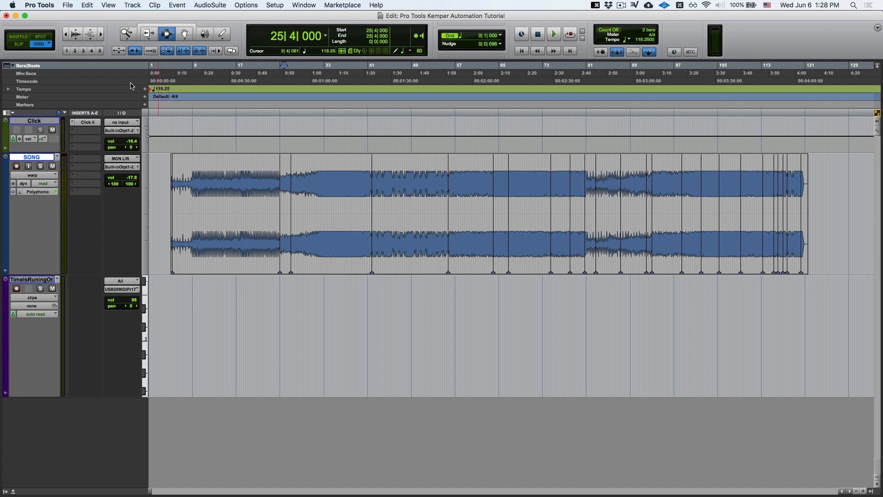
{"action": "left_click", "coordinate": [168, 226]}
{"action": "key", "text": "Return"}
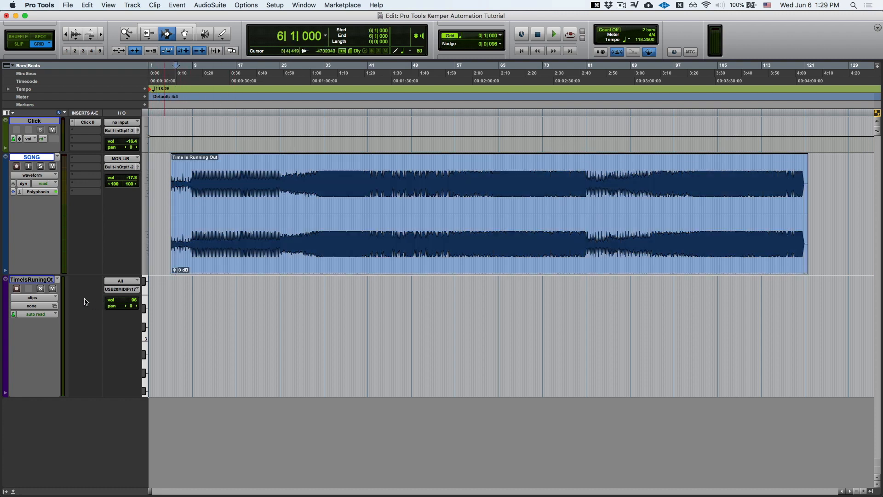
Set the MIDI output of the TimeIsRuningOt track to USB2.0-MIDI, Port 1, channel-7
{"action": "left_click", "coordinate": [45, 279]}
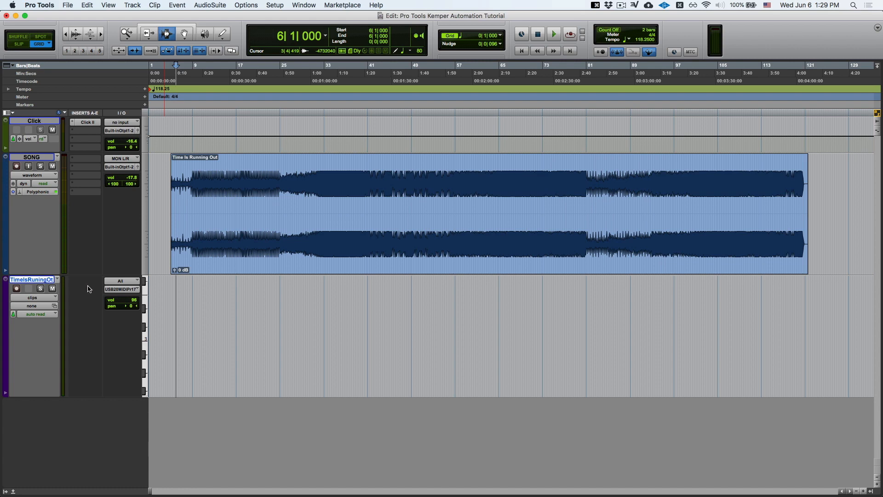
{"action": "left_click", "coordinate": [113, 290]}
{"action": "mouse_move", "coordinate": [138, 290]}
{"action": "mouse_move", "coordinate": [194, 293]}
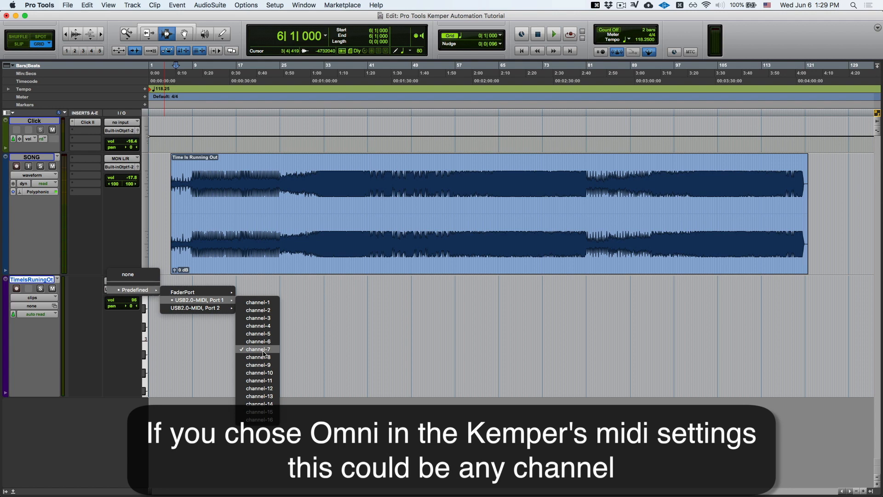
{"action": "left_click", "coordinate": [263, 351]}
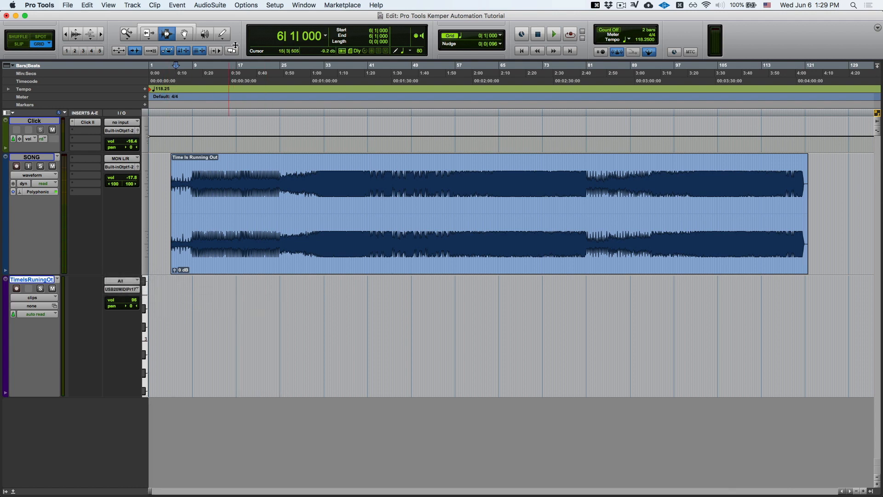
Check which ports are enabled in the MIDI Beat Clock settings and accept them as they are
{"action": "left_click", "coordinate": [274, 5]}
{"action": "mouse_move", "coordinate": [310, 126]}
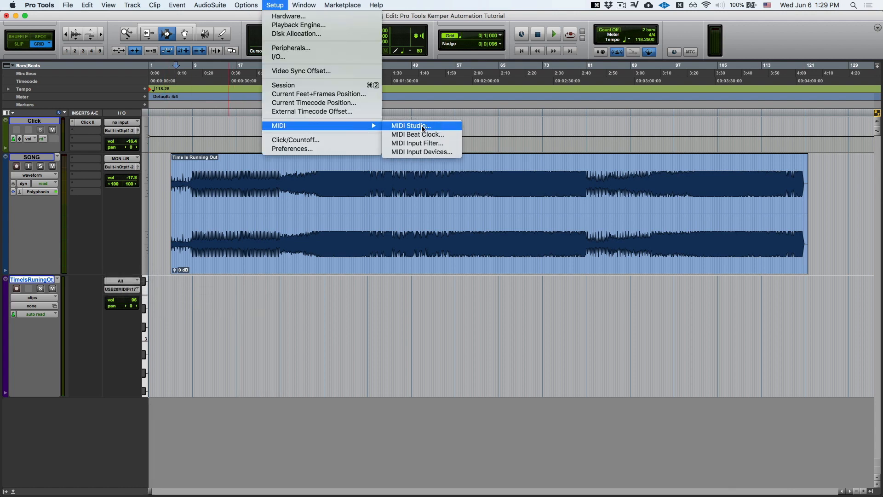
{"action": "mouse_move", "coordinate": [275, 5]}
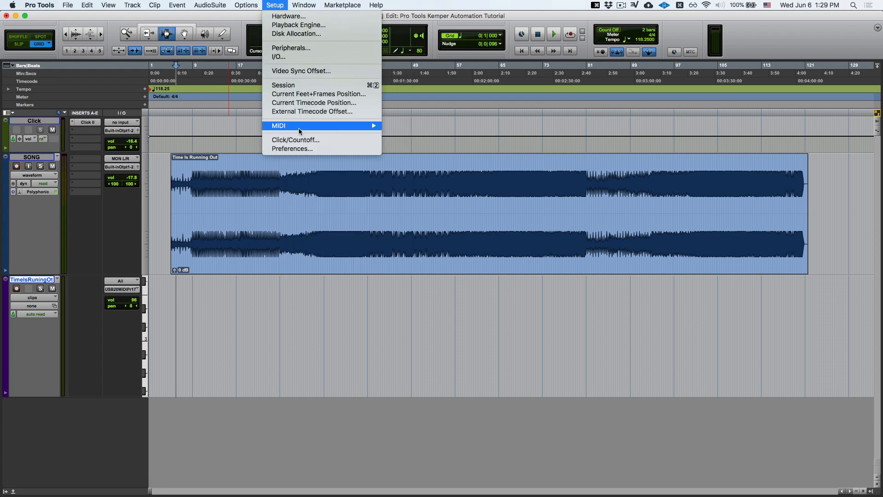
{"action": "mouse_move", "coordinate": [368, 126]}
{"action": "left_click", "coordinate": [416, 133]}
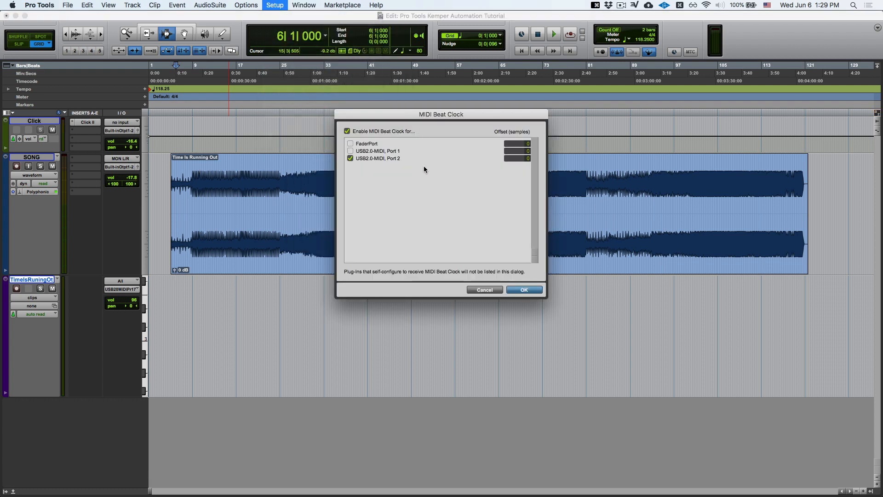
{"action": "left_click", "coordinate": [524, 289]}
Select the first beat of the song clip, from 5|1|000 to 5|2|000
{"action": "key", "text": "t"}
{"action": "key", "text": "t"}
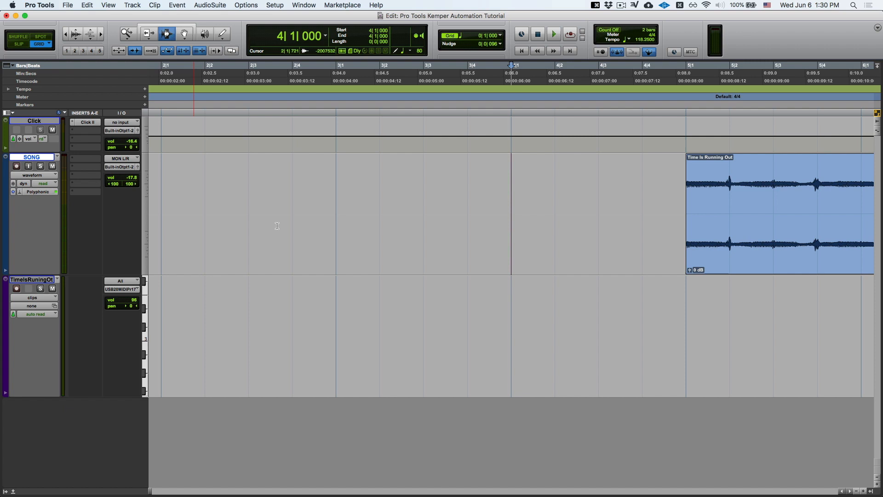
{"action": "key", "text": "r"}
{"action": "key", "text": "r"}
{"action": "key", "text": "r"}
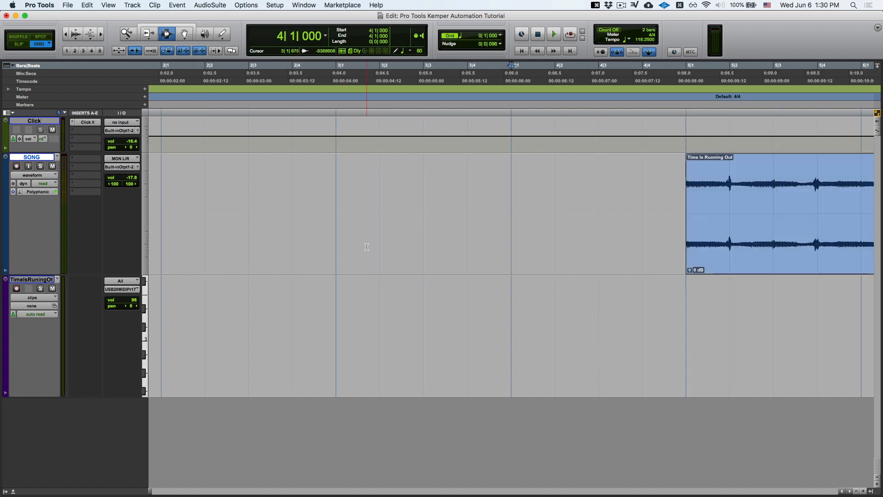
{"action": "key", "text": "r"}
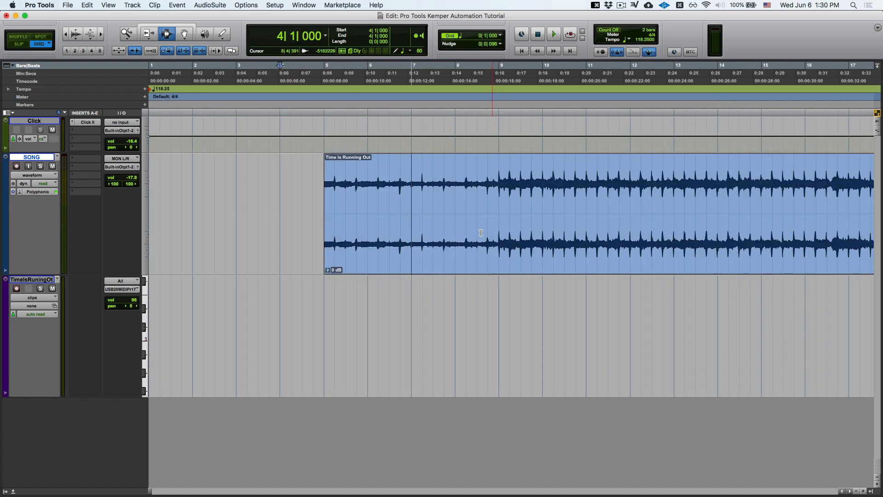
{"action": "left_click", "coordinate": [293, 193]}
{"action": "left_click", "coordinate": [324, 191]}
{"action": "left_click_drag", "start_coordinate": [325, 189], "coordinate": [334, 189]}
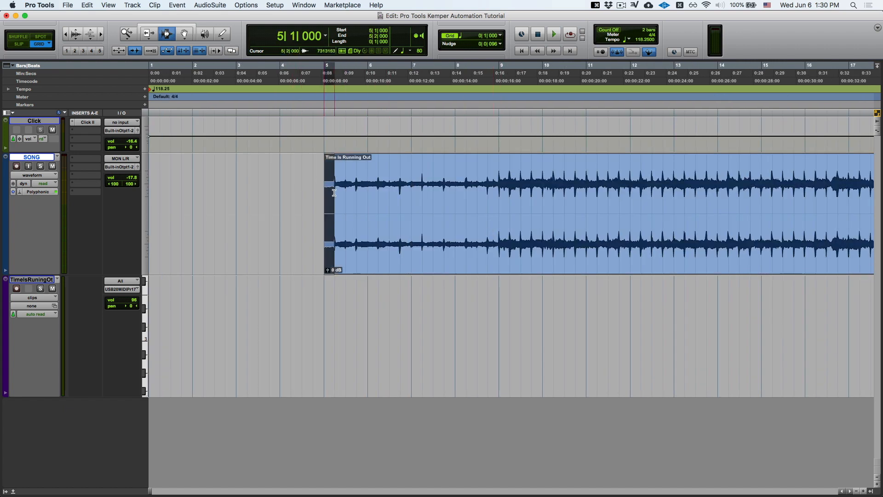
Play the song briefly from bar 5, and place the cursor at 1|2|000 on the MIDI track
{"action": "left_click", "coordinate": [317, 185]}
{"action": "left_click", "coordinate": [328, 179]}
{"action": "key", "text": "space"}
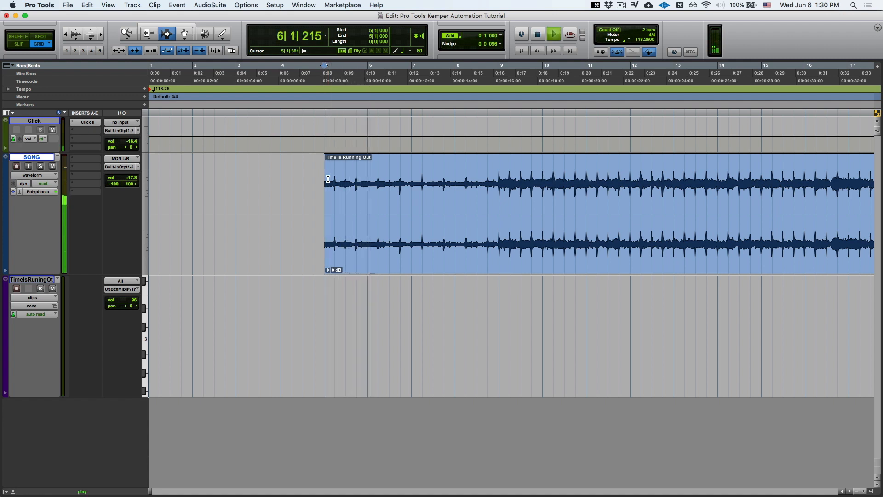
{"action": "key", "text": "space"}
{"action": "key", "text": "Return"}
{"action": "left_click", "coordinate": [160, 322]}
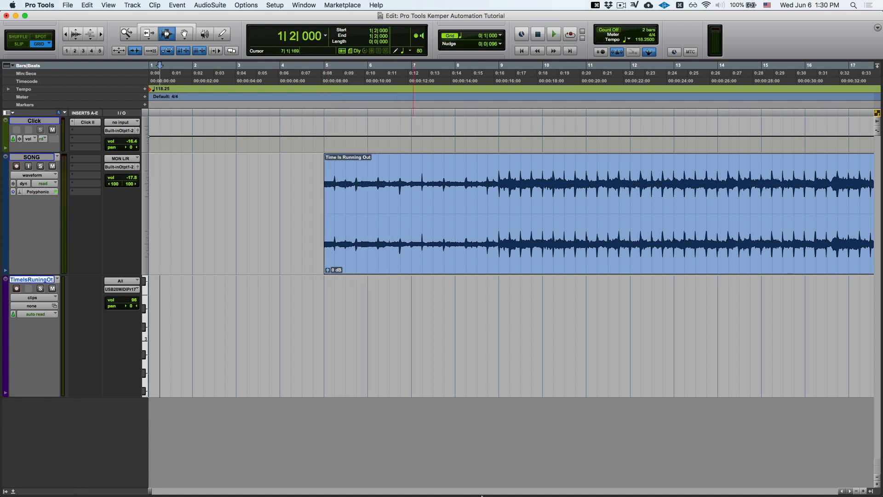
Switch to the Midi Automation Guide in TextEdit and examine its minisec and Bars|Beats offset lines
{"action": "mouse_move", "coordinate": [575, 485]}
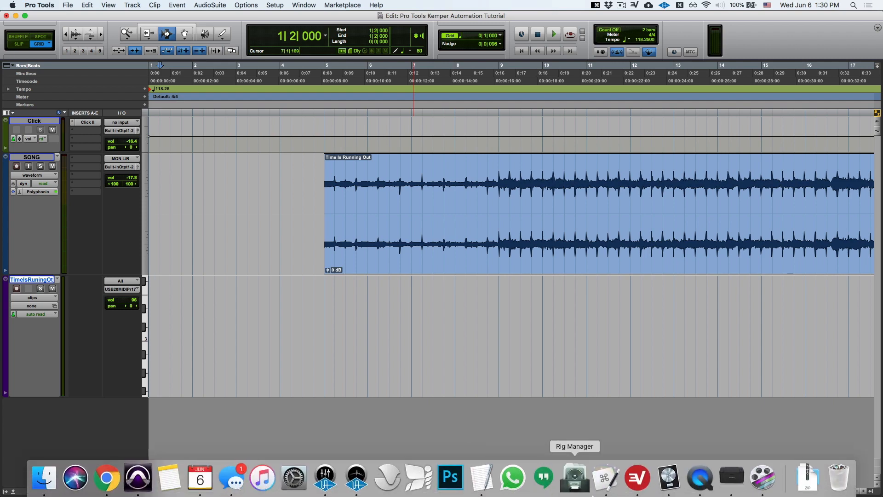
{"action": "left_click", "coordinate": [482, 478]}
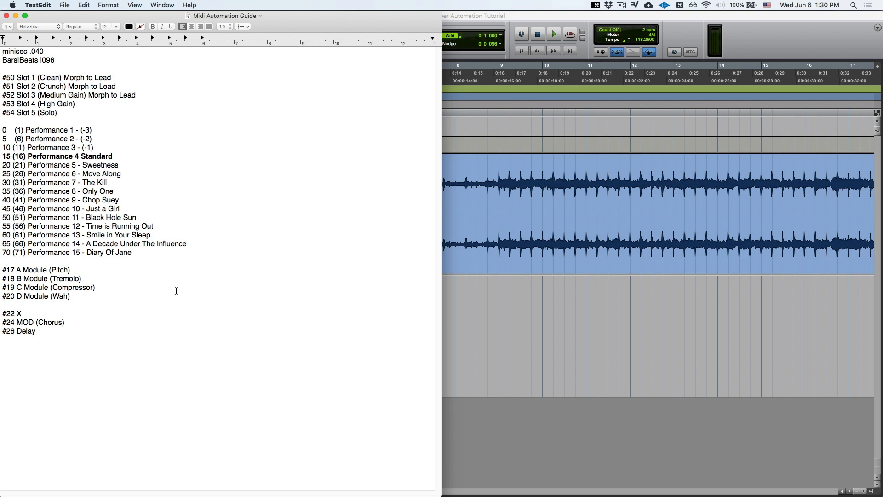
{"action": "left_click_drag", "start_coordinate": [110, 350], "coordinate": [1, 30]}
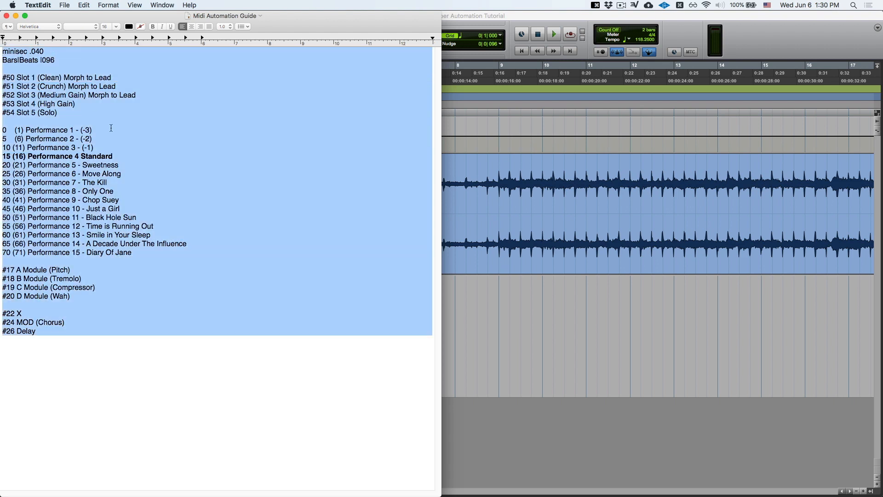
{"action": "left_click", "coordinate": [96, 113]}
{"action": "left_click_drag", "start_coordinate": [64, 60], "coordinate": [2, 44]}
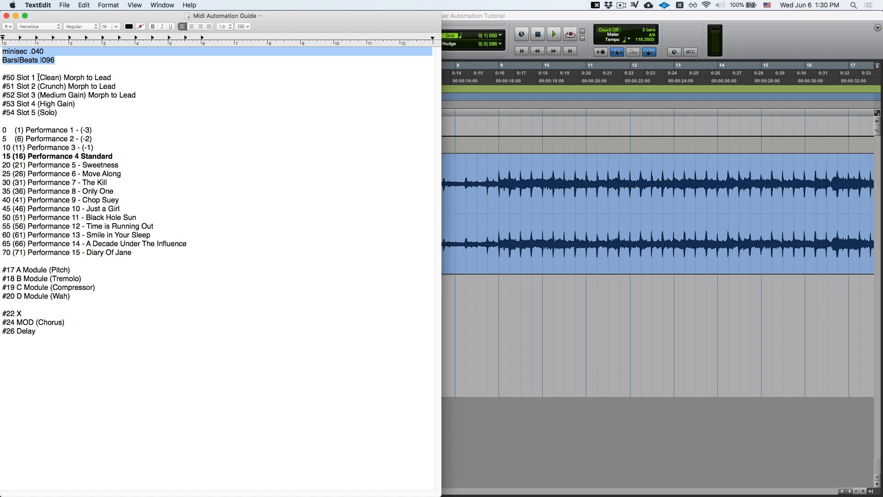
Examine the guide's control change numbers for slots 1 to 5 and their Morph notes
{"action": "left_click_drag", "start_coordinate": [58, 113], "coordinate": [4, 73]}
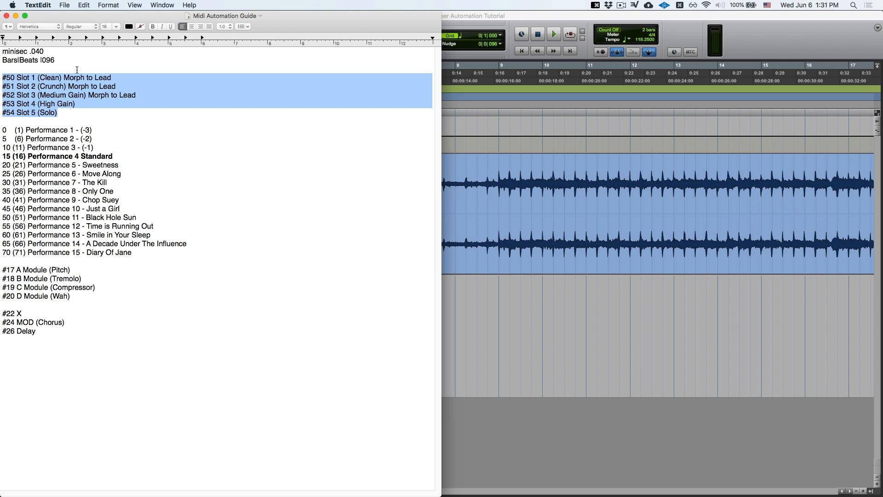
{"action": "left_click", "coordinate": [23, 91]}
{"action": "left_click_drag", "start_coordinate": [17, 86], "coordinate": [78, 89]}
{"action": "left_click", "coordinate": [11, 79]}
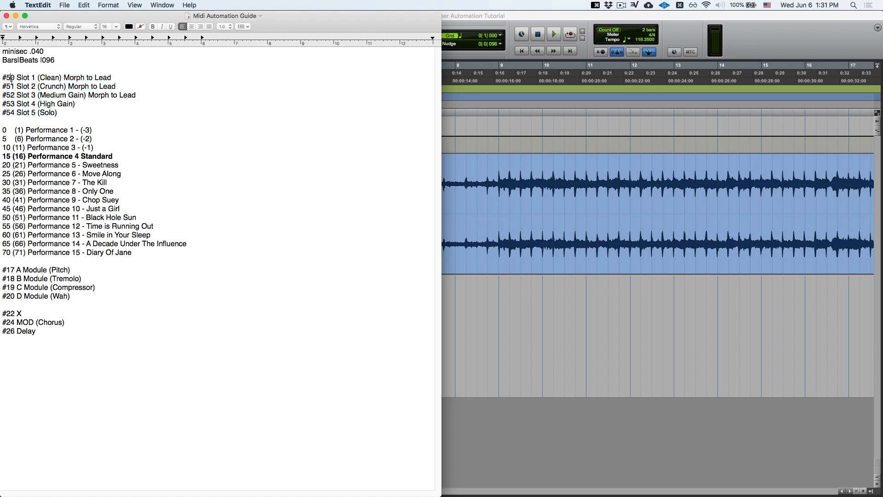
{"action": "left_click_drag", "start_coordinate": [7, 87], "coordinate": [16, 87]}
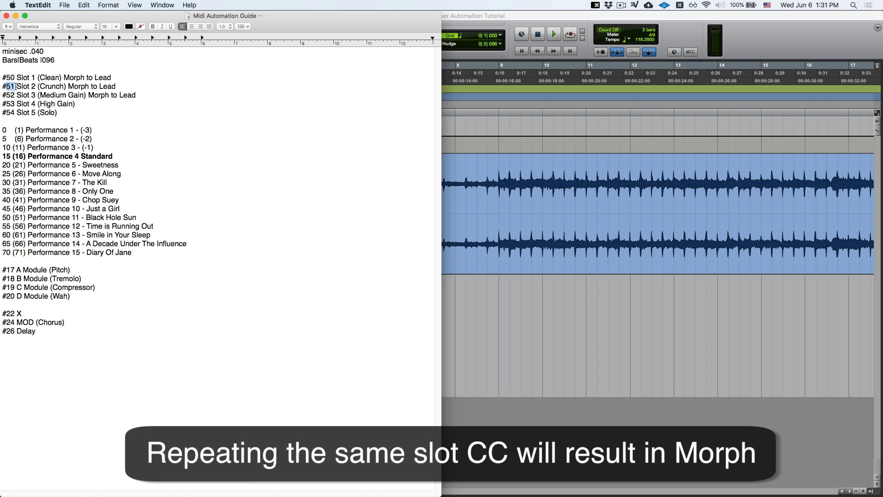
{"action": "left_click_drag", "start_coordinate": [74, 86], "coordinate": [93, 83]}
{"action": "left_click", "coordinate": [45, 94]}
Look through the guide's performance list for the program change number of Time is Running Out
{"action": "left_click_drag", "start_coordinate": [11, 122], "coordinate": [242, 251]}
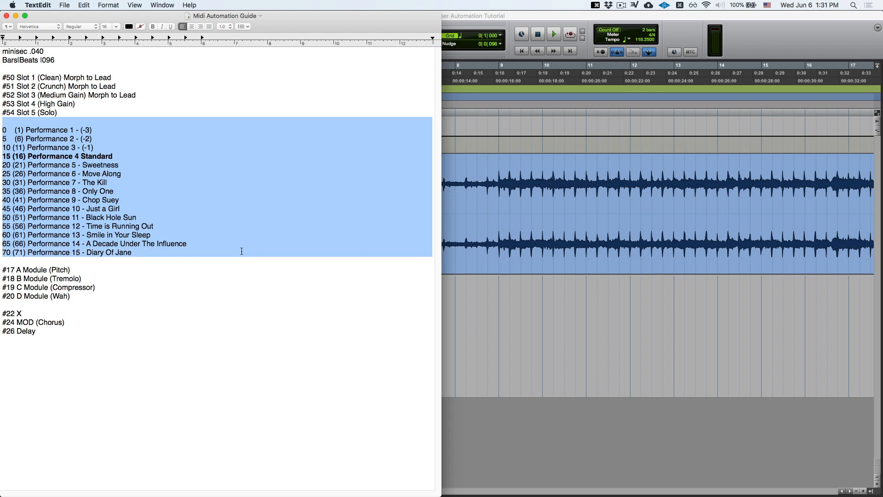
{"action": "left_click", "coordinate": [23, 117]}
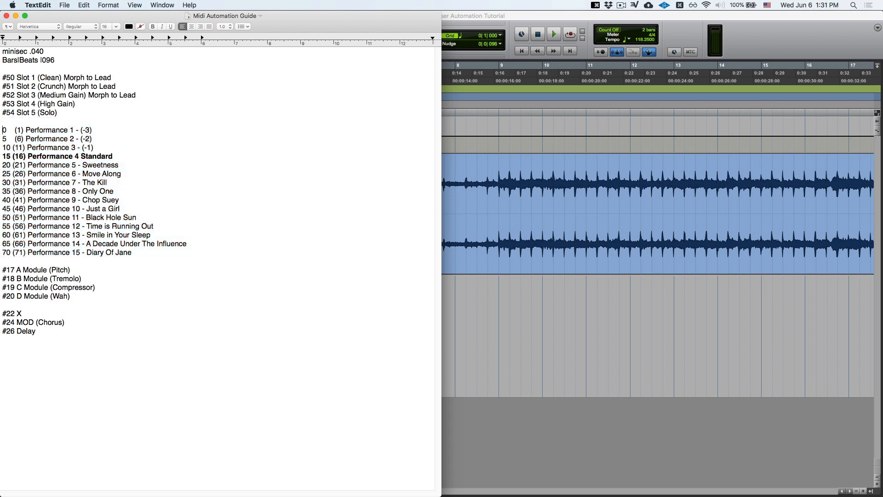
{"action": "left_click_drag", "start_coordinate": [189, 225], "coordinate": [2, 225]}
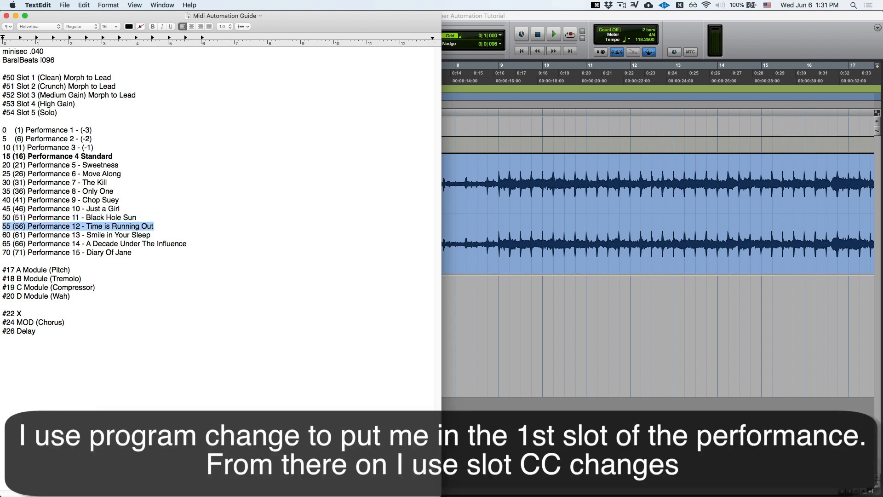
{"action": "left_click", "coordinate": [5, 226]}
{"action": "left_click_drag", "start_coordinate": [8, 227], "coordinate": [4, 226]}
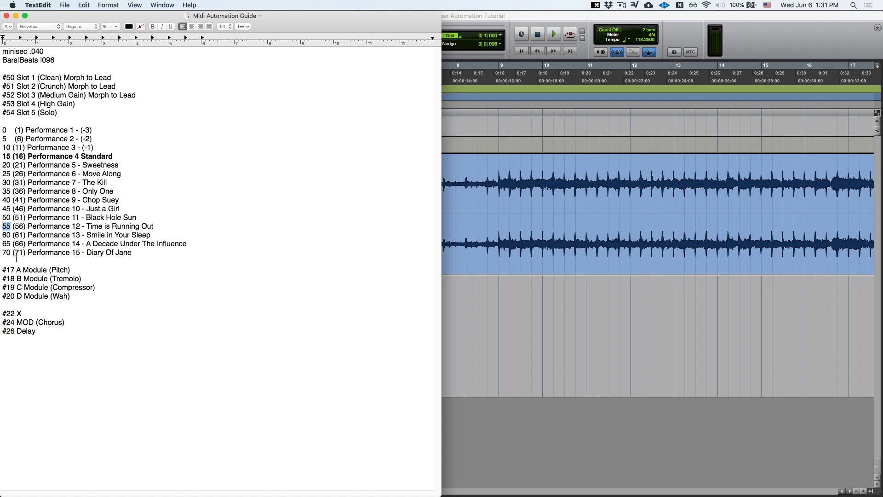
Examine the guide's control numbers for the A to D modules and the X, MOD and Delay effects
{"action": "left_click_drag", "start_coordinate": [17, 261], "coordinate": [94, 296]}
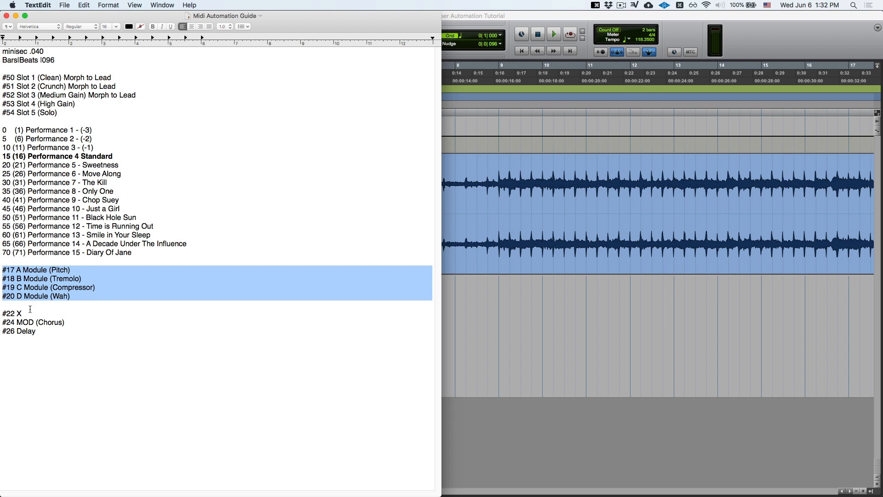
{"action": "left_click_drag", "start_coordinate": [7, 307], "coordinate": [75, 334]}
{"action": "left_click", "coordinate": [76, 332]}
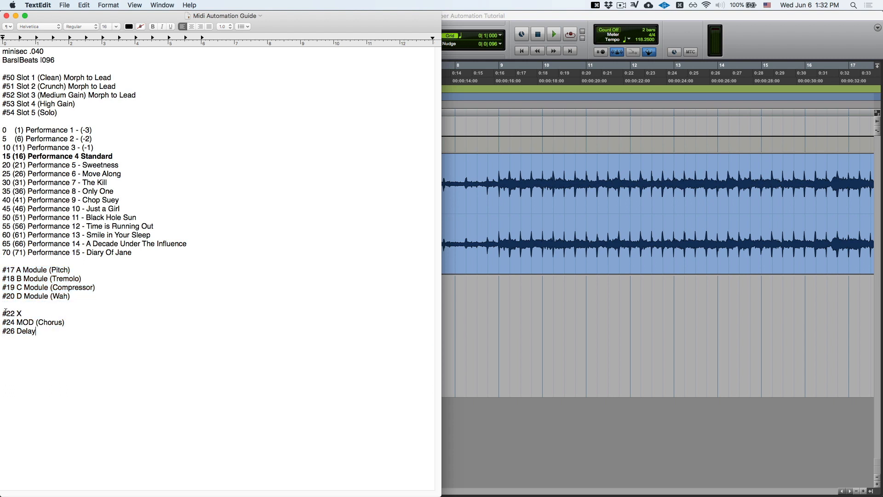
{"action": "left_click_drag", "start_coordinate": [5, 312], "coordinate": [5, 331]}
{"action": "left_click", "coordinate": [37, 330]}
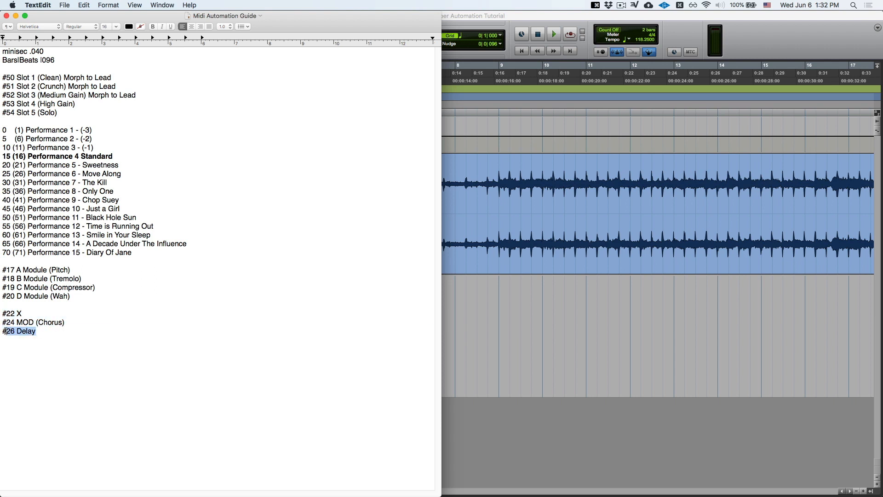
{"action": "left_click", "coordinate": [32, 331]}
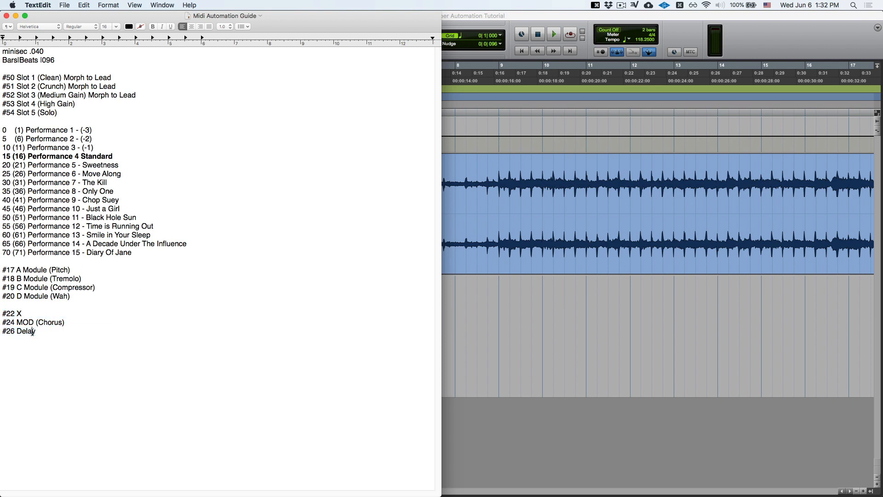
Switch back to Pro Tools and add a control change 26 event at 6|2|000 on the TimeIsRuningOut MIDI track
{"action": "left_click", "coordinate": [635, 22]}
{"action": "left_click", "coordinate": [389, 258]}
{"action": "left_click", "coordinate": [378, 305]}
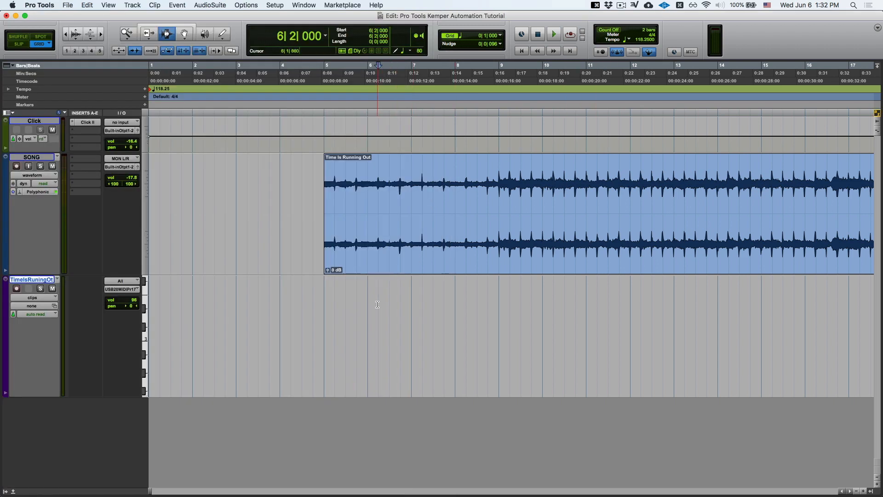
{"action": "key", "text": "alt+equal"}
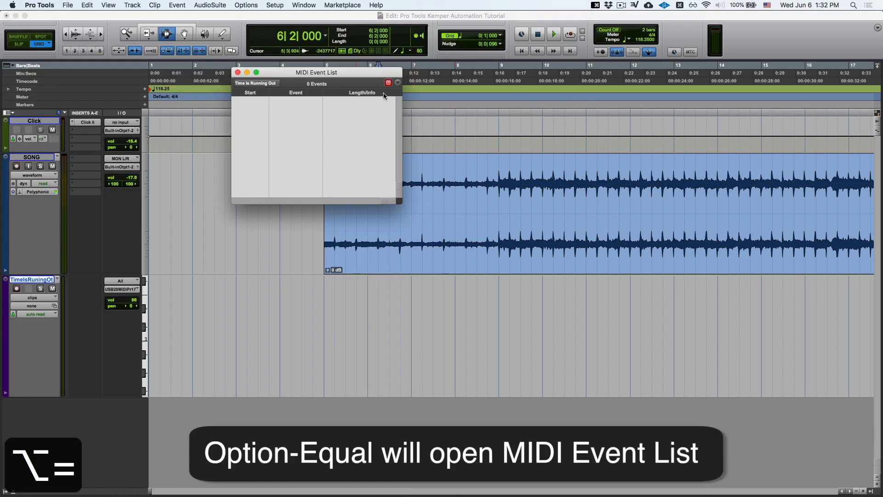
{"action": "key", "text": "super+l"}
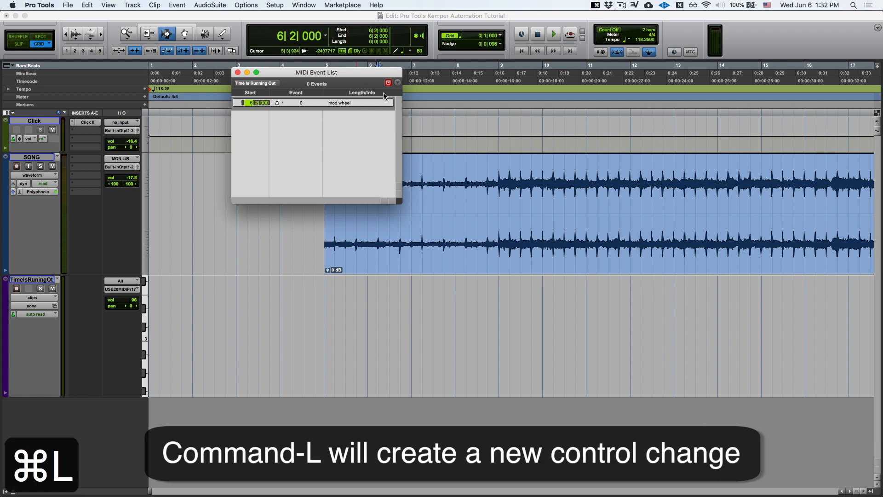
{"action": "key", "text": "Tab"}
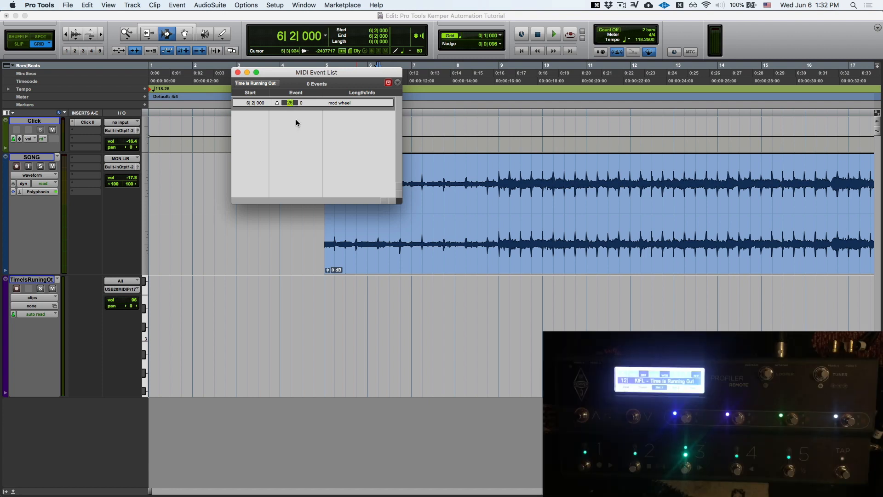
{"action": "key", "text": "Return"}
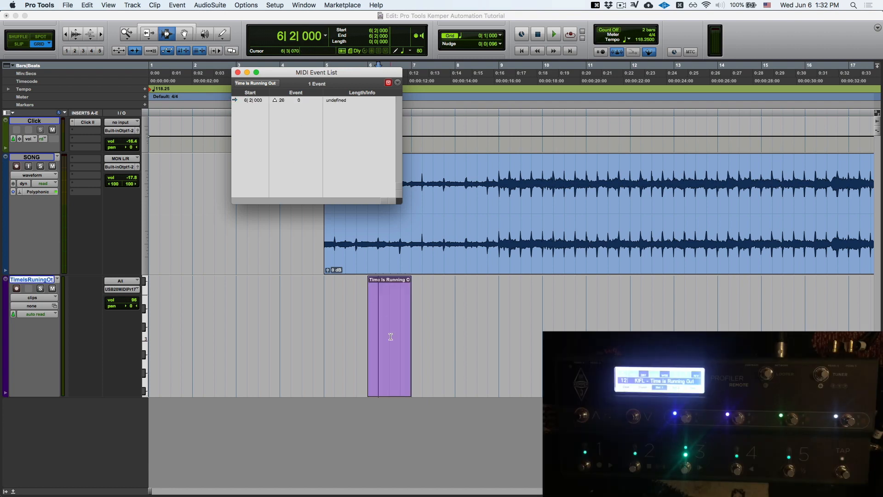
Set the value of the control change 26 event at 6|2|000 to 64
{"action": "left_click", "coordinate": [299, 98]}
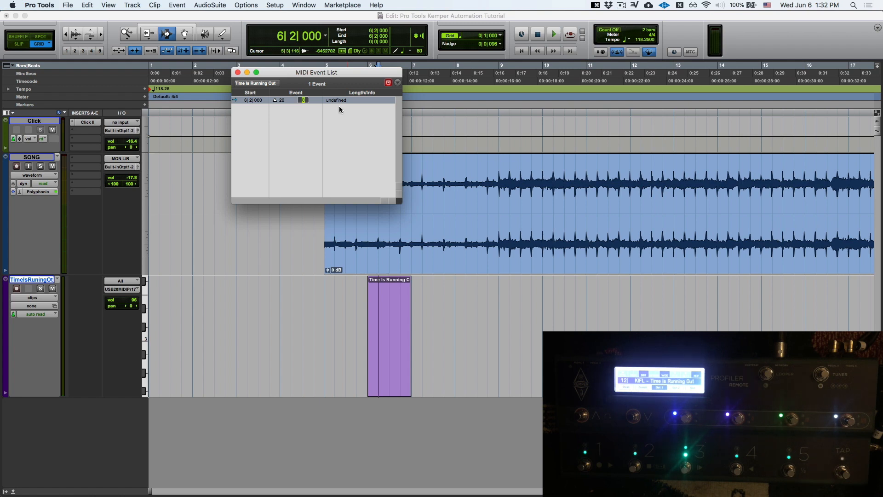
{"action": "type", "text": "127"}
{"action": "key", "text": "Return"}
{"action": "key", "text": "Tab"}
{"action": "type", "text": "64"}
{"action": "key", "text": "Return"}
Play the session from 6|1|000 through the control change 26 event, and stop playback
{"action": "left_click", "coordinate": [361, 327]}
{"action": "key", "text": "Tab"}
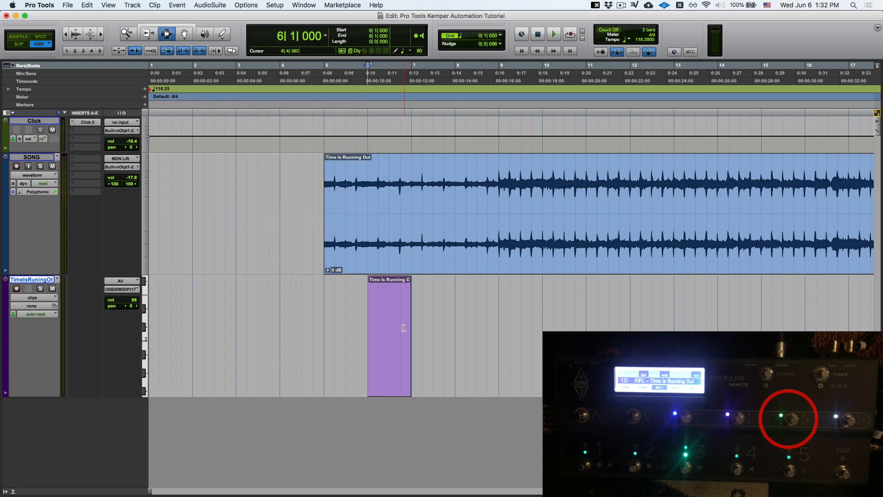
{"action": "key", "text": "space"}
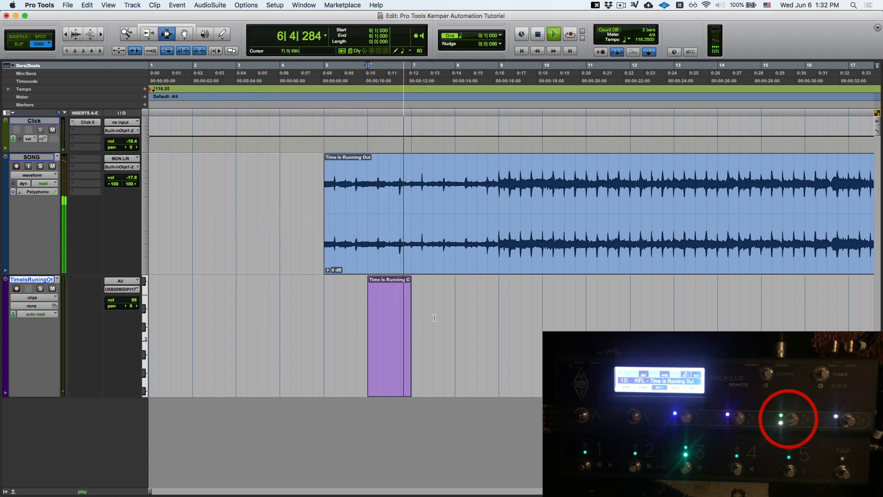
{"action": "key", "text": "space"}
Add another control change 26 event at 8|1|000 with value 0 to switch the delay off
{"action": "key", "text": "super+l"}
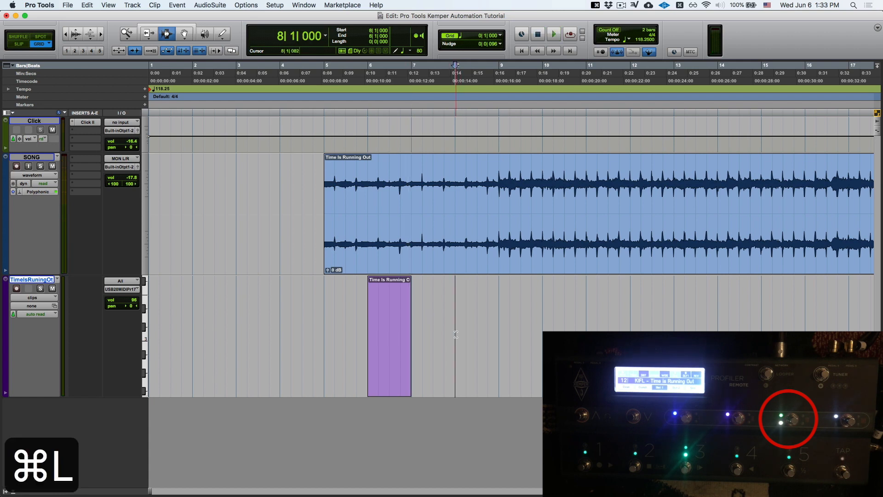
{"action": "key", "text": "alt+equal"}
{"action": "key", "text": "super+l"}
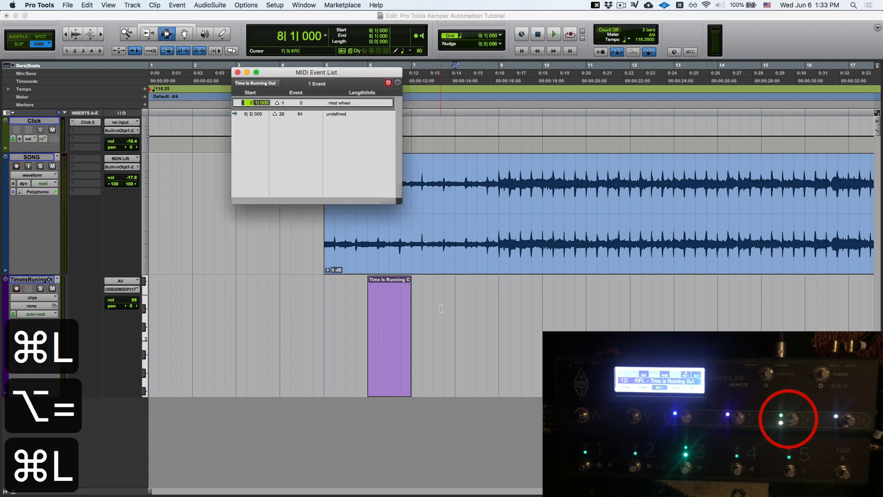
{"action": "left_click", "coordinate": [284, 103]}
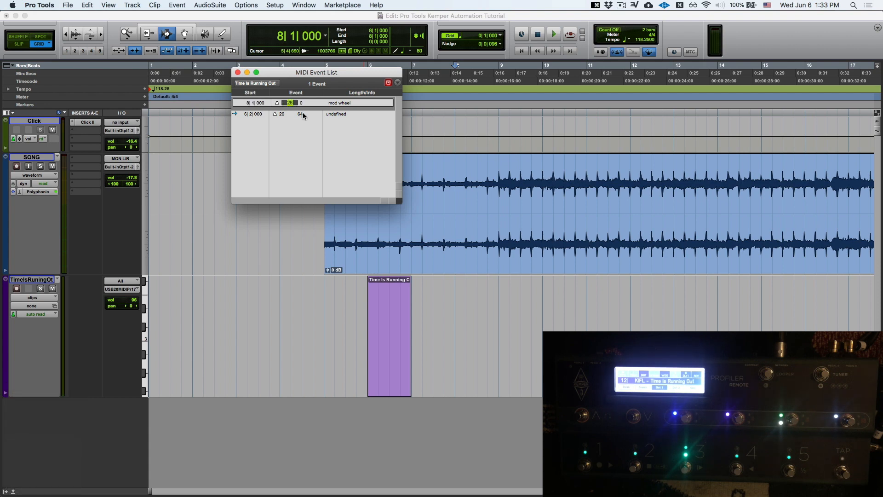
{"action": "type", "text": "26"}
{"action": "key", "text": "Return"}
Play the session from 5|4|000 past both delay events, and stop playback
{"action": "left_click", "coordinate": [358, 335]}
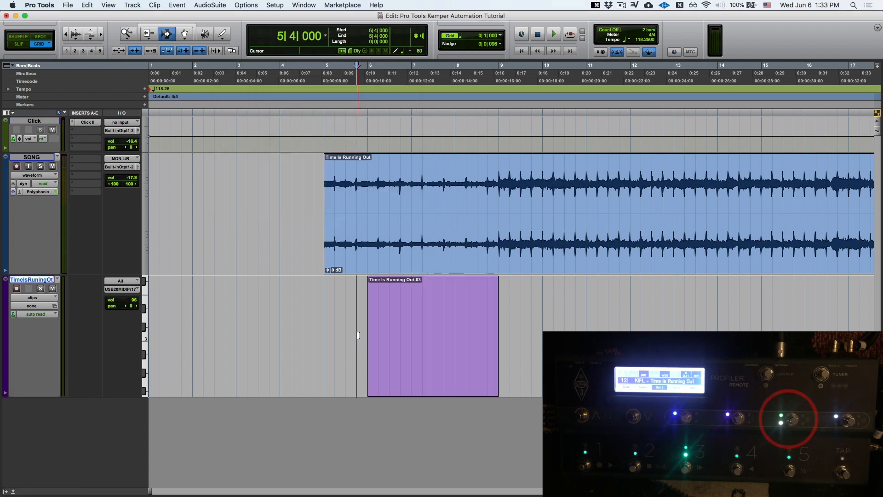
{"action": "key", "text": "space"}
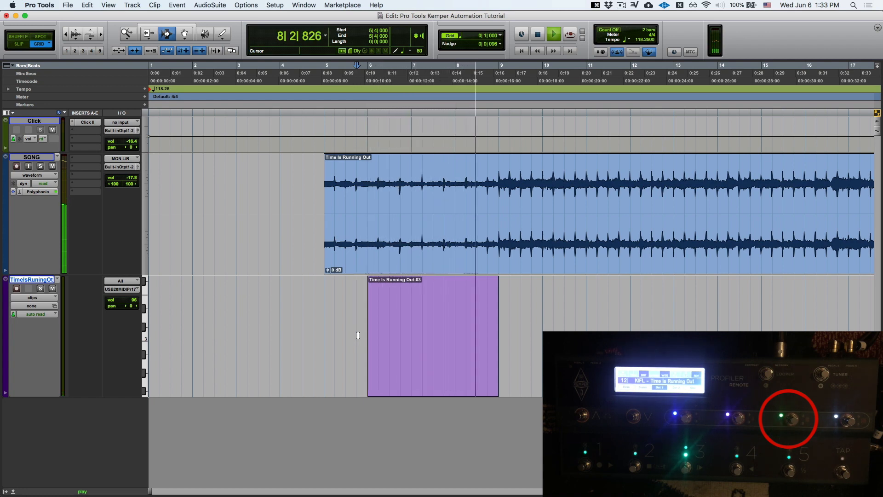
{"action": "key", "text": "space"}
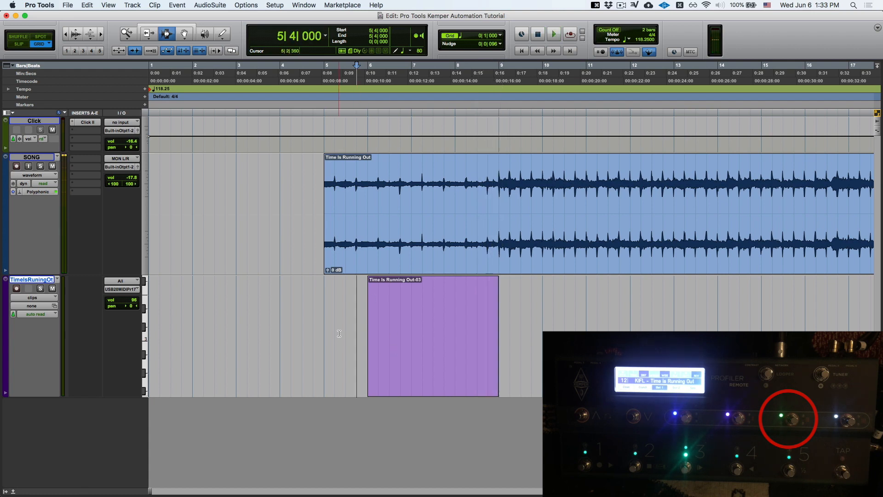
Delete the delay test clip from the MIDI track and place the edit cursor at 2|1|000
{"action": "left_click_drag", "start_coordinate": [343, 333], "coordinate": [564, 324]}
{"action": "key", "text": "Delete"}
{"action": "left_click", "coordinate": [212, 326]}
{"action": "left_click", "coordinate": [194, 327]}
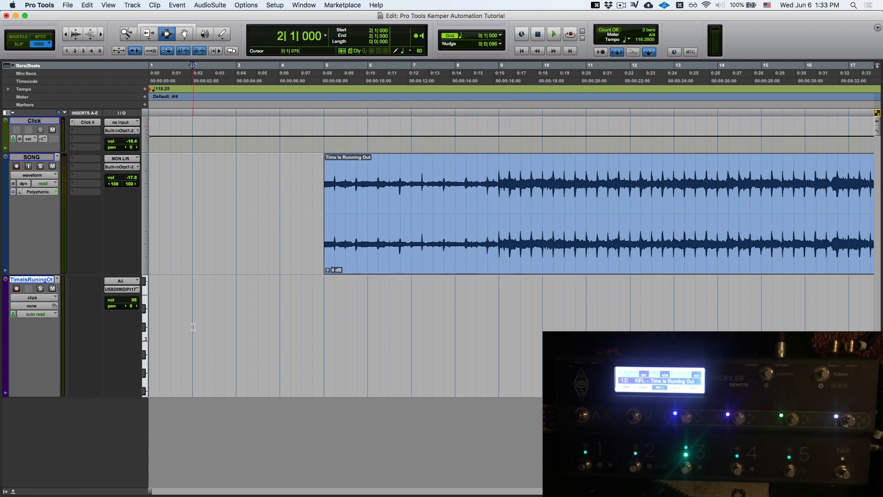
{"action": "key", "text": "alt+equal"}
{"action": "key", "text": "super+p"}
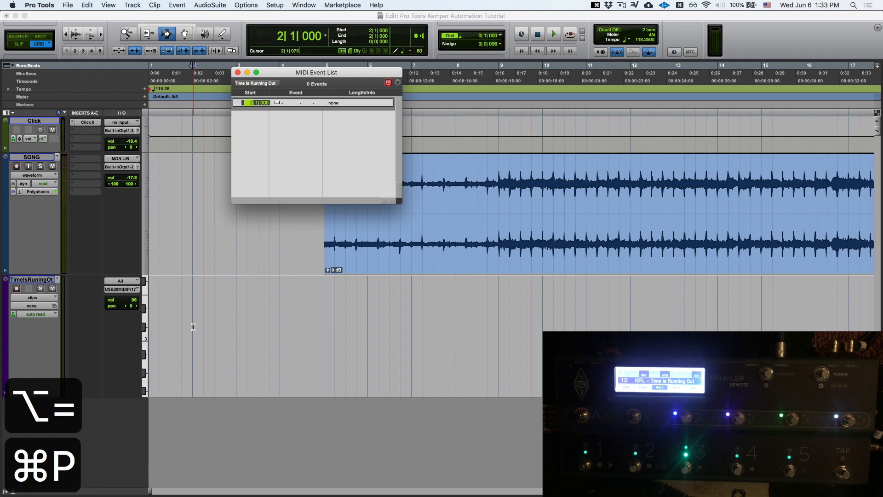
{"action": "left_click", "coordinate": [281, 104]}
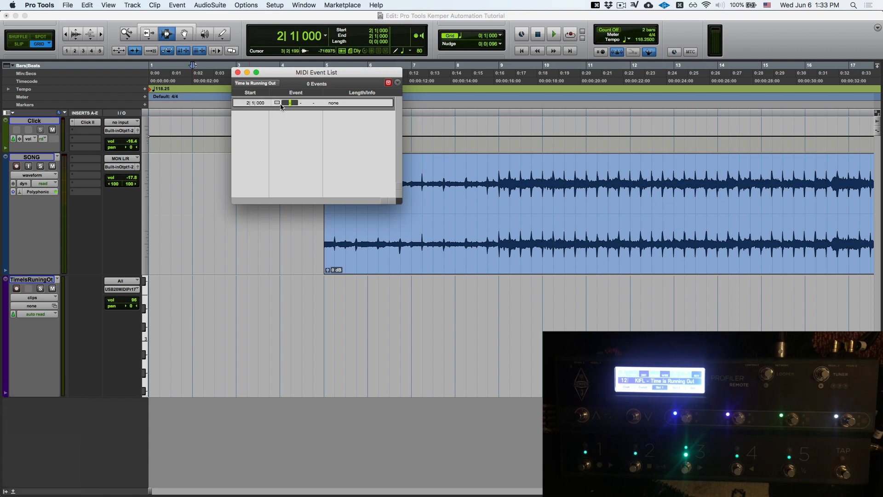
Check the Time is Running Out performance line in the TextEdit Midi Automation Guide, and return to Pro Tools
{"action": "mouse_move", "coordinate": [265, 496]}
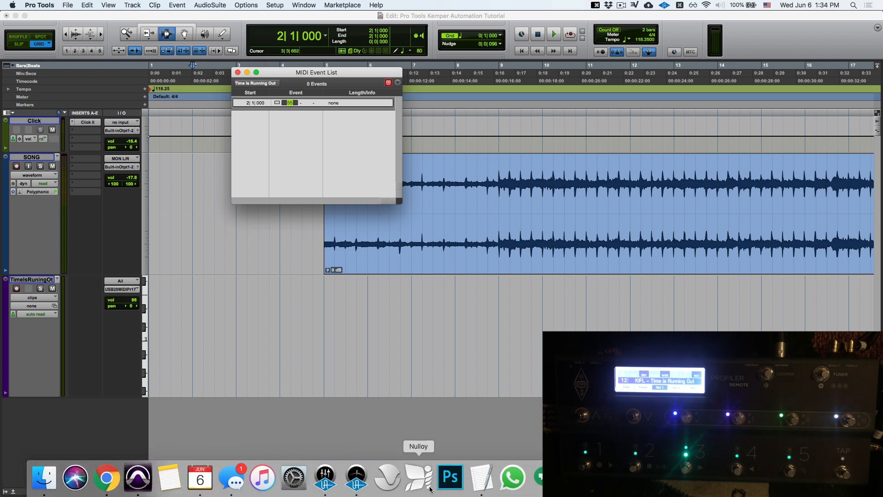
{"action": "left_click", "coordinate": [481, 487]}
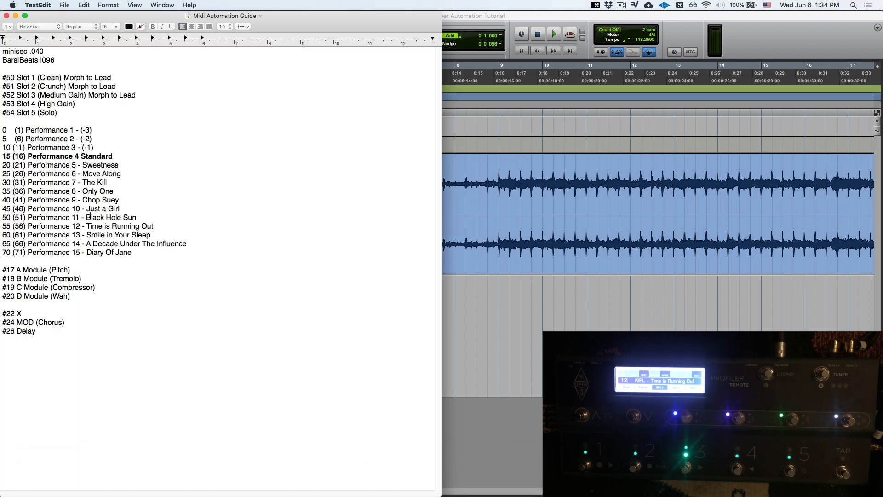
{"action": "left_click_drag", "start_coordinate": [154, 226], "coordinate": [2, 226]}
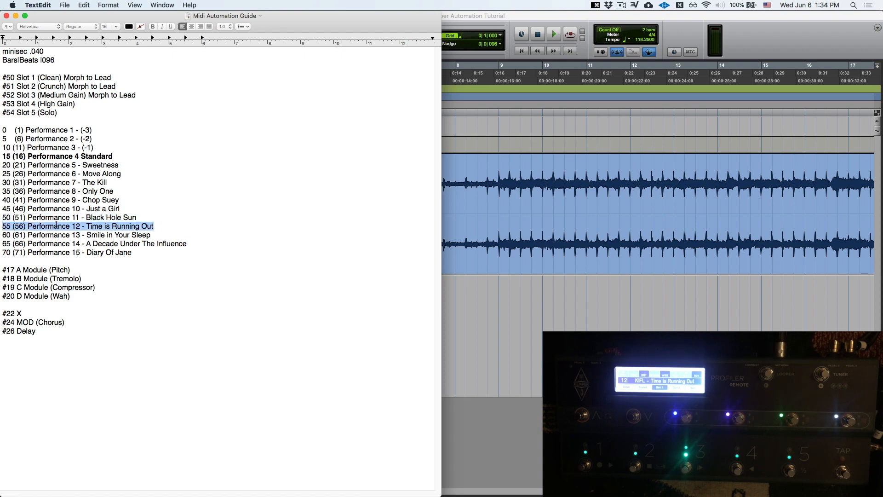
{"action": "left_click", "coordinate": [667, 50]}
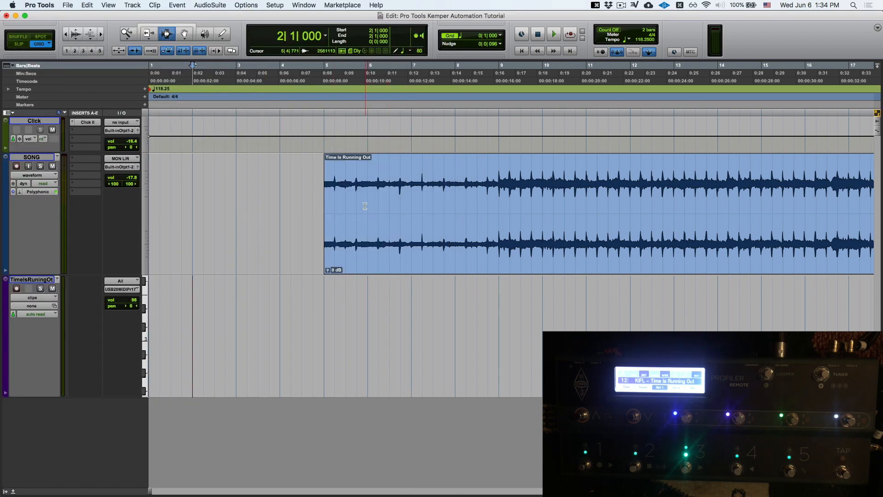
Add a program change event with number 56 at 2|1|000 on the MIDI track
{"action": "key", "text": "alt+="}
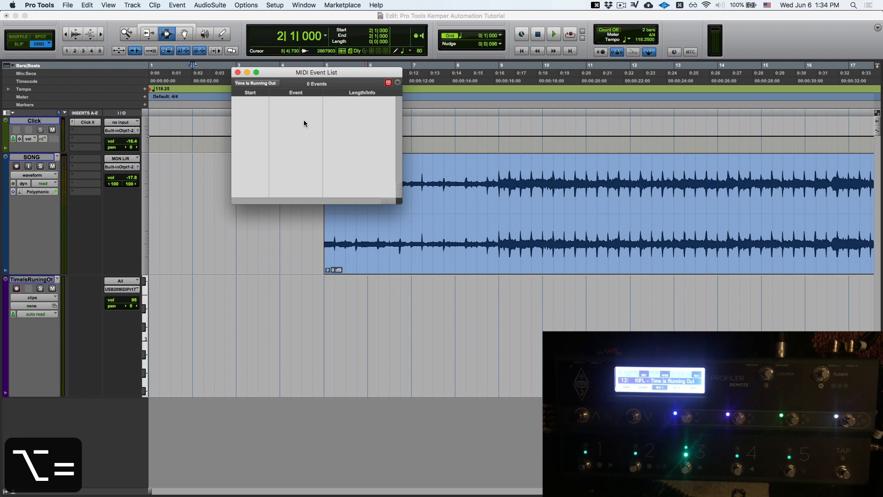
{"action": "key", "text": "super+p"}
{"action": "left_click", "coordinate": [281, 103]}
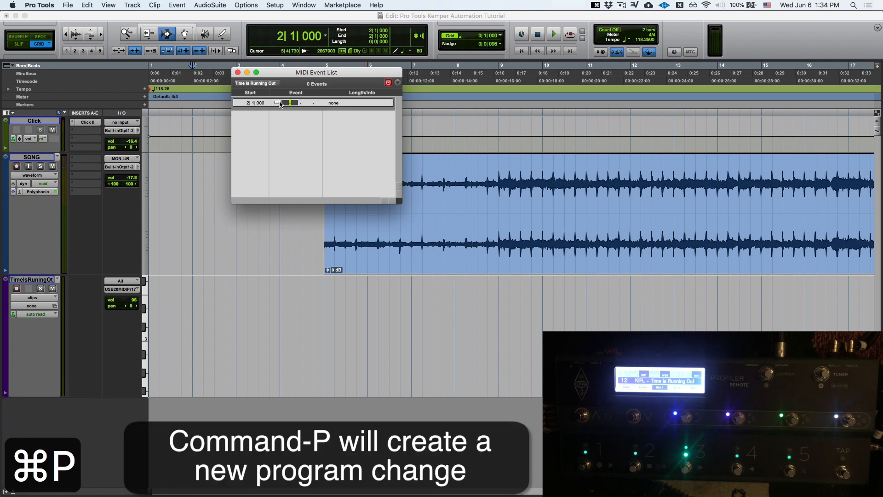
{"action": "key", "text": "Return"}
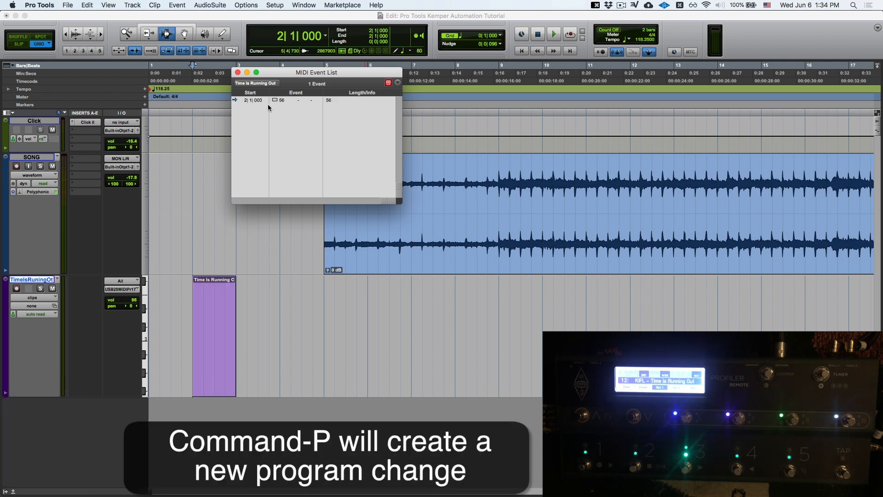
Play the session from 1|4|000 through the program change event, and stop playback
{"action": "left_click", "coordinate": [180, 325]}
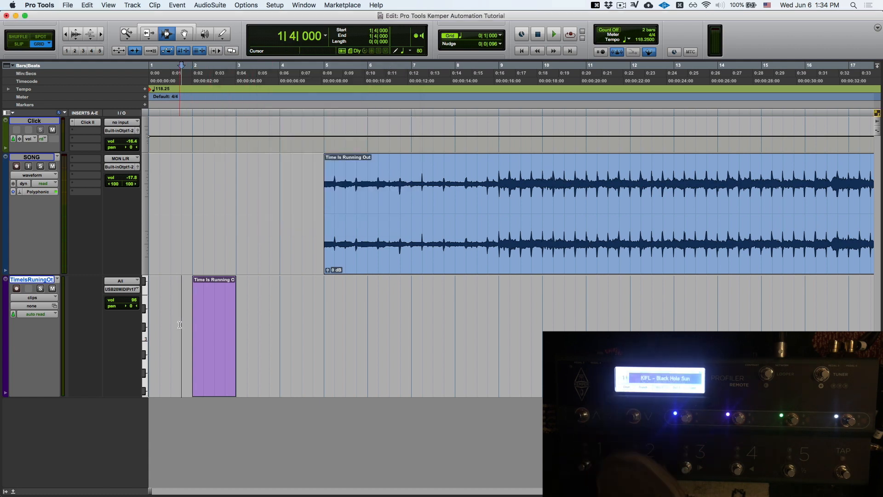
{"action": "key", "text": "space"}
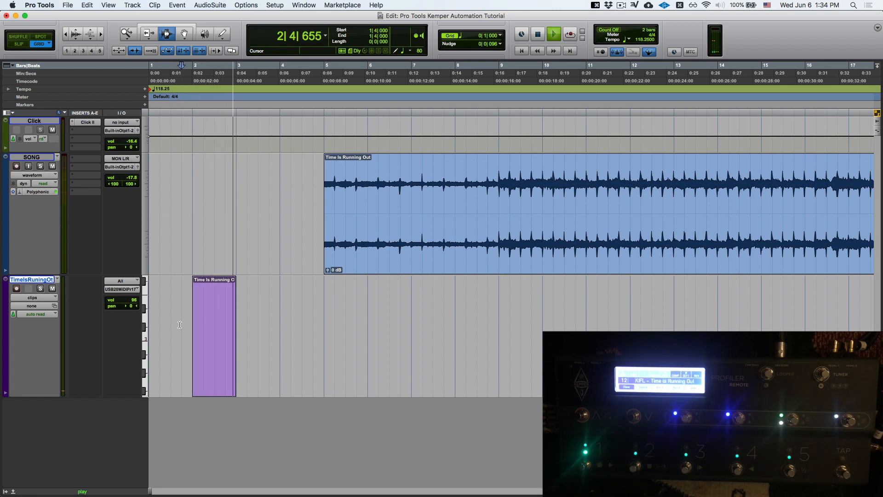
{"action": "key", "text": "space"}
Delete the program change clip at bar 2 from the MIDI track
{"action": "left_click_drag", "start_coordinate": [178, 320], "coordinate": [305, 322]}
{"action": "key", "text": "Delete"}
{"action": "left_click", "coordinate": [193, 316]}
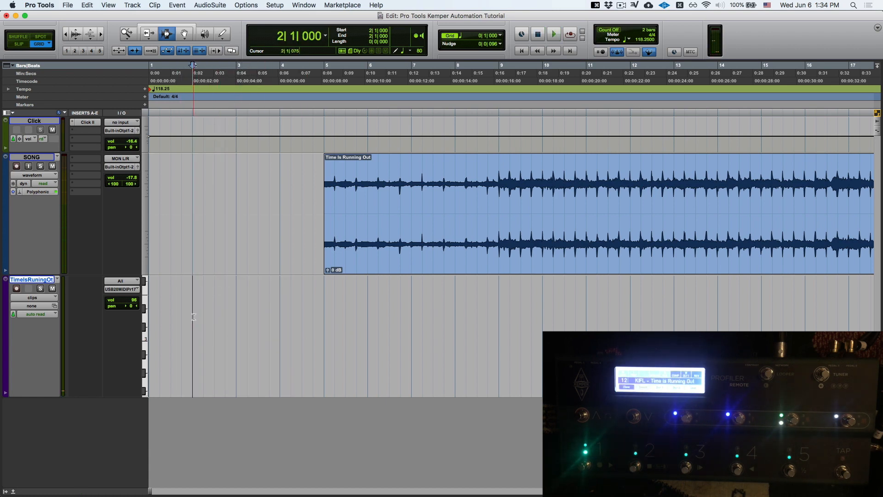
{"action": "left_click", "coordinate": [235, 339]}
{"action": "left_click", "coordinate": [390, 337]}
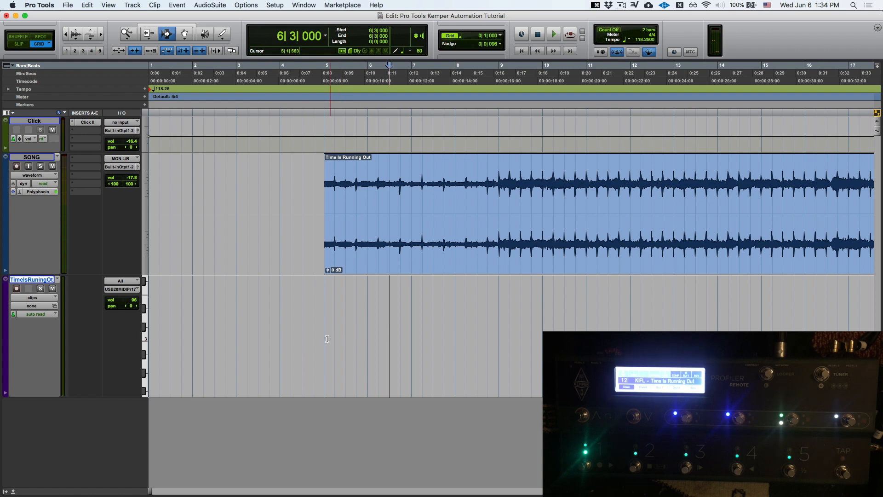
Add a control change 52 event with value 64 at 5|1|000 on the MIDI track to select slot 3
{"action": "left_click", "coordinate": [330, 338]}
{"action": "left_click", "coordinate": [327, 337]}
{"action": "key", "text": "alt+equal"}
{"action": "key", "text": "super+l"}
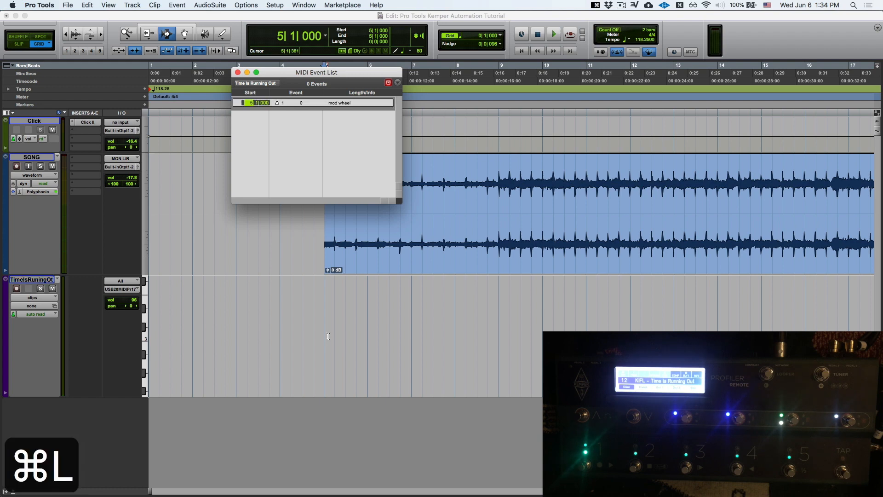
{"action": "left_click", "coordinate": [284, 104]}
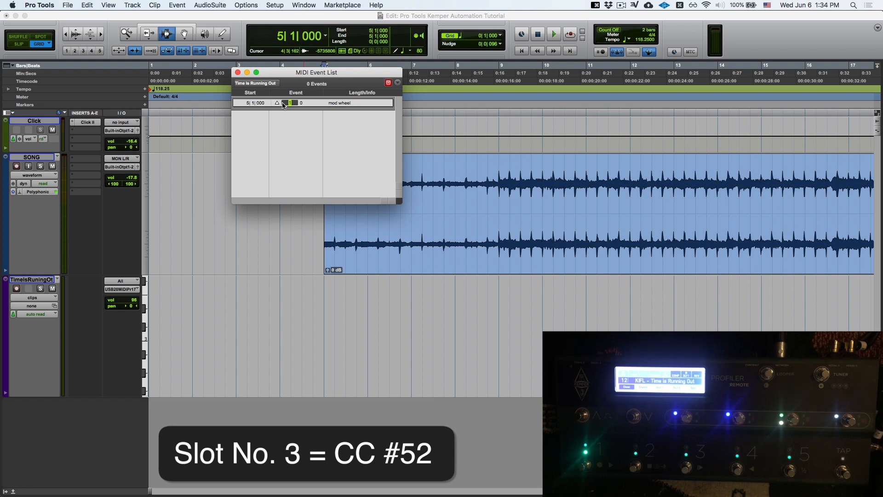
{"action": "type", "text": "52"}
{"action": "left_click", "coordinate": [305, 103]}
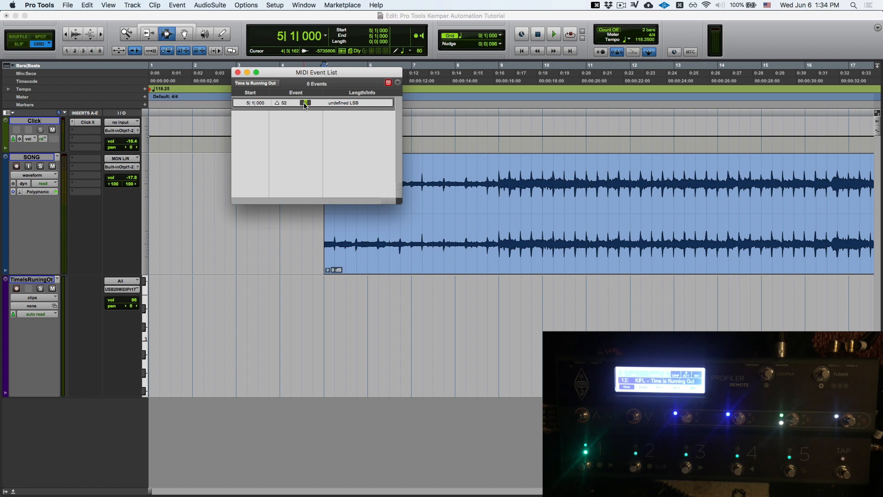
{"action": "type", "text": "64"}
{"action": "key", "text": "Return"}
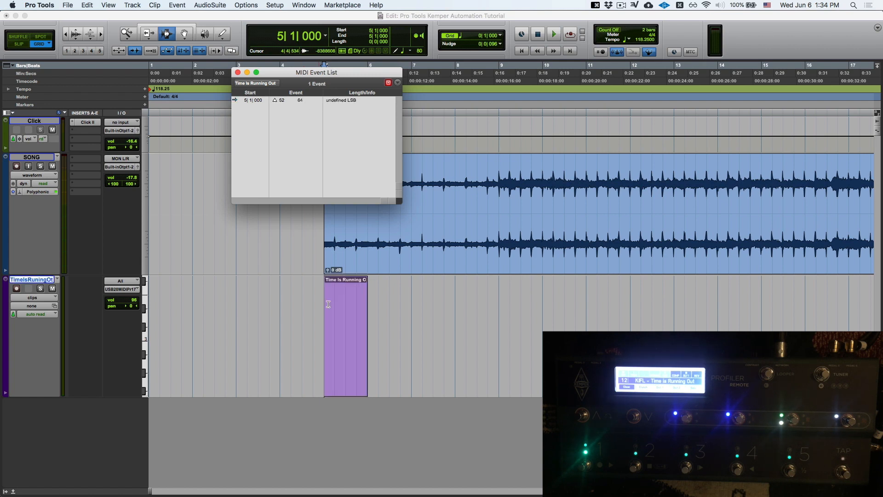
Play the session from 4|4|000 through the slot 3 event, and stop playback
{"action": "left_click", "coordinate": [310, 328]}
{"action": "key", "text": "space"}
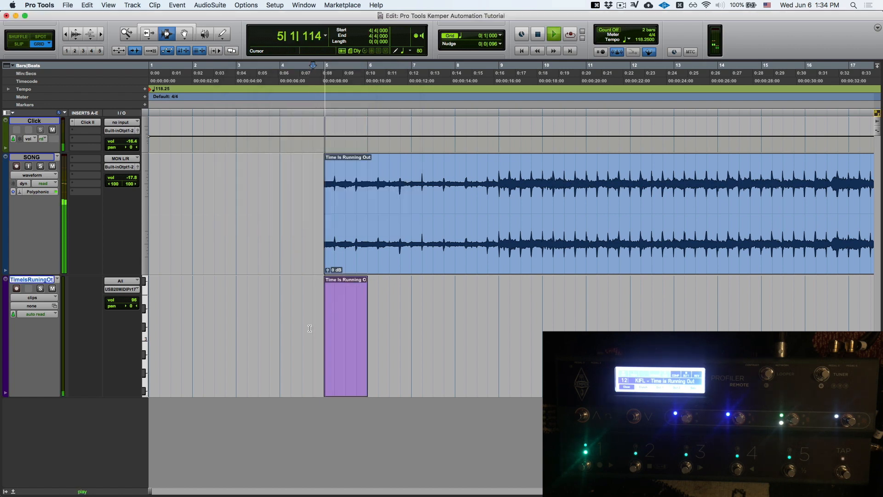
{"action": "key", "text": "space"}
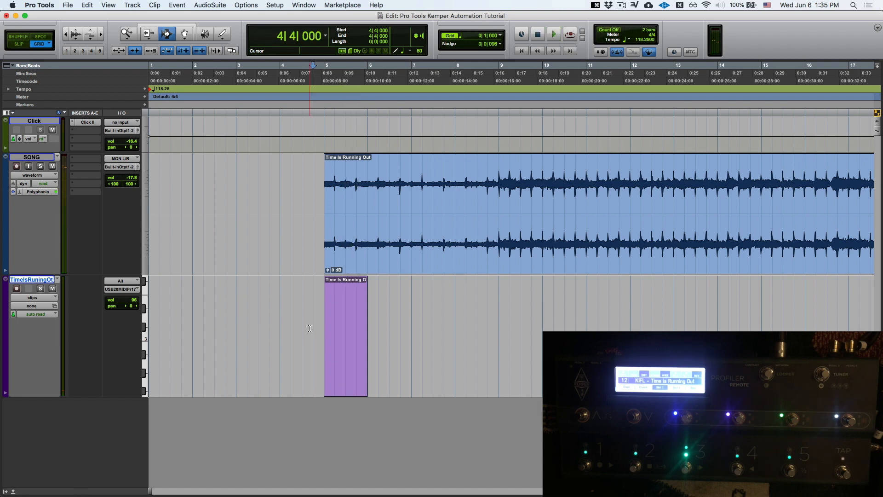
Delete the slot change clip at bar 5 and place the edit cursor at 4|4|000
{"action": "left_click_drag", "start_coordinate": [306, 317], "coordinate": [433, 350]}
{"action": "key", "text": "BackSpace"}
{"action": "left_click", "coordinate": [312, 341]}
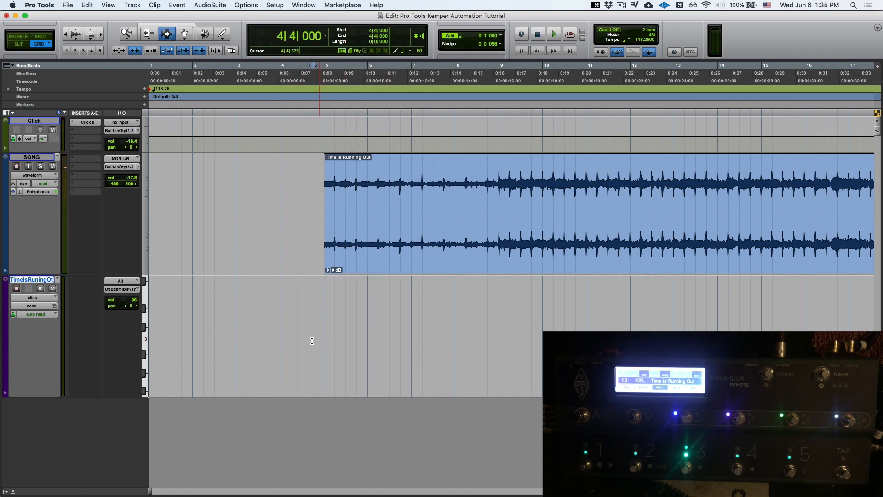
Switch to Keyboard Maestro to examine the keystroke sequence of the Control Change macro, and return to Pro Tools
{"action": "key", "text": "Return"}
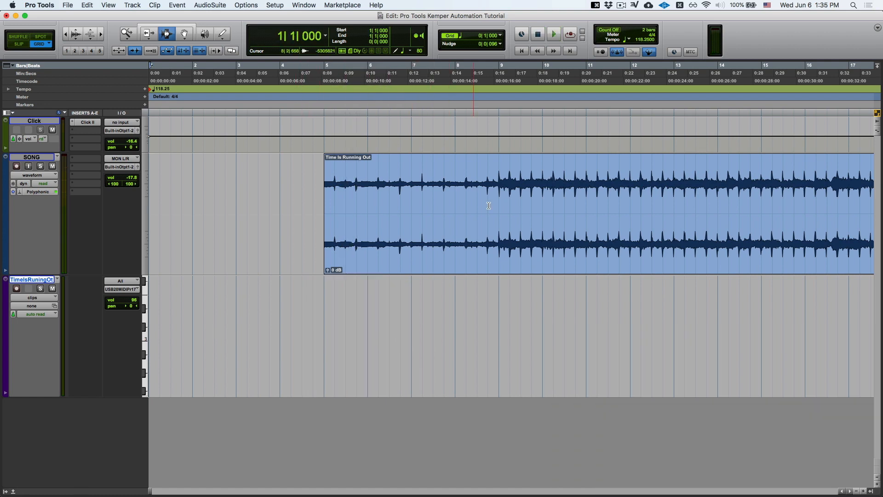
{"action": "mouse_move", "coordinate": [612, 494]}
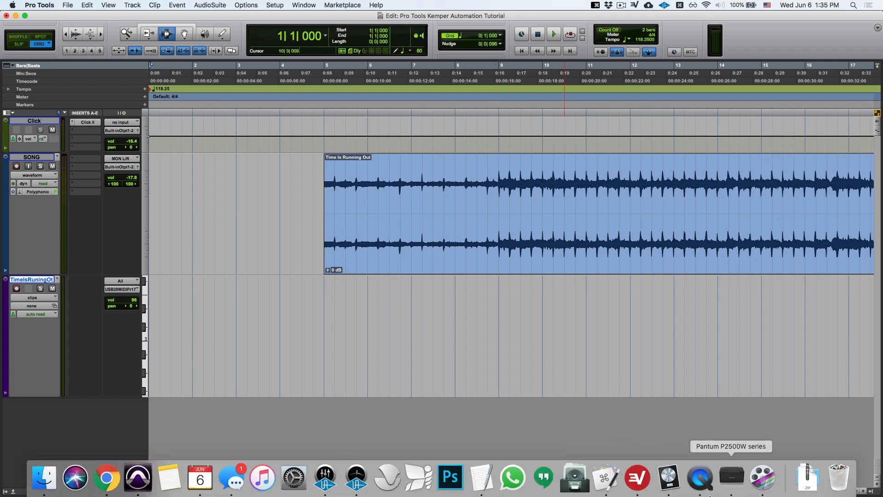
{"action": "left_click", "coordinate": [604, 482]}
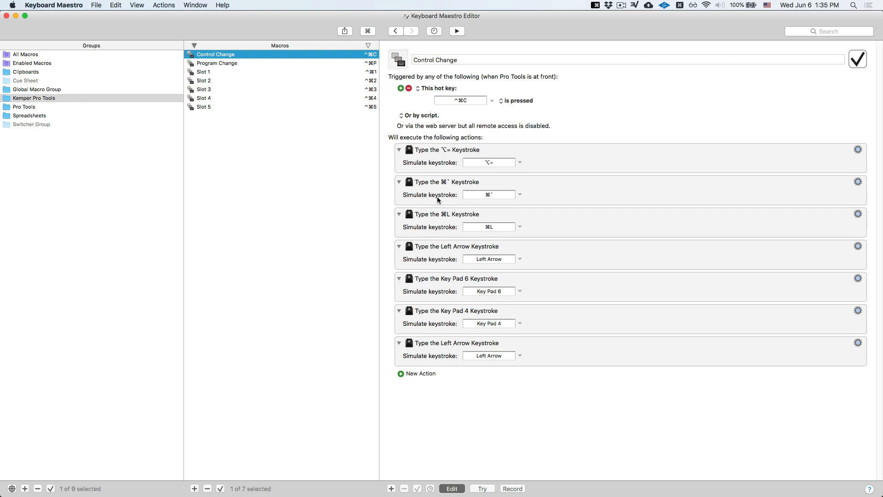
{"action": "mouse_move", "coordinate": [269, 496]}
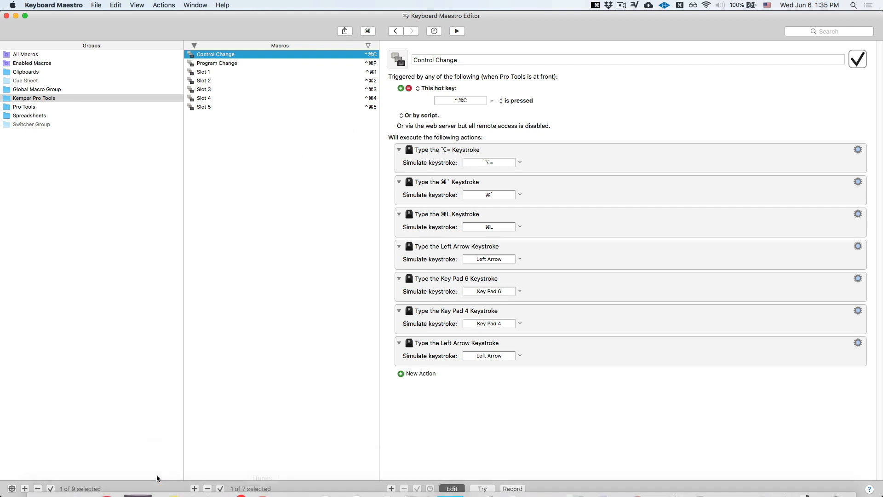
{"action": "left_click", "coordinate": [134, 481]}
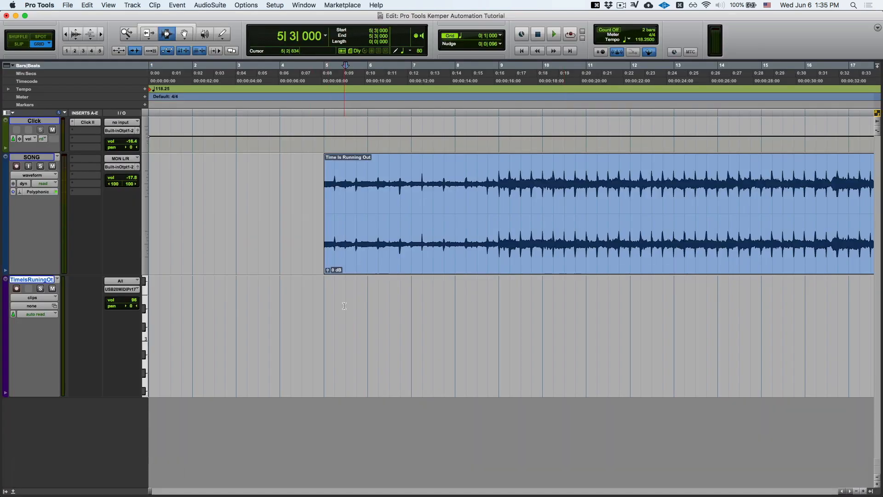
Add a control change 17 event with value 64 at 5|4|000 using the Control Change macro, and remove its clip again
{"action": "key", "text": "alt+equal"}
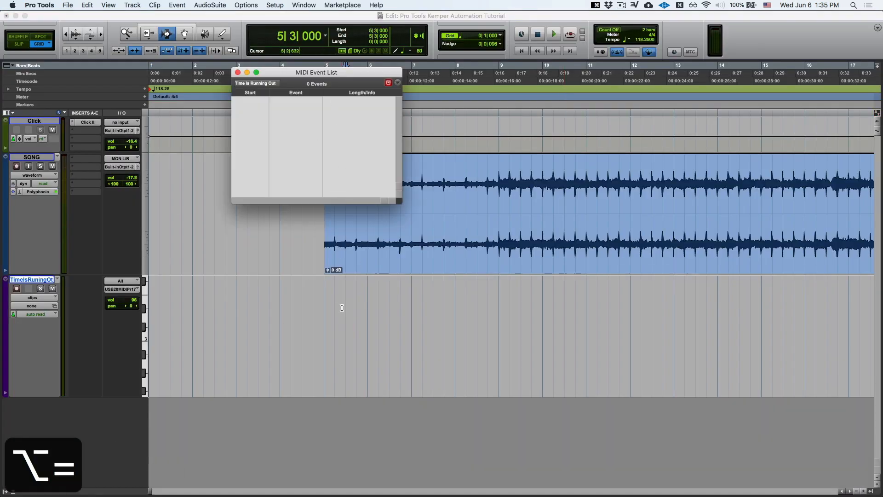
{"action": "key", "text": "ctrl+super+c"}
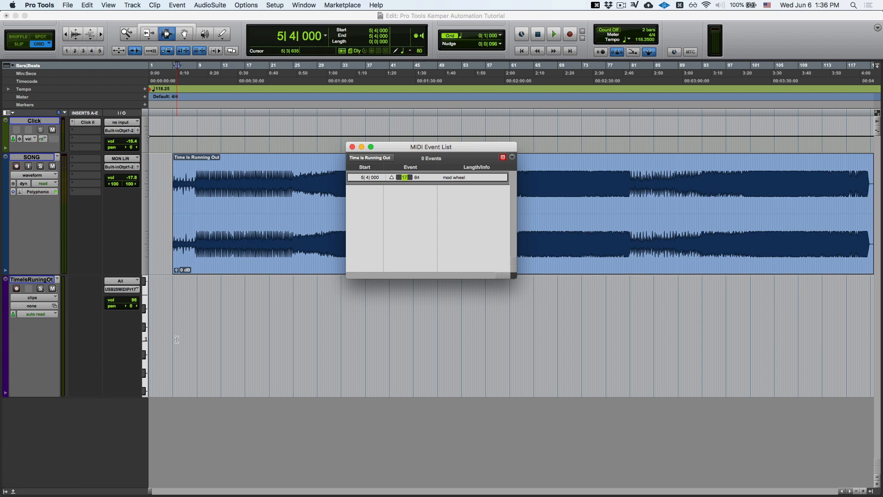
{"action": "key", "text": "Return"}
{"action": "left_click", "coordinate": [170, 332]}
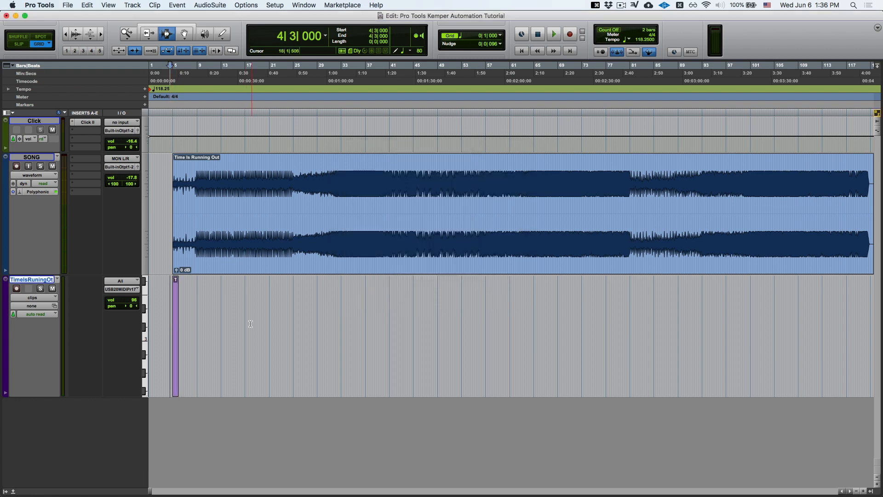
{"action": "left_click_drag", "start_coordinate": [239, 328], "coordinate": [152, 340]}
{"action": "left_click", "coordinate": [175, 339]}
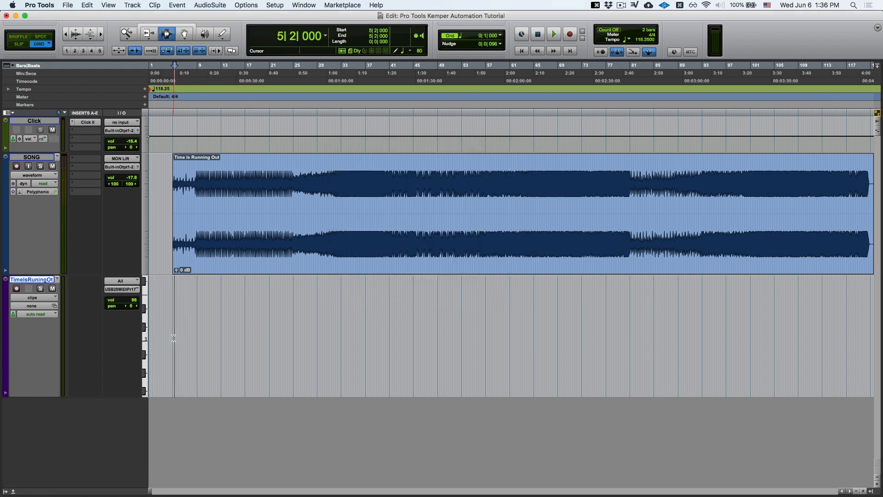
Run the Slot 5 macro at 6|4|000 to add a control change 54 event with value 64, check it, and undo it
{"action": "left_click", "coordinate": [183, 331]}
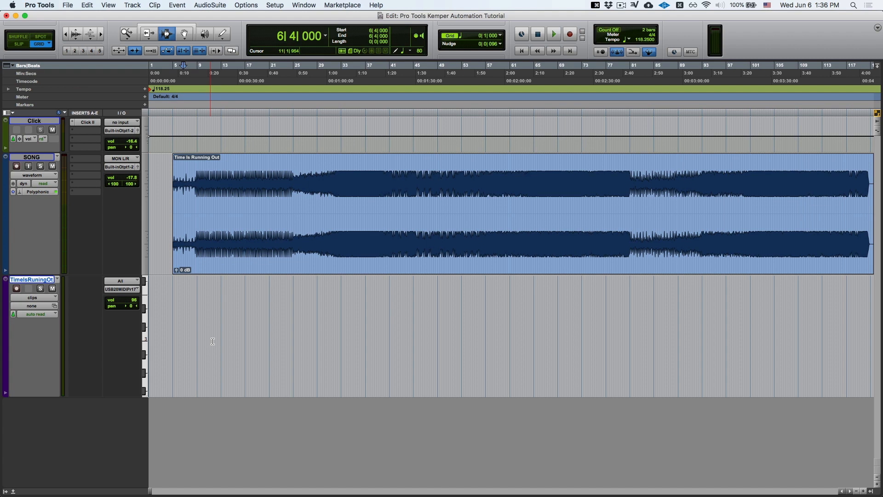
{"action": "key", "text": "ctrl+super+5"}
{"action": "key", "text": "alt+equal"}
{"action": "key", "text": "super+grave"}
{"action": "key", "text": "super+l"}
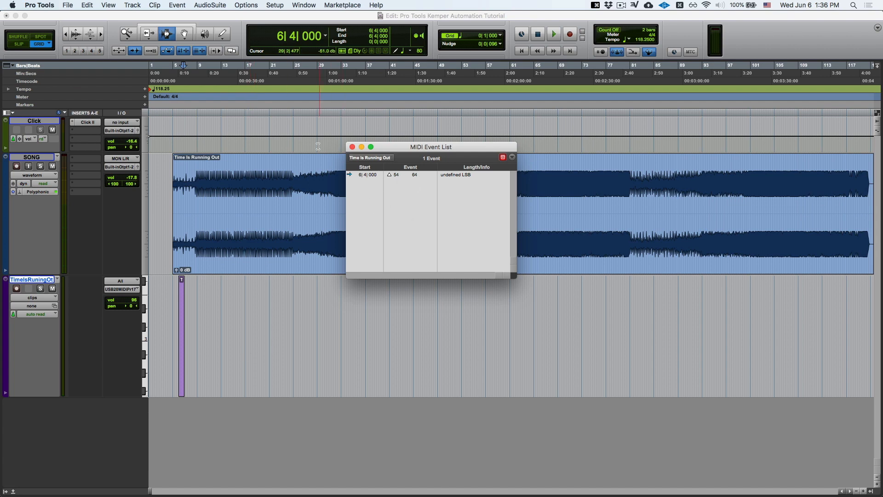
{"action": "left_click", "coordinate": [352, 146]}
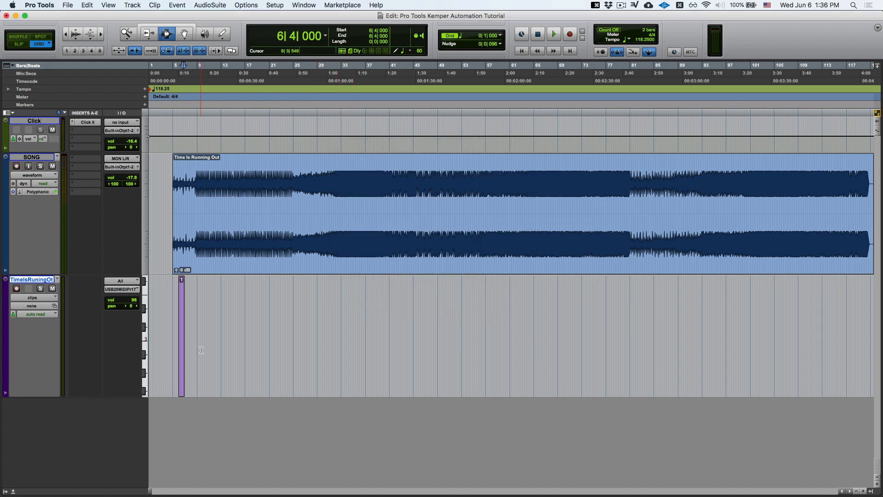
{"action": "key", "text": "super+z"}
Switch to Keyboard Maestro to examine the Program Change and Slot 1 to Slot 5 macros, and return to Pro Tools
{"action": "key", "text": "super+Tab"}
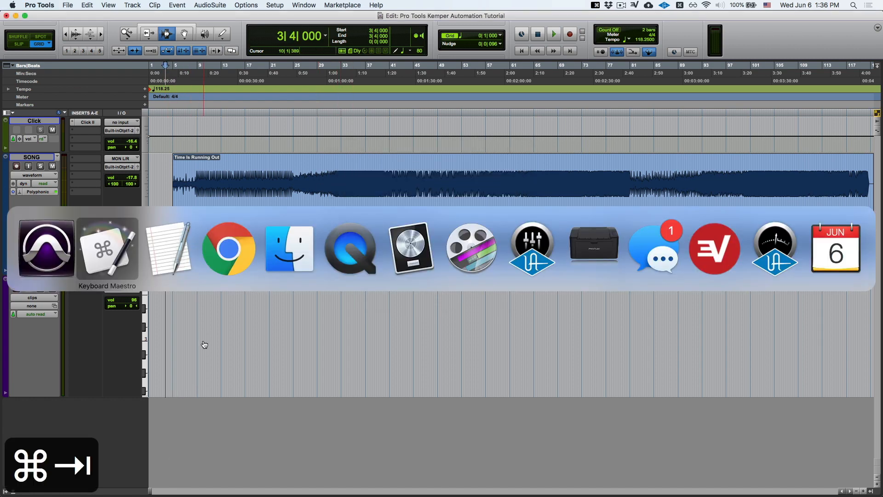
{"action": "left_click", "coordinate": [255, 63]}
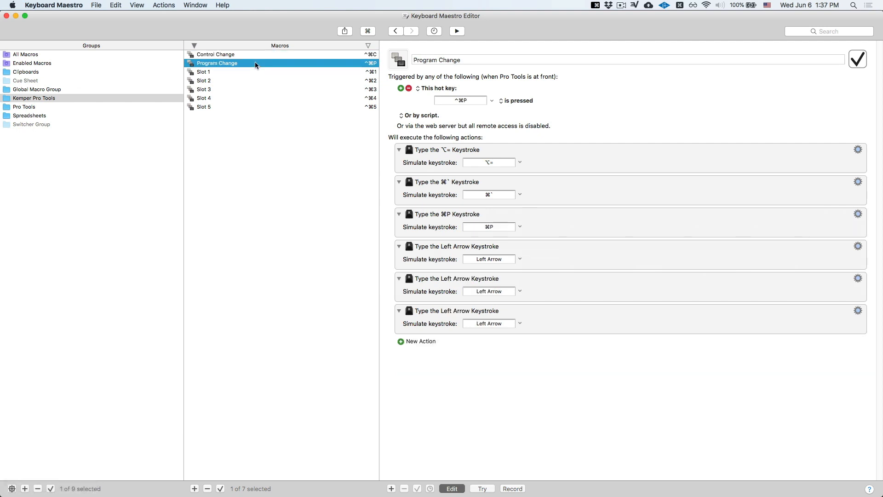
{"action": "left_click", "coordinate": [251, 72]}
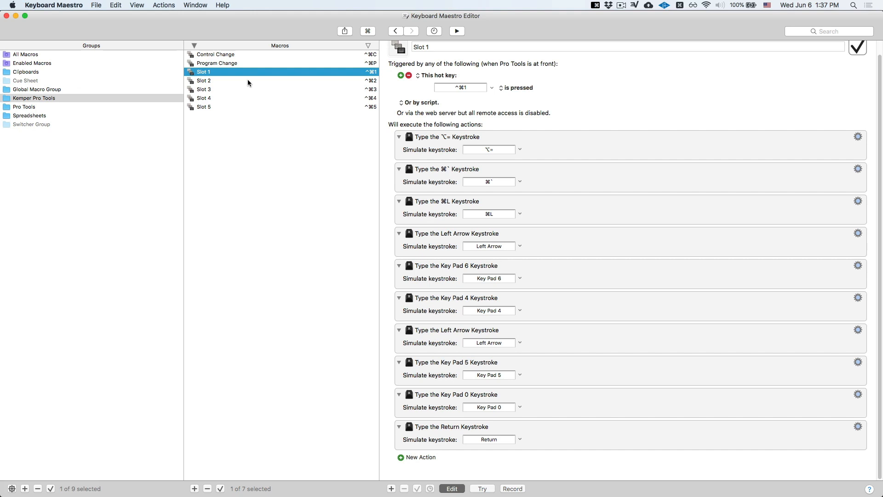
{"action": "left_click", "coordinate": [248, 80]}
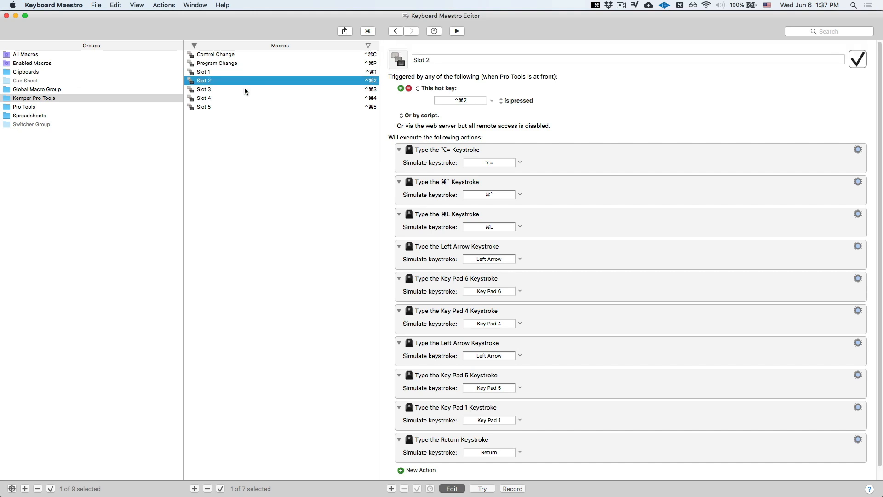
{"action": "left_click", "coordinate": [244, 89]}
{"action": "left_click", "coordinate": [239, 98]}
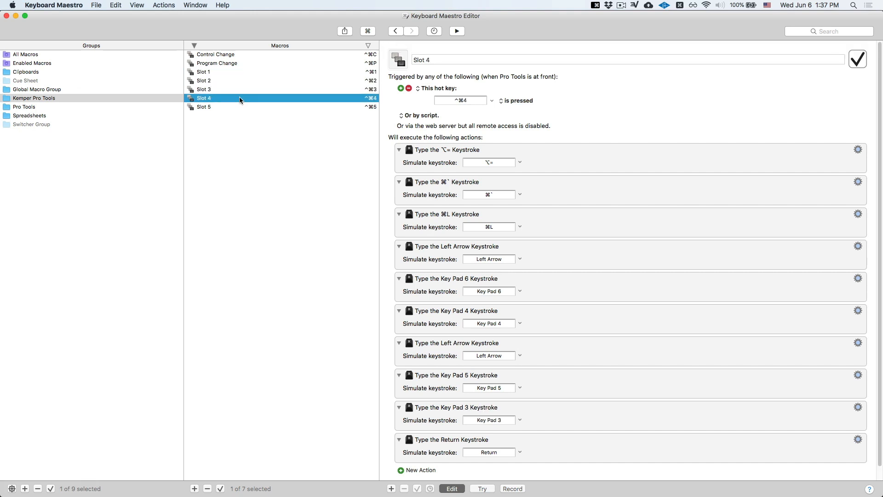
{"action": "left_click", "coordinate": [236, 106]}
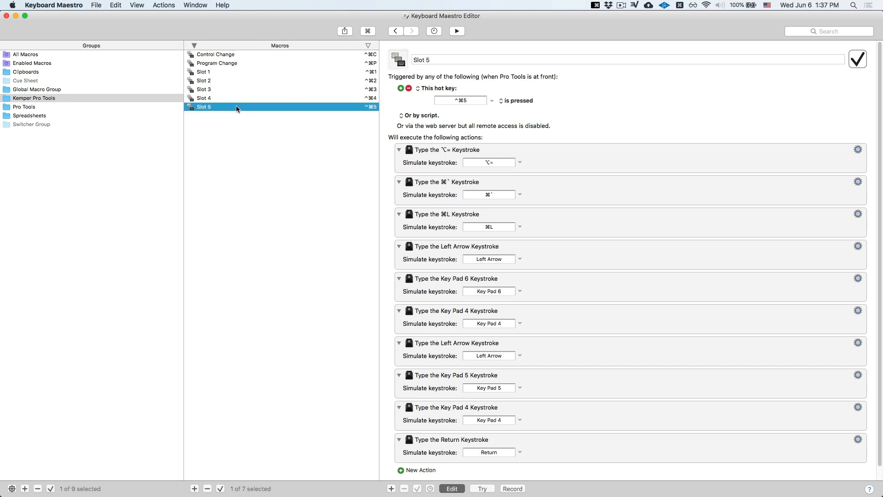
{"action": "key", "text": "super+Tab"}
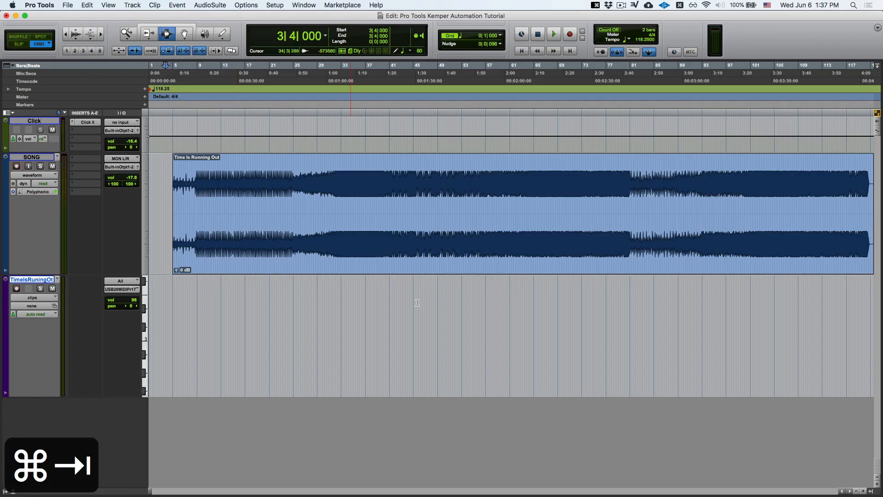
{"action": "key", "text": "t"}
{"action": "key", "text": "t"}
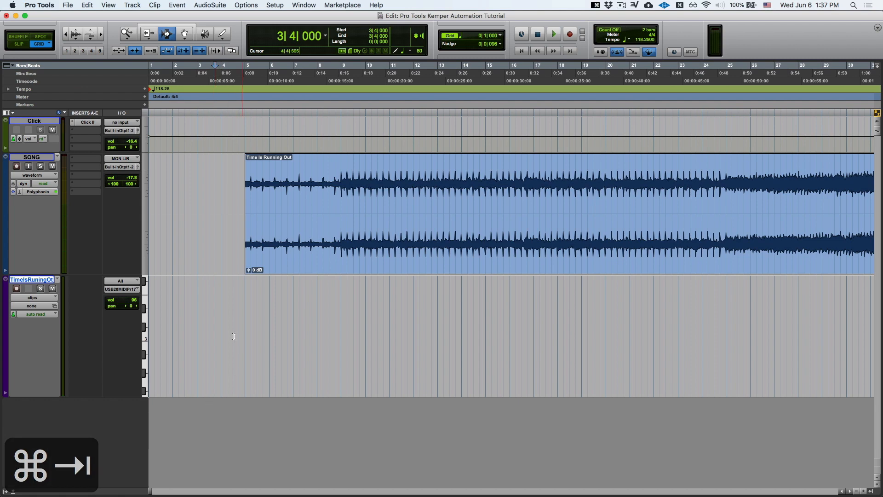
{"action": "left_click", "coordinate": [233, 335]}
{"action": "left_click_drag", "start_coordinate": [228, 325], "coordinate": [308, 311]}
{"action": "left_click", "coordinate": [221, 322]}
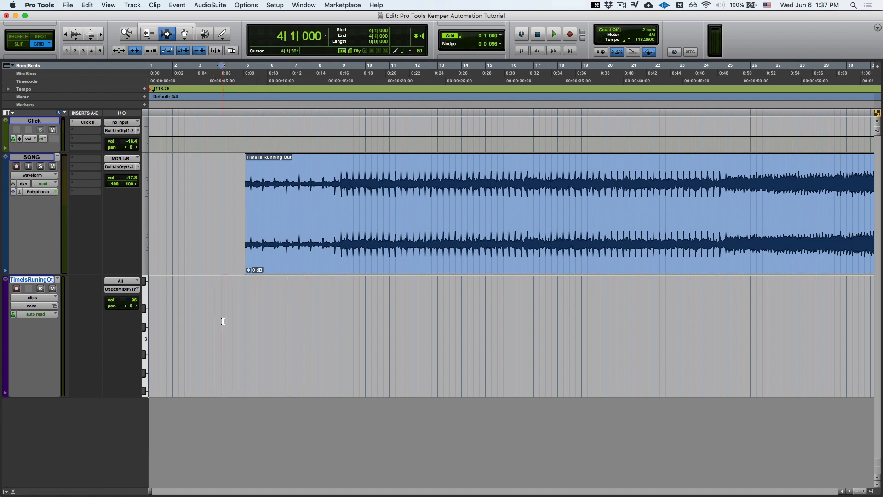
{"action": "left_click", "coordinate": [245, 358]}
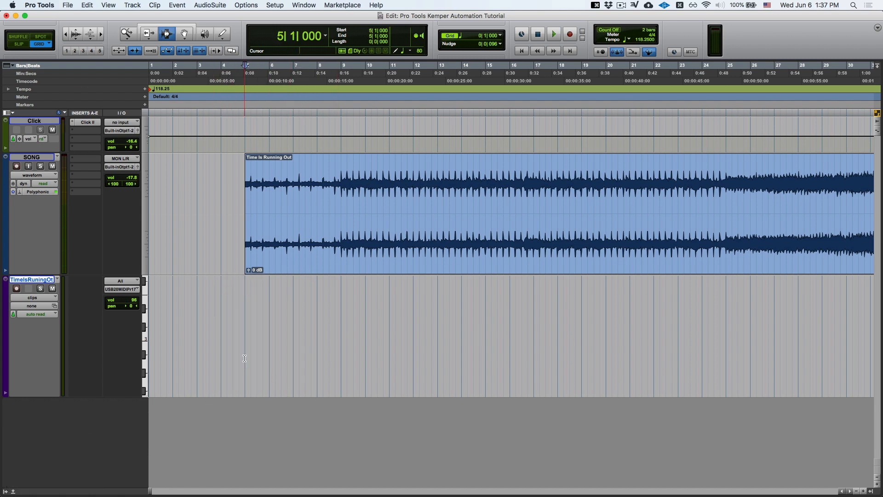
Add a program change 56 event at 2|1|000 on the MIDI track using the Program Change macro
{"action": "left_click_drag", "start_coordinate": [185, 302], "coordinate": [191, 301]}
{"action": "left_click", "coordinate": [191, 301]}
{"action": "left_click", "coordinate": [169, 298]}
{"action": "left_click", "coordinate": [174, 298]}
{"action": "key", "text": "super+p"}
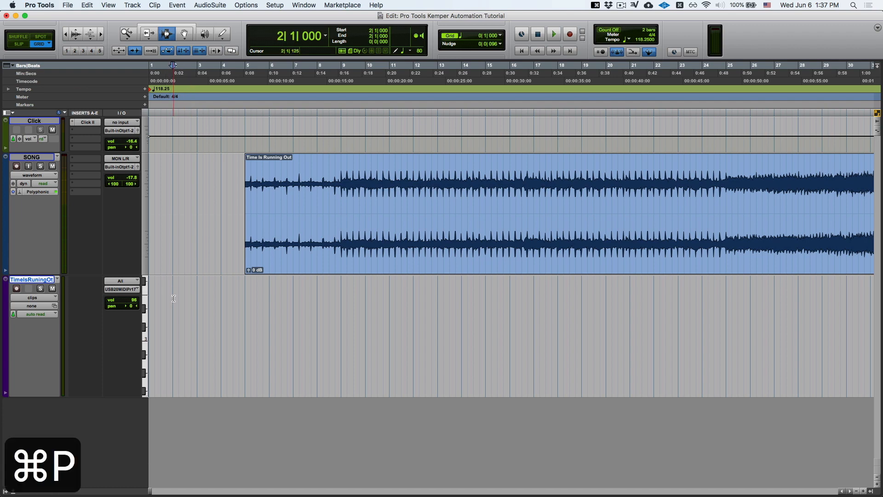
{"action": "key", "text": "alt+equal"}
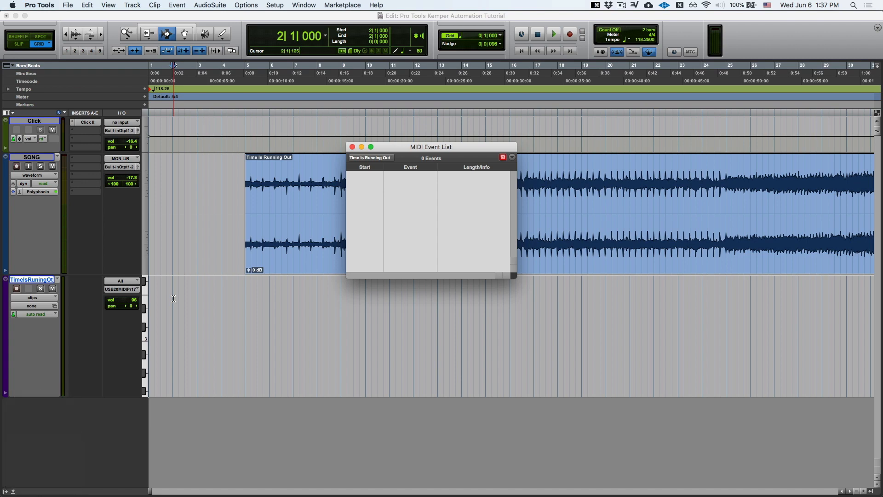
{"action": "key", "text": "alt+equal"}
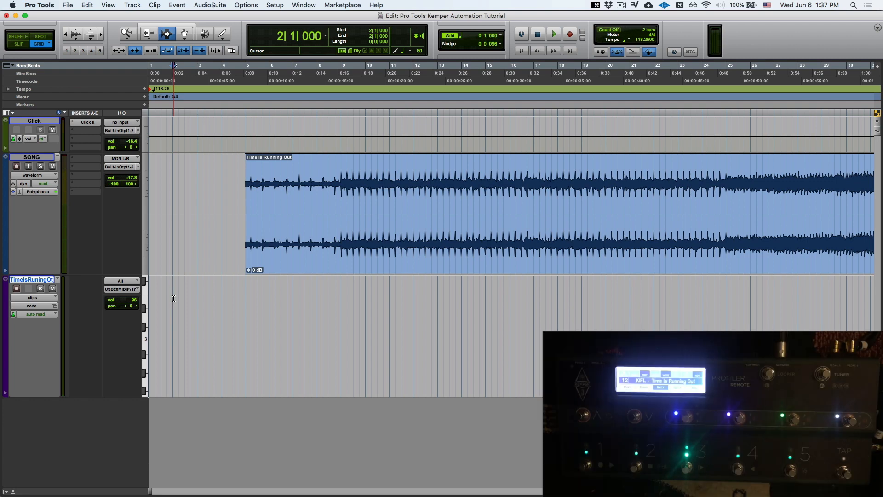
{"action": "key", "text": "alt+equal"}
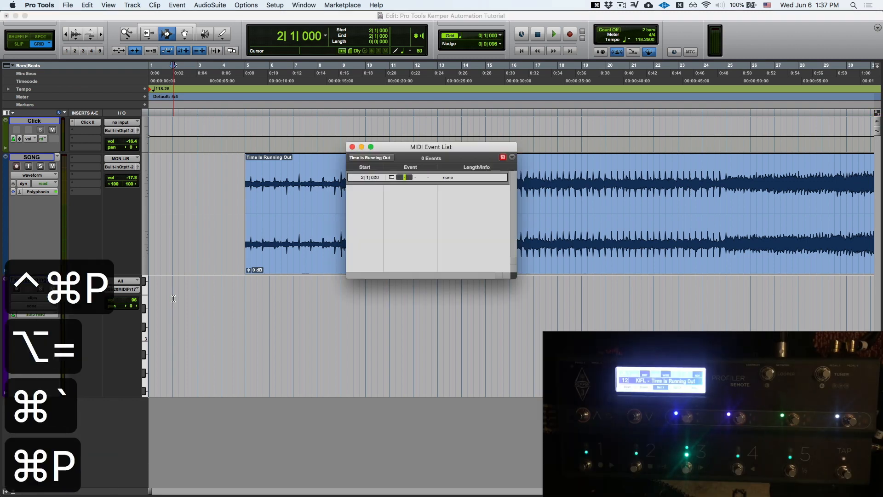
{"action": "type", "text": "56"}
{"action": "key", "text": "Return"}
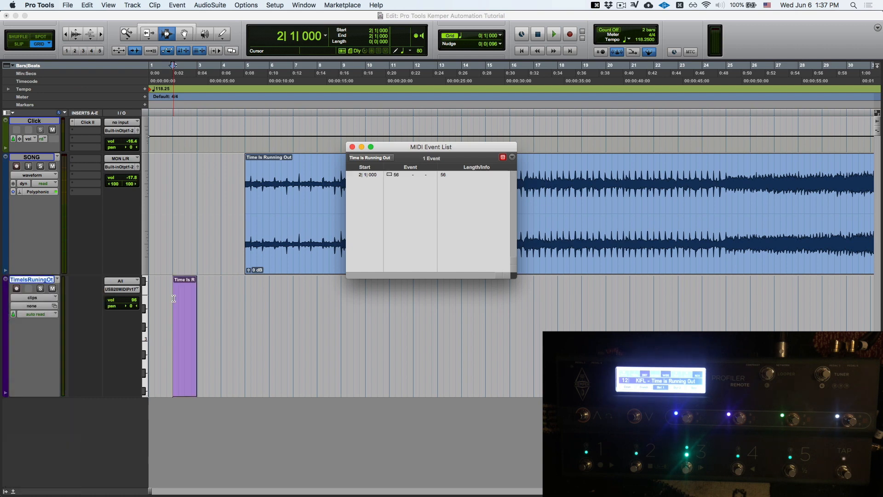
Place the edit cursor at 3|1|000, look up the A and B module numbers in TextEdit's Midi Automation Guide, and return to Pro Tools
{"action": "left_click", "coordinate": [196, 303]}
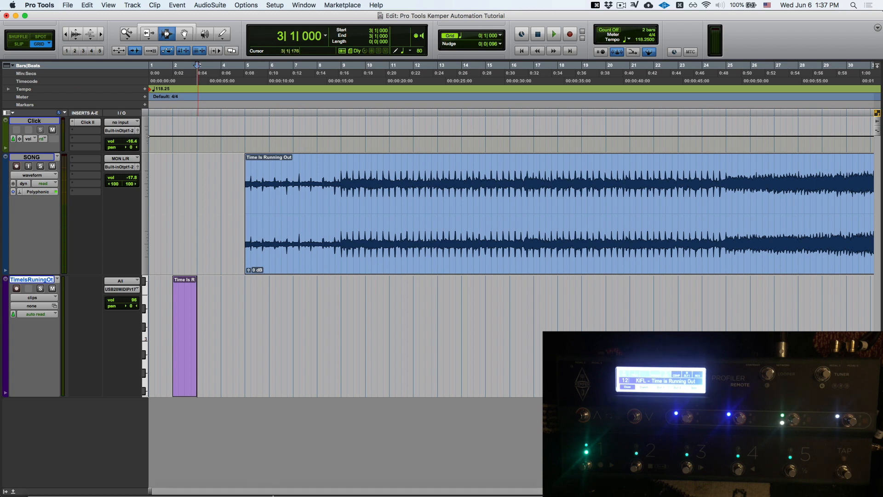
{"action": "mouse_move", "coordinate": [232, 483]}
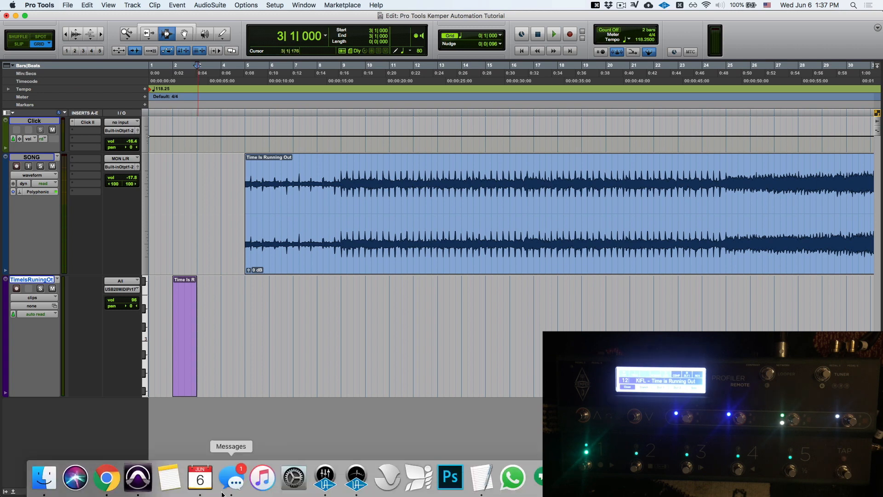
{"action": "left_click", "coordinate": [481, 478]}
{"action": "left_click_drag", "start_coordinate": [80, 275], "coordinate": [3, 271]}
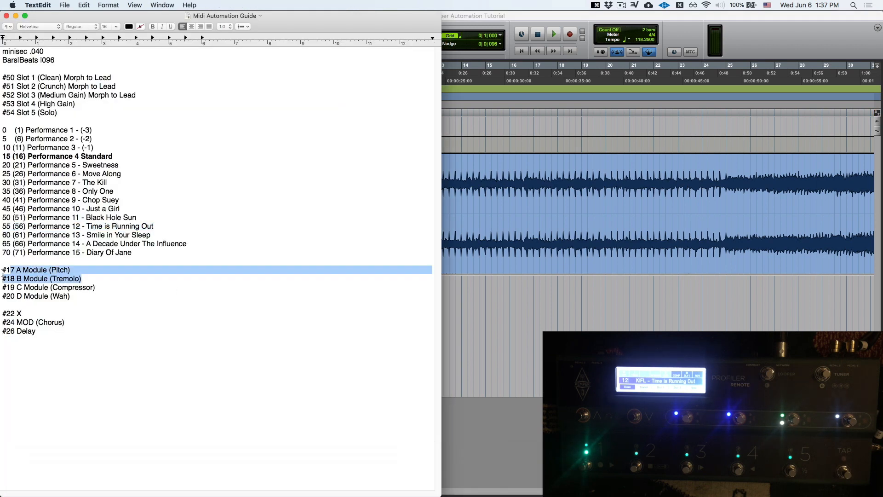
{"action": "left_click", "coordinate": [530, 133]}
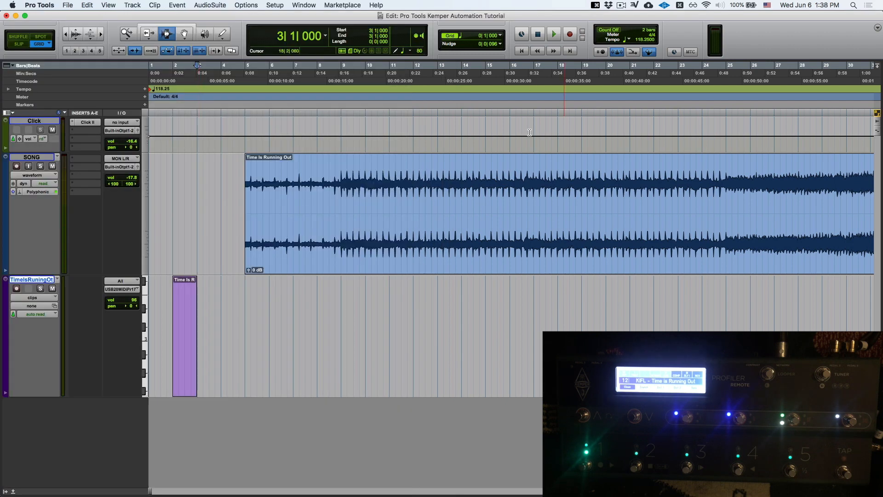
Add a control change 17 event with value 64 at 3|1|000 using the Control Change macro, and close the event list
{"action": "key", "text": "ctrl+super+c"}
{"action": "key", "text": "alt+equal"}
{"action": "key", "text": "super+grave"}
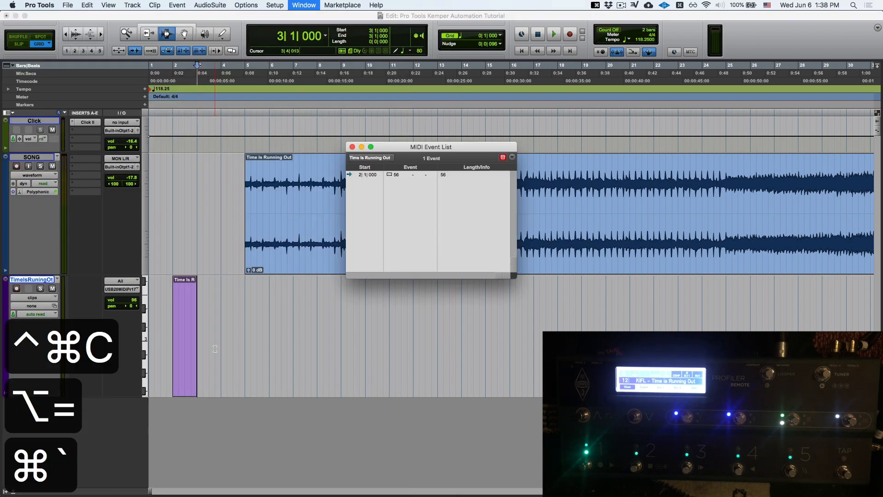
{"action": "key", "text": "super+l"}
{"action": "key", "text": "Return"}
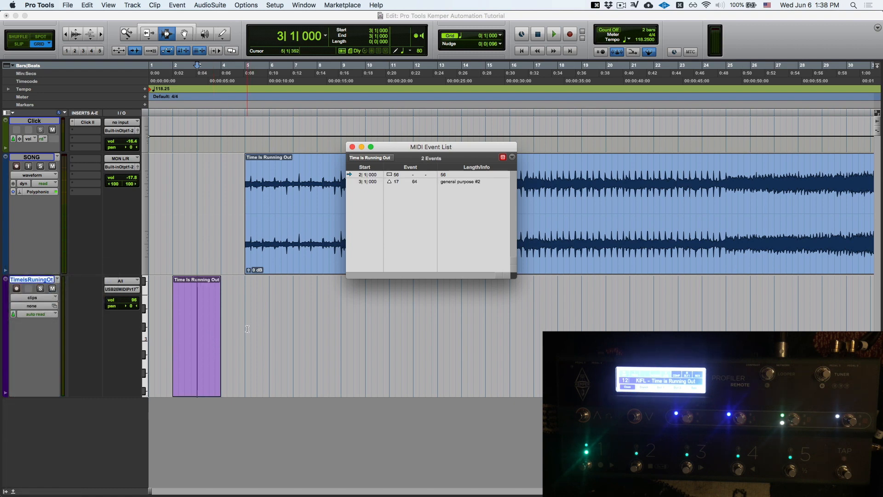
{"action": "key", "text": "alt+equal"}
Play the song from successive points up to bar 25 to locate the first slot change
{"action": "key", "text": "space"}
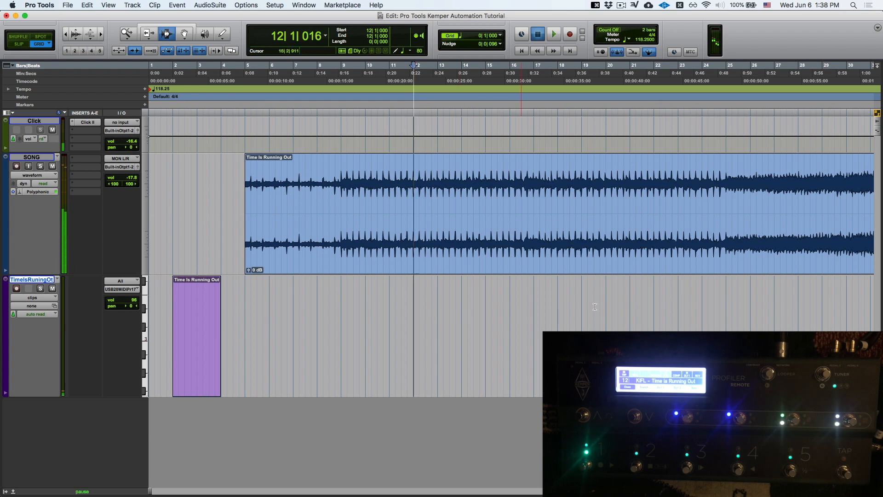
{"action": "key", "text": "space"}
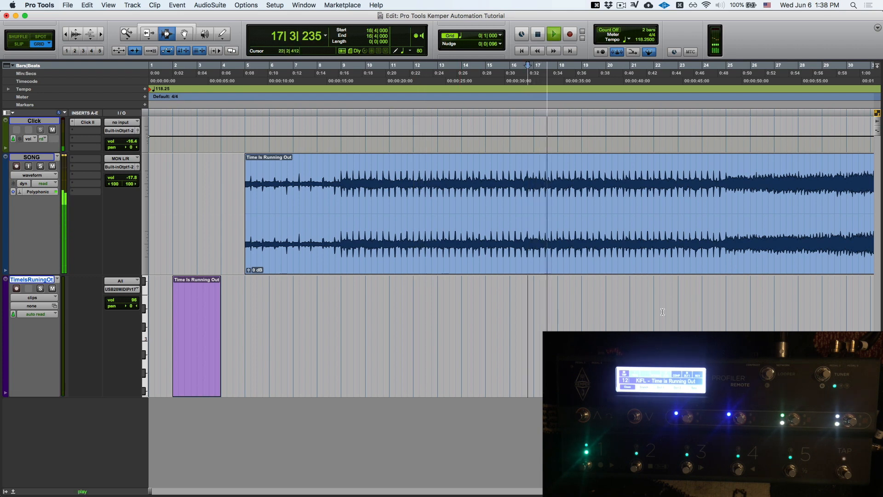
{"action": "key", "text": "space"}
{"action": "key", "text": "space"}
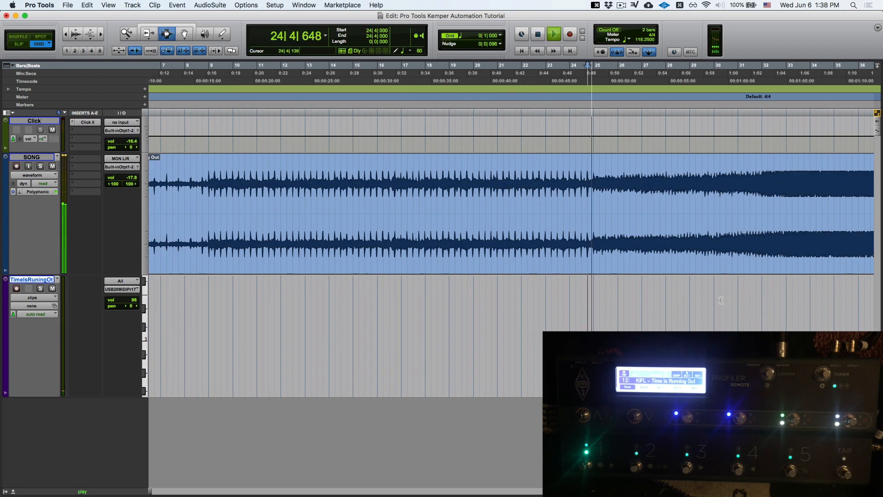
{"action": "key", "text": "space"}
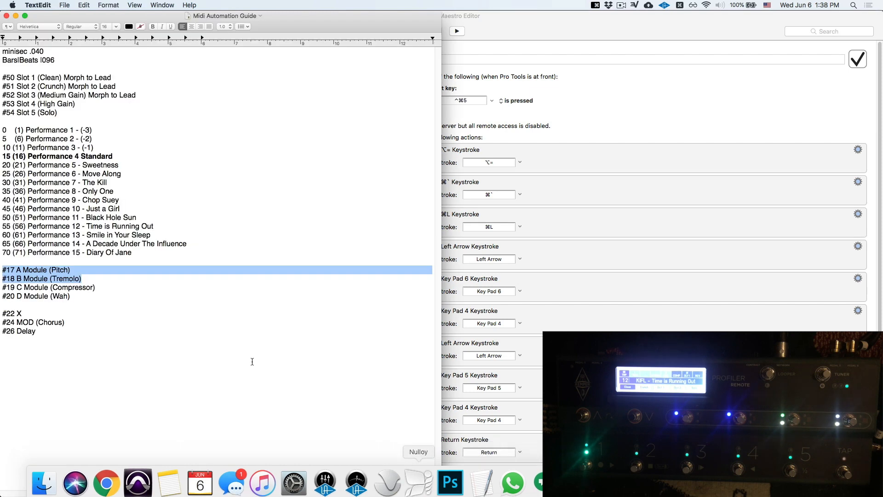
Check the slot numbers in the Midi Automation Guide and the Slot 2 macro in Keyboard Maestro, and return to Pro Tools
{"action": "left_click_drag", "start_coordinate": [124, 90], "coordinate": [7, 89]}
{"action": "left_click", "coordinate": [533, 37]}
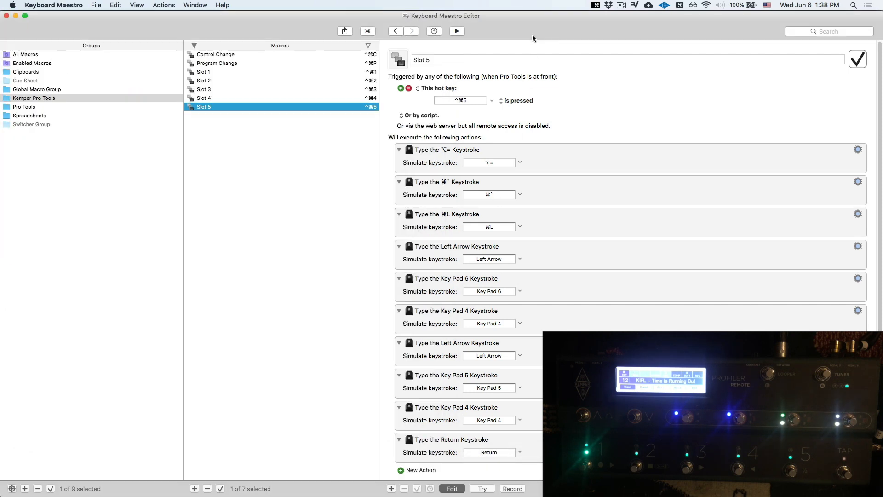
{"action": "left_click", "coordinate": [222, 80]}
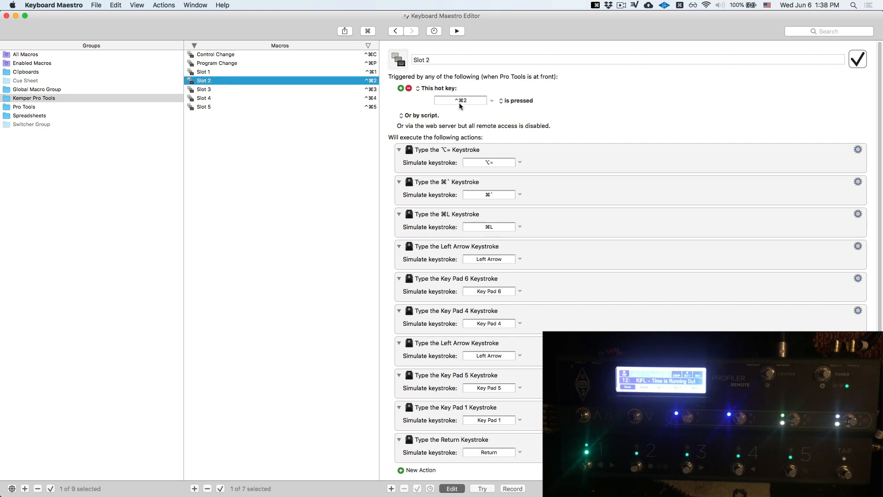
{"action": "key", "text": "super+Tab"}
{"action": "key", "text": "super+Tab"}
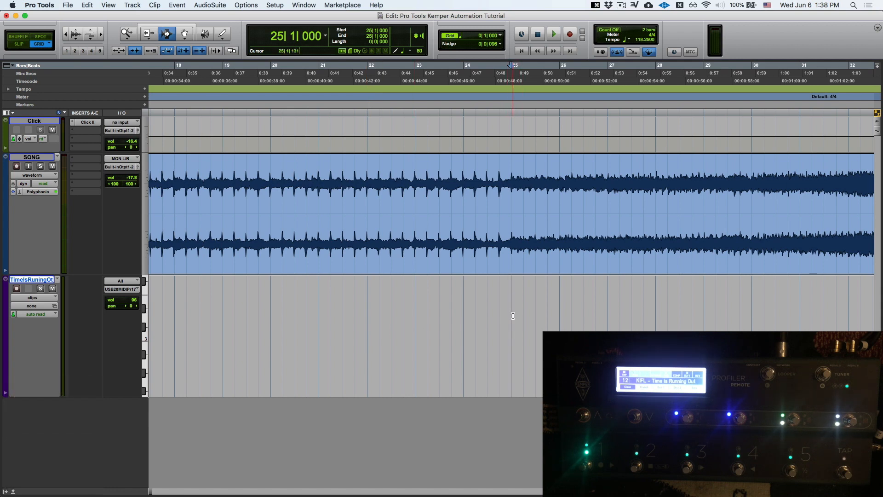
Add a control change 51 event with value 64 at 25|1|000 using the Slot 2 macro
{"action": "key", "text": "ctrl+super+2"}
{"action": "key", "text": "alt+equal"}
{"action": "key", "text": "super+grave"}
{"action": "key", "text": "super+l"}
Play the song from 24|2|000 across the bar 25 event to test the change to slot 2
{"action": "left_click", "coordinate": [506, 334]}
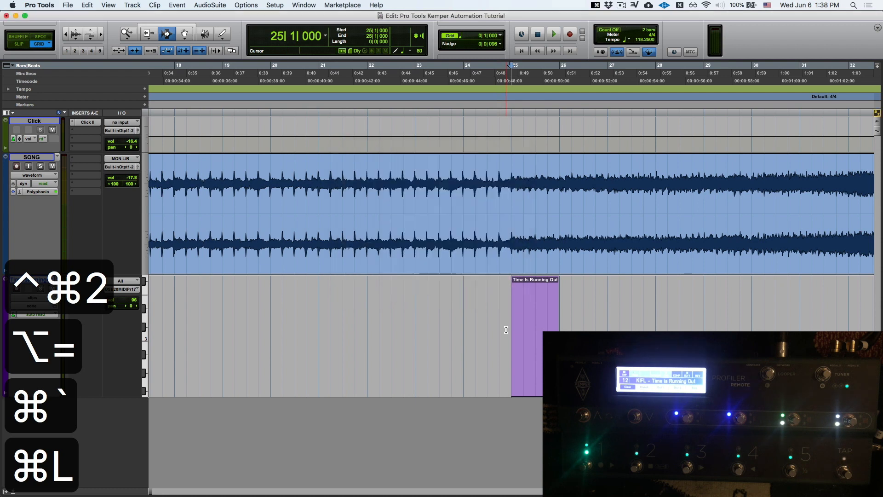
{"action": "left_click", "coordinate": [476, 335]}
{"action": "key", "text": "space"}
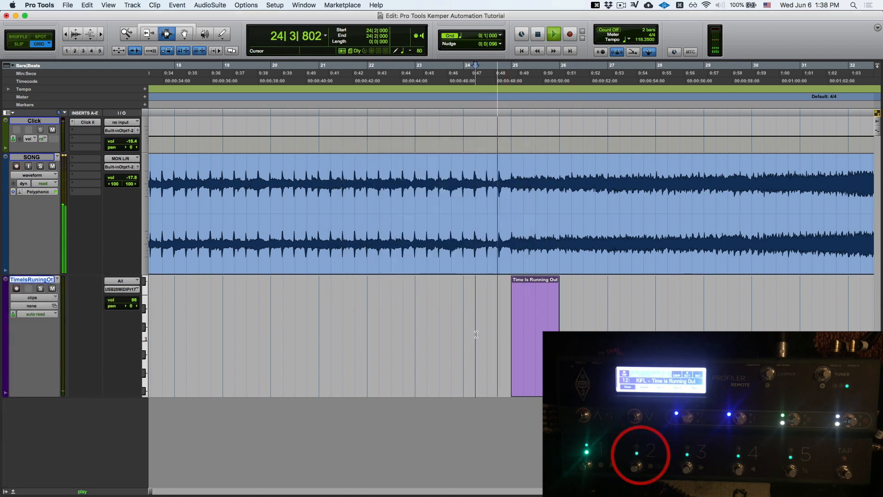
{"action": "key", "text": "space"}
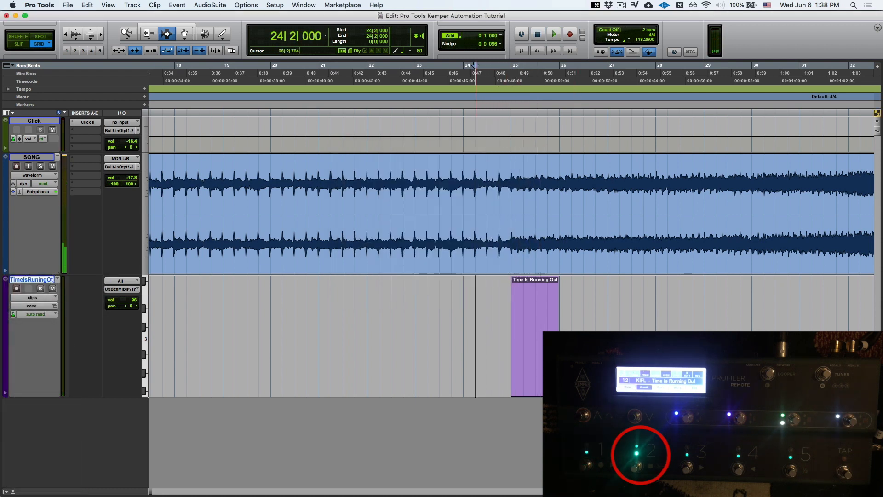
Audition the song around bars 31 and 32 and place the edit cursor at 32|2|000
{"action": "scroll", "coordinate": [618, 328], "scroll_direction": "right", "scroll_amount": 3}
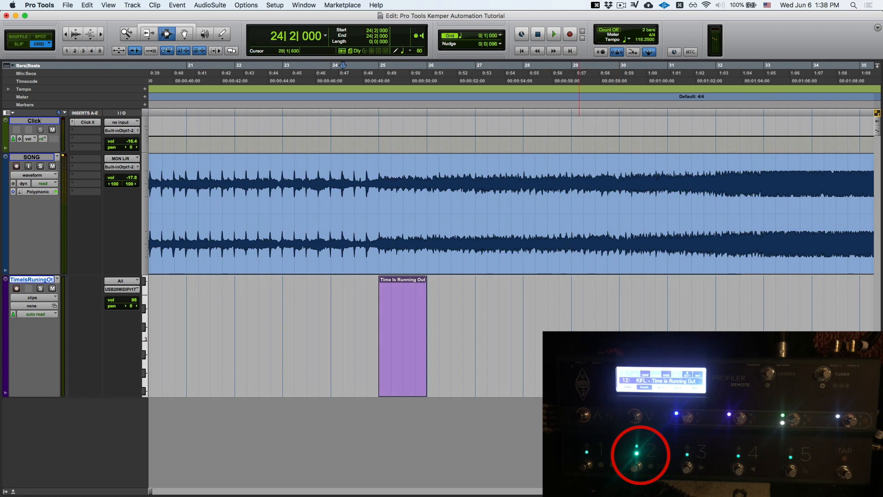
{"action": "scroll", "coordinate": [510, 230], "scroll_direction": "right", "scroll_amount": 3}
{"action": "left_click", "coordinate": [576, 328]}
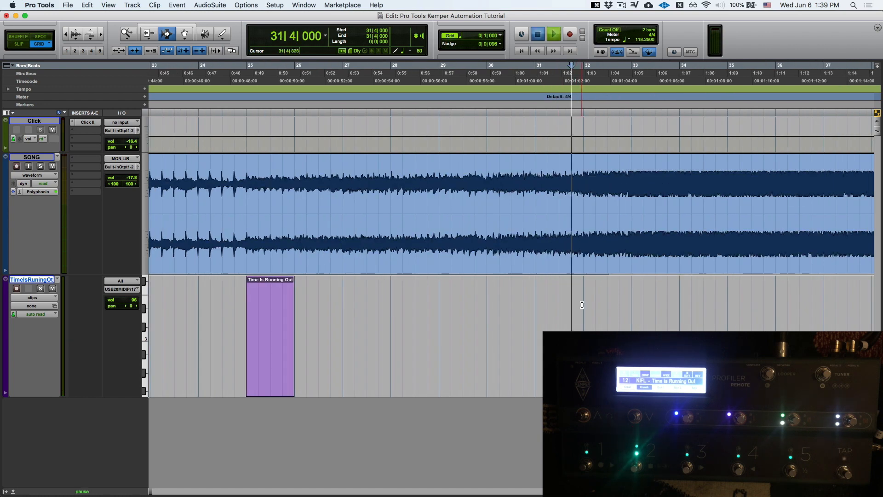
{"action": "key", "text": "space"}
{"action": "left_click", "coordinate": [531, 311]}
{"action": "key", "text": "space"}
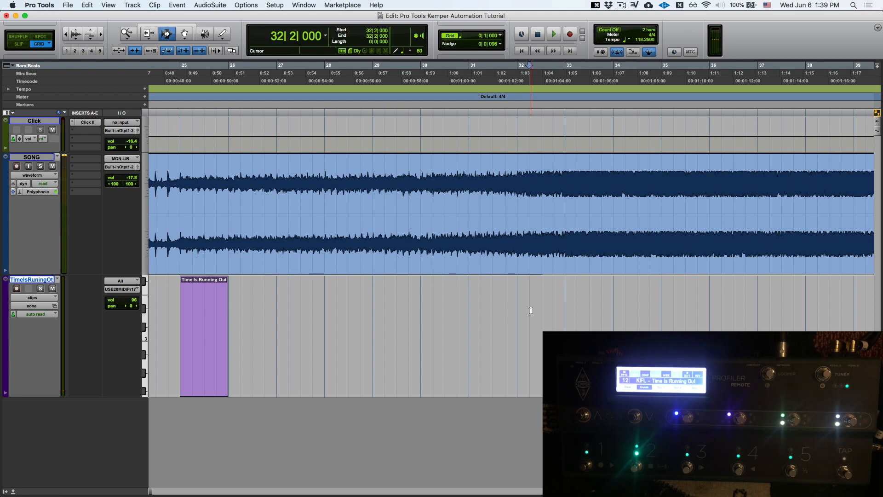
Add a control change 52 event with value 64 at 32|2|000 using the Slot 3 macro
{"action": "key", "text": "ctrl+super+3"}
{"action": "key", "text": "alt+equal"}
{"action": "key", "text": "super+grave"}
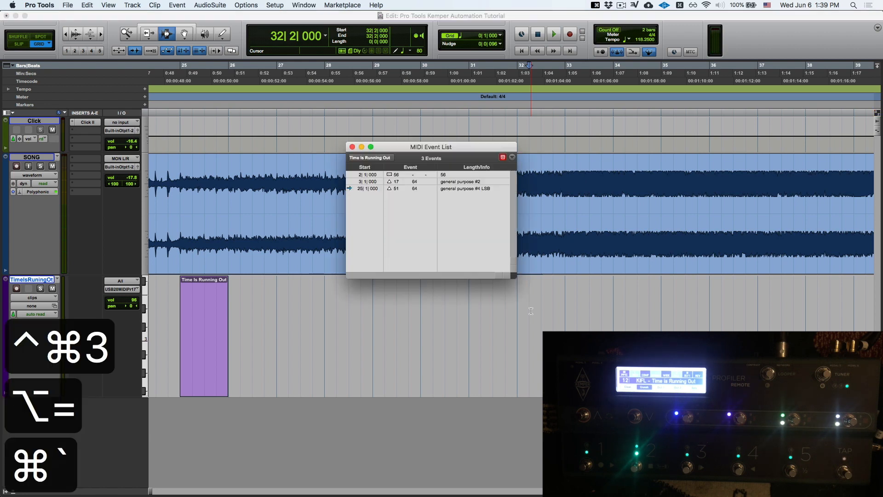
{"action": "key", "text": "super+l"}
Audition the song around bar 40 and place the edit cursor at 40|1|000 on the MIDI track
{"action": "left_click", "coordinate": [590, 323]}
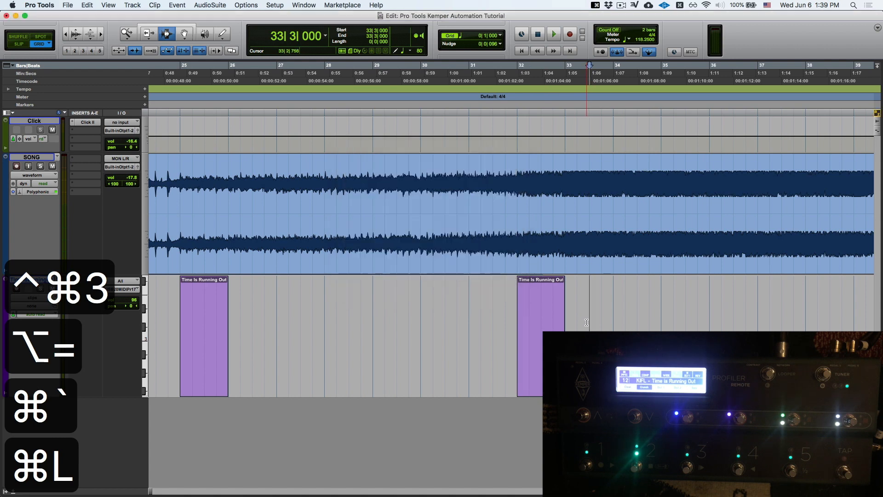
{"action": "scroll", "coordinate": [586, 323], "scroll_direction": "right", "scroll_amount": 3}
{"action": "scroll", "coordinate": [585, 322], "scroll_direction": "right", "scroll_amount": 3}
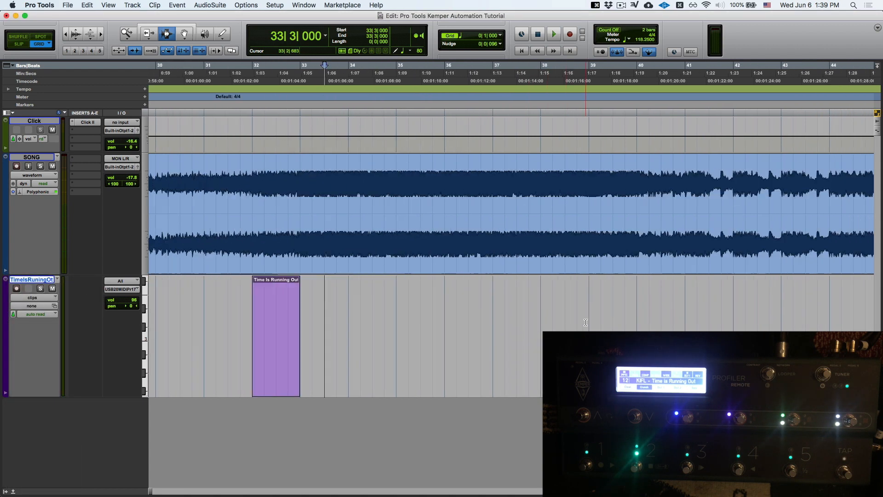
{"action": "left_click", "coordinate": [639, 320]}
{"action": "key", "text": "space"}
{"action": "scroll", "coordinate": [640, 322], "scroll_direction": "right", "scroll_amount": 4}
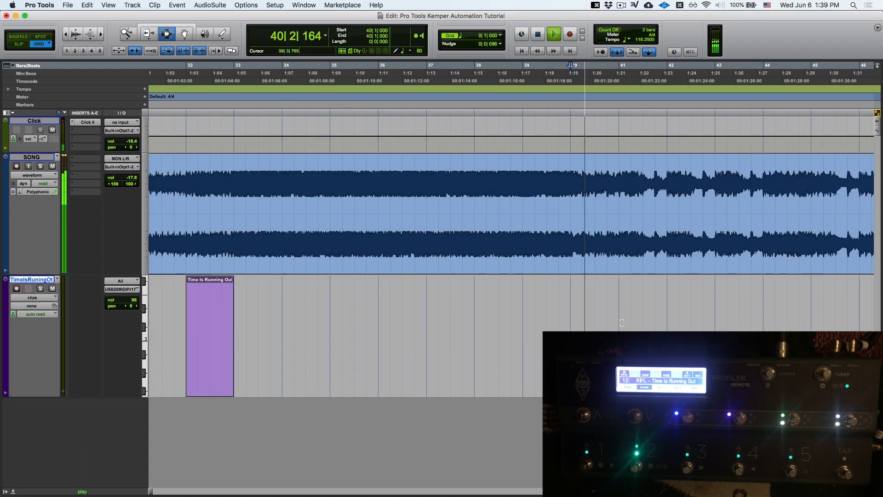
{"action": "key", "text": "space"}
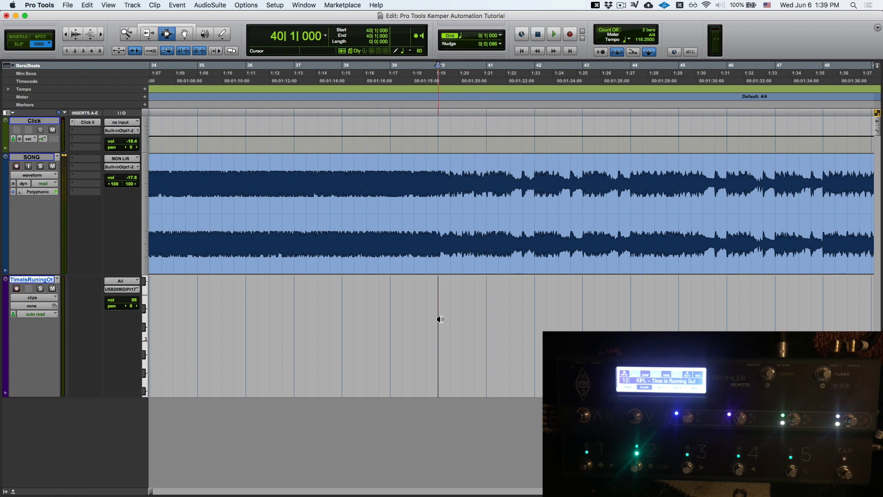
Add a control change 52 event with value 64 at 40|1|000 using the Slot 3 macro, and close the event list
{"action": "key", "text": "ctrl+super+3"}
{"action": "key", "text": "alt+equal"}
{"action": "key", "text": "super+grave"}
{"action": "key", "text": "super+l"}
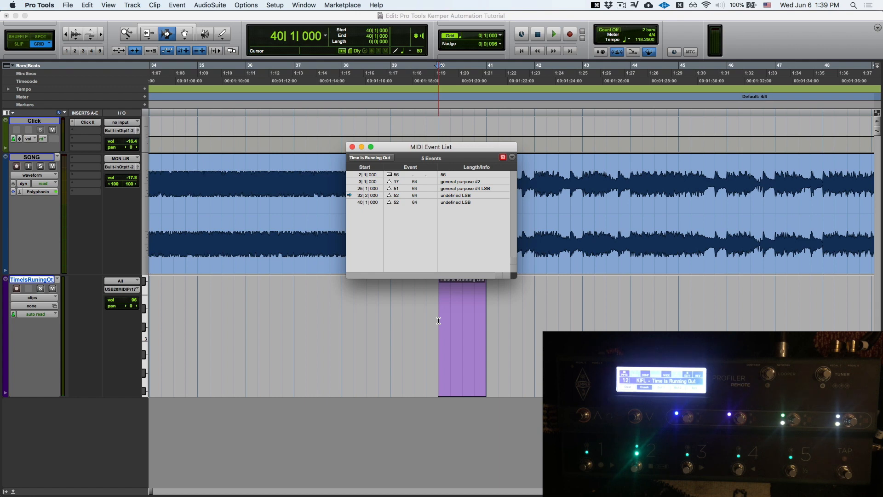
{"action": "key", "text": "alt+equal"}
Play the song from 38|3|000 and from 41|1|000 to find where the next effect change belongs
{"action": "left_click", "coordinate": [366, 341]}
{"action": "key", "text": "space"}
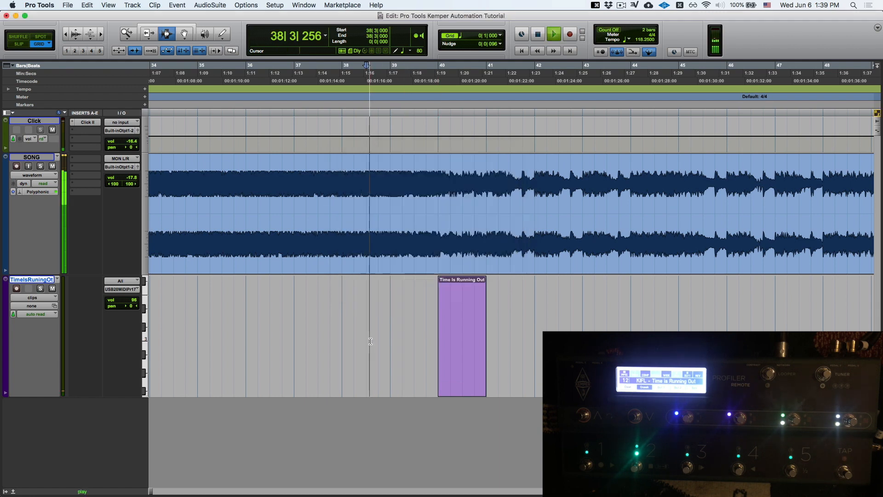
{"action": "key", "text": "space"}
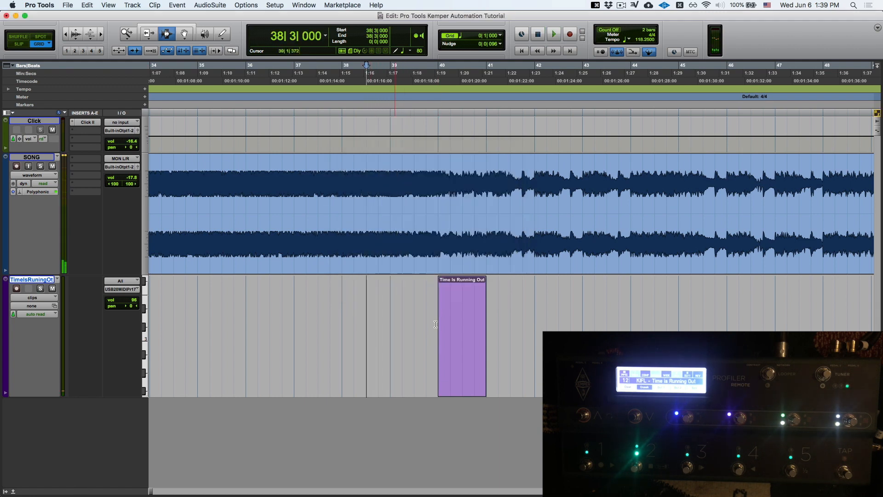
{"action": "left_click", "coordinate": [438, 328]}
{"action": "left_click", "coordinate": [478, 325]}
{"action": "left_click", "coordinate": [484, 323]}
{"action": "key", "text": "space"}
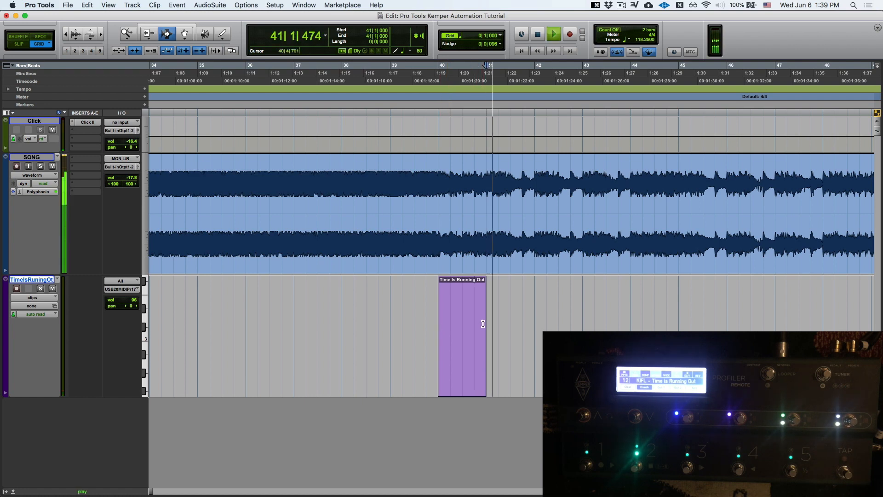
{"action": "key", "text": "space"}
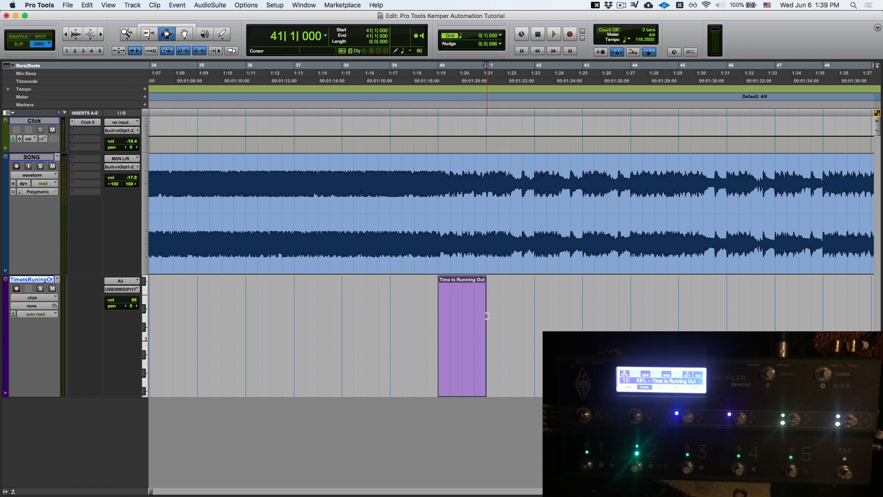
Add a control change 17 event with value 64 at 41|1|000 using the Control Change macro, and close the event list
{"action": "key", "text": "alt+equal"}
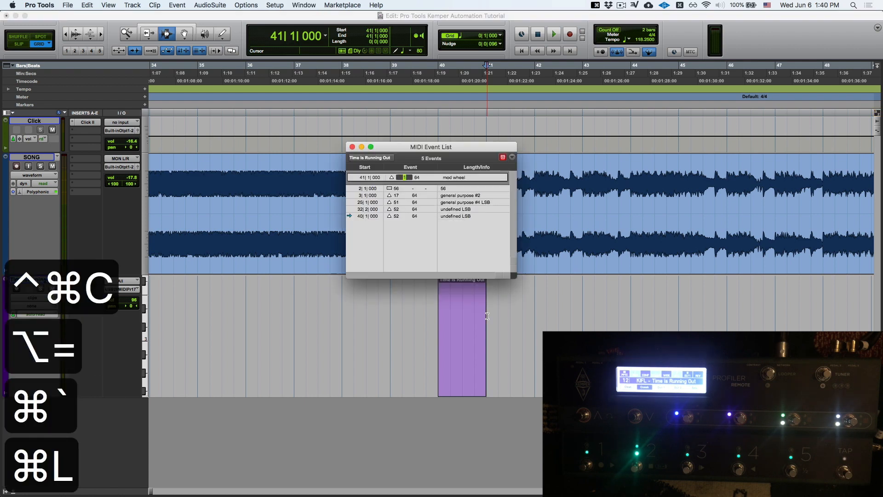
{"action": "key", "text": "Return"}
{"action": "key", "text": "alt+equal"}
Play the song from 42|2|000, 53|3|000 and 55|3|000 to locate the next section change
{"action": "key", "text": "space"}
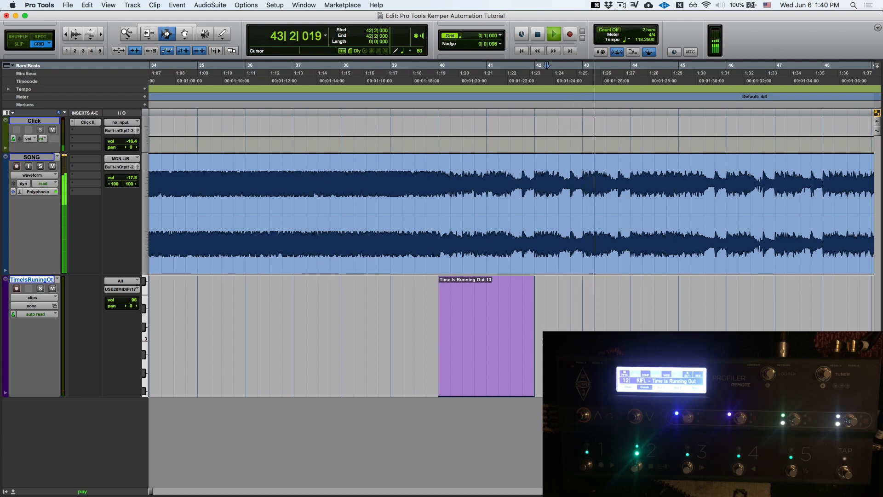
{"action": "key", "text": "space"}
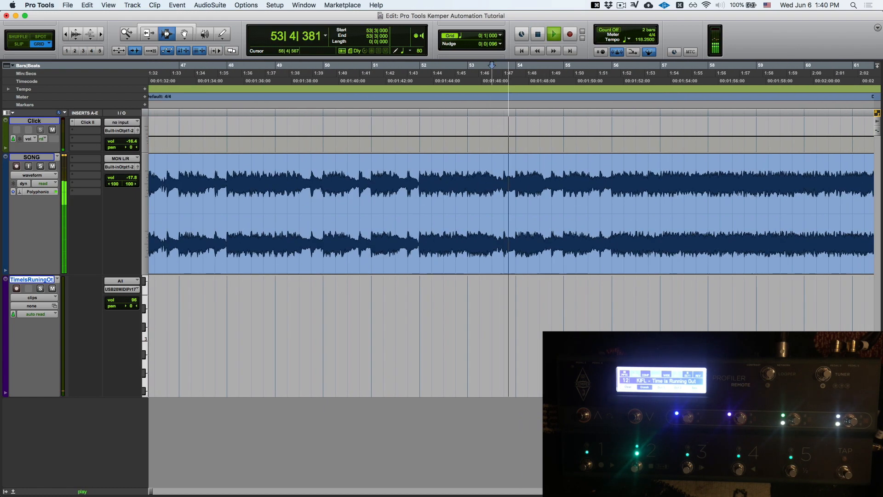
{"action": "left_click", "coordinate": [588, 356]}
{"action": "key", "text": "space"}
{"action": "key", "text": "space"}
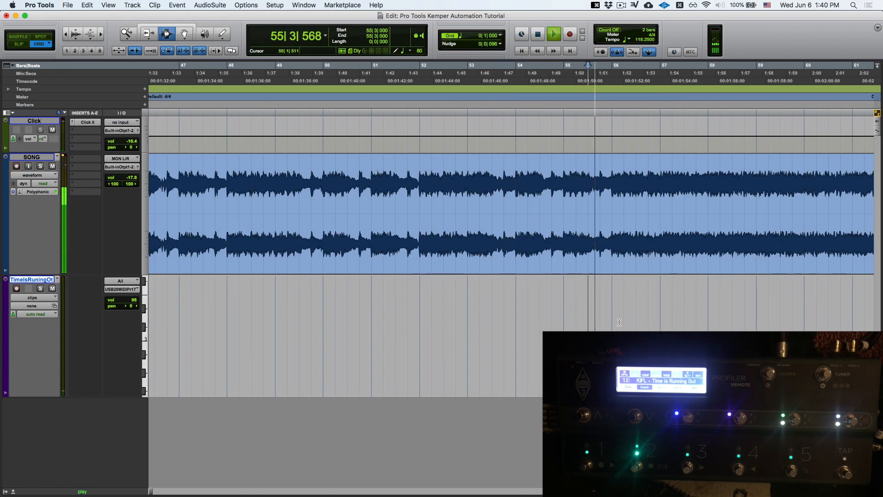
Add a control change 51 event with value 64 at 57|1|000 using the Slot 2 macro
{"action": "scroll", "coordinate": [525, 356], "scroll_direction": "right", "scroll_amount": 5}
{"action": "scroll", "coordinate": [525, 356], "scroll_direction": "right", "scroll_amount": 5}
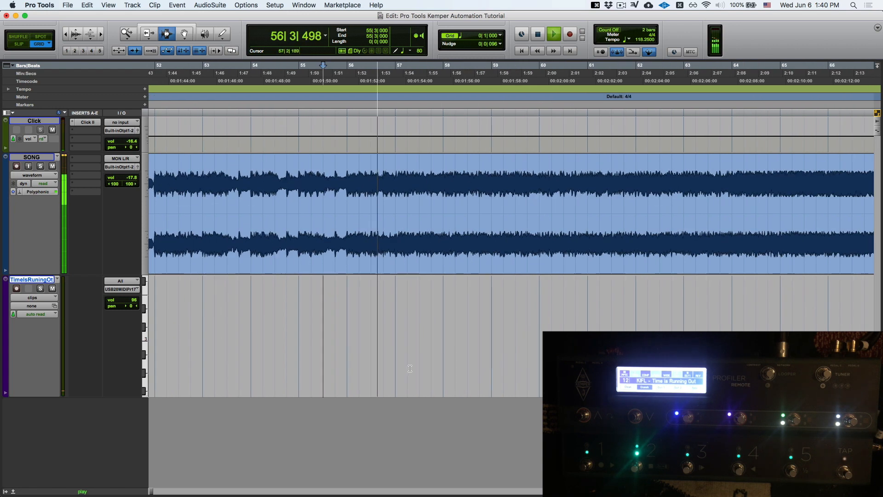
{"action": "key", "text": "space"}
{"action": "left_click", "coordinate": [397, 322]}
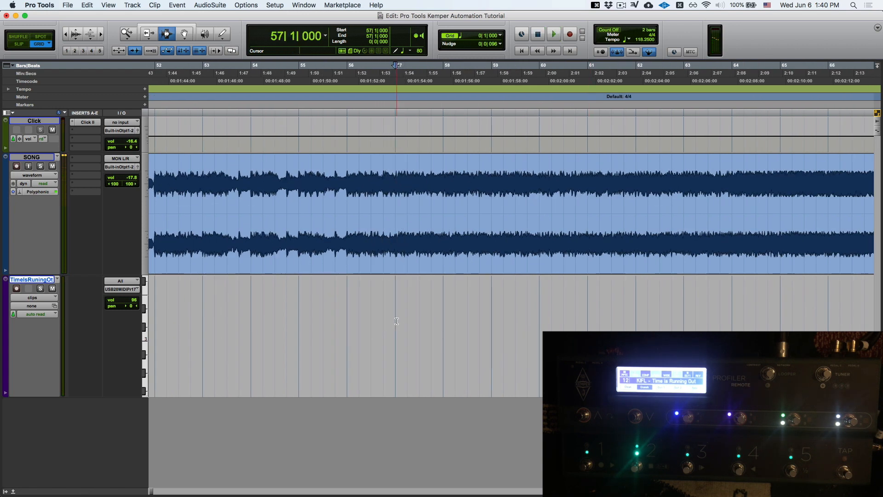
{"action": "key", "text": "ctrl+super+2"}
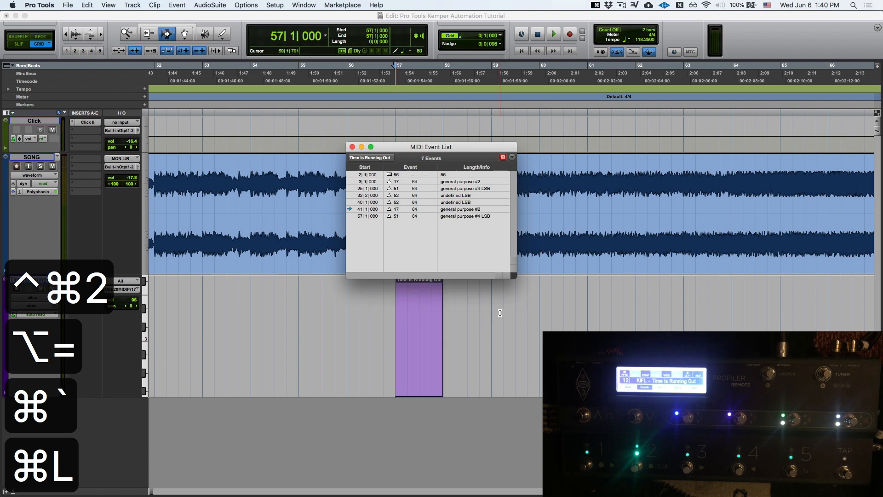
Play the song from 65|2|000, 61|3|000 and 63|2|000 to locate the next slot change
{"action": "scroll", "coordinate": [499, 339], "scroll_direction": "right", "scroll_amount": 10}
{"action": "left_click", "coordinate": [462, 340]}
{"action": "key", "text": "space"}
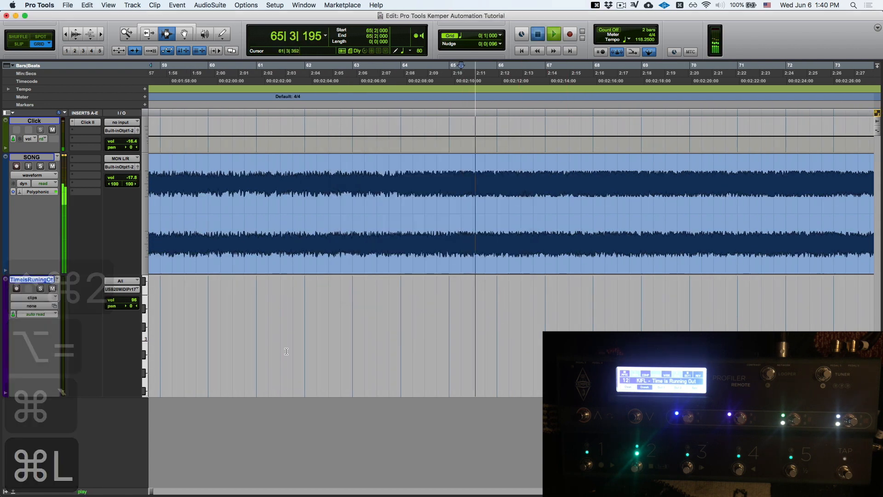
{"action": "left_click", "coordinate": [284, 351]}
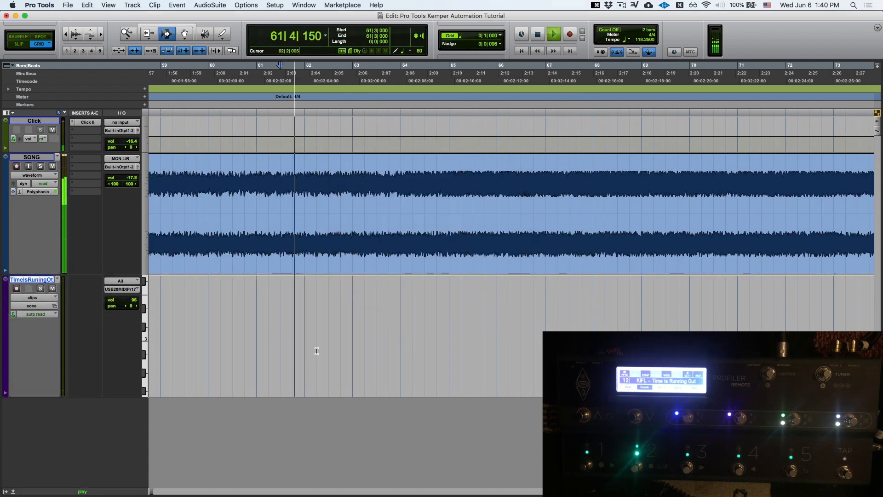
{"action": "left_click", "coordinate": [363, 322]}
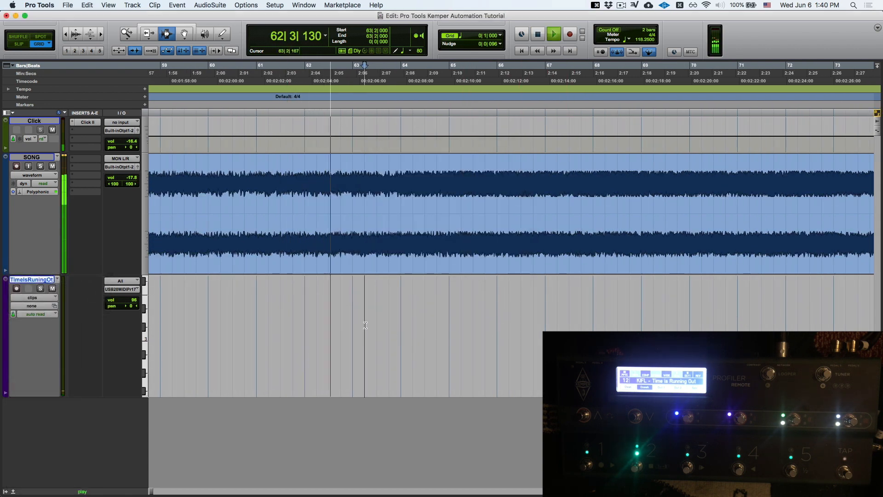
Stop playback, place the edit cursor in bar 64 and add a slot change event there using the Slot 3 macro
{"action": "left_click", "coordinate": [413, 316]}
{"action": "key", "text": "space"}
{"action": "left_click", "coordinate": [419, 316]}
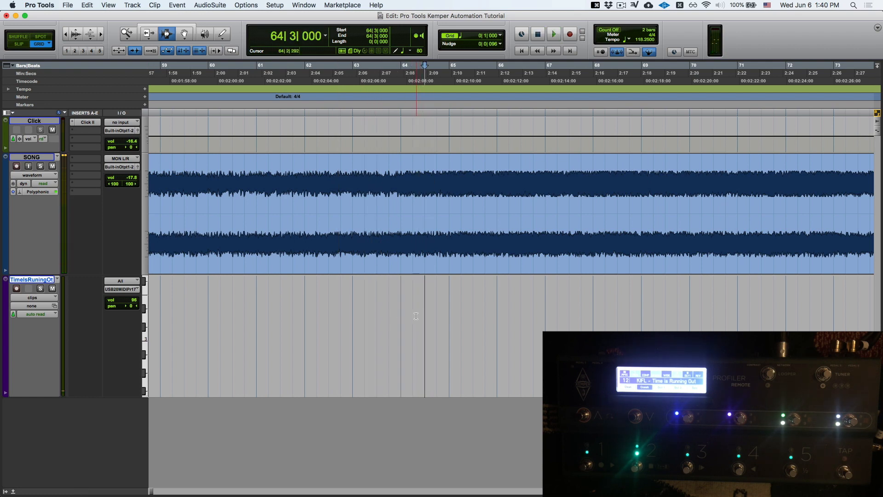
{"action": "key", "text": "ctrl+super+3"}
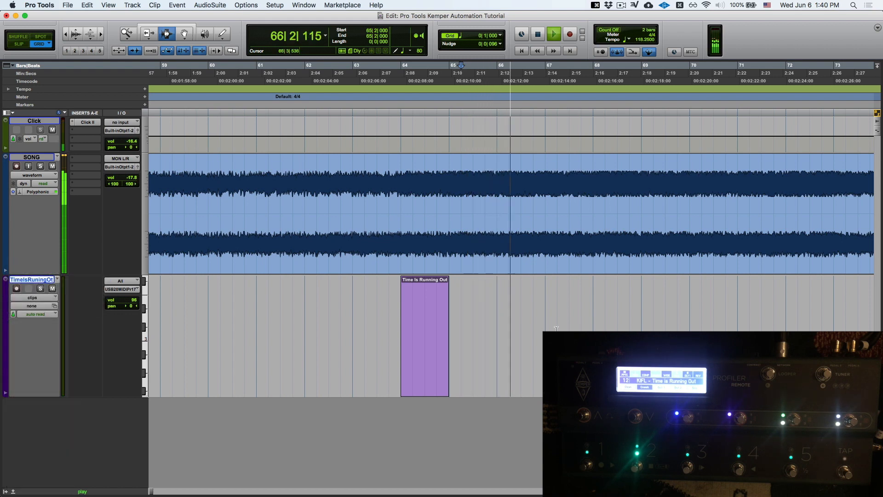
Play the song from 69|3|000 and from points further on up to 80|3|000 to locate the next section change
{"action": "scroll", "coordinate": [557, 328], "scroll_direction": "right", "scroll_amount": 5}
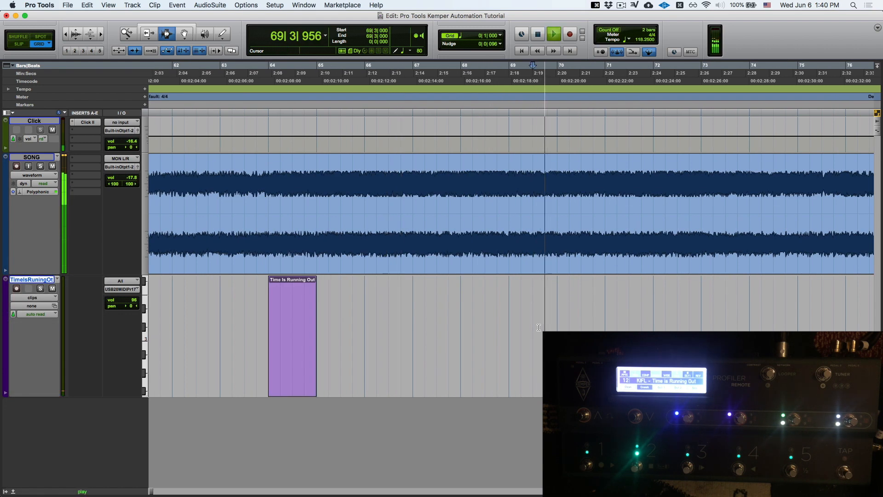
{"action": "left_click", "coordinate": [538, 327]}
{"action": "scroll", "coordinate": [539, 327], "scroll_direction": "right", "scroll_amount": 5}
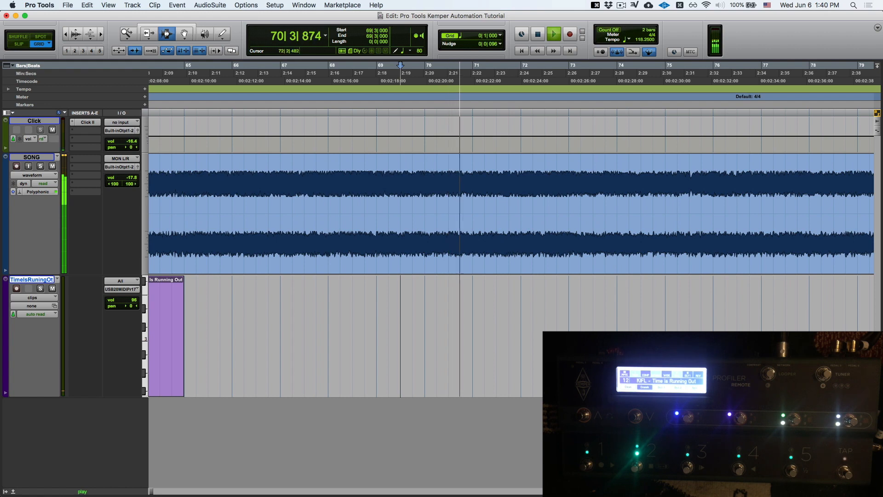
{"action": "key", "text": "space"}
{"action": "left_click", "coordinate": [599, 330]}
{"action": "key", "text": "space"}
{"action": "scroll", "coordinate": [599, 330], "scroll_direction": "right", "scroll_amount": 10}
{"action": "key", "text": "space"}
{"action": "left_click", "coordinate": [599, 330]}
{"action": "key", "text": "space"}
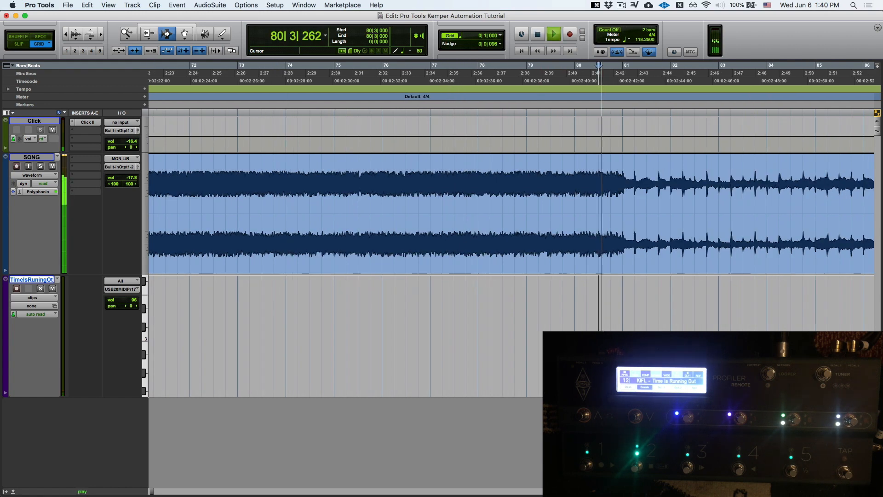
Stop playback with the cursor at 81|1|000 and add a control change 50 event with value 64 there using the Slot 1 macro
{"action": "scroll", "coordinate": [599, 330], "scroll_direction": "right", "scroll_amount": 10}
{"action": "left_click", "coordinate": [292, 320]}
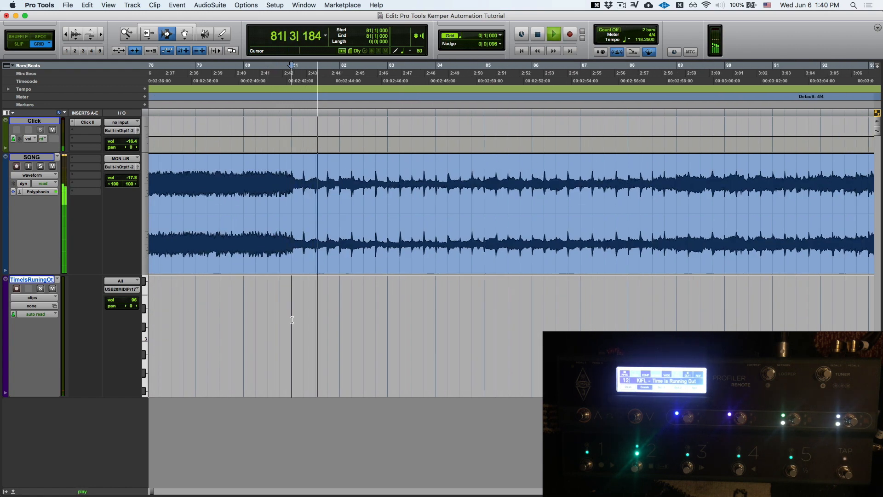
{"action": "key", "text": "space"}
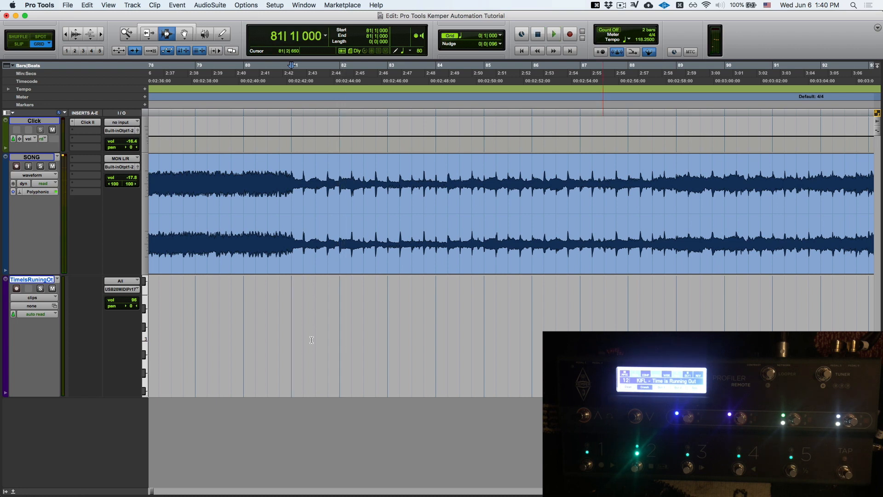
{"action": "key", "text": "ctrl+super+1"}
{"action": "key", "text": "alt+equal"}
{"action": "key", "text": "super+grave"}
{"action": "key", "text": "super+l"}
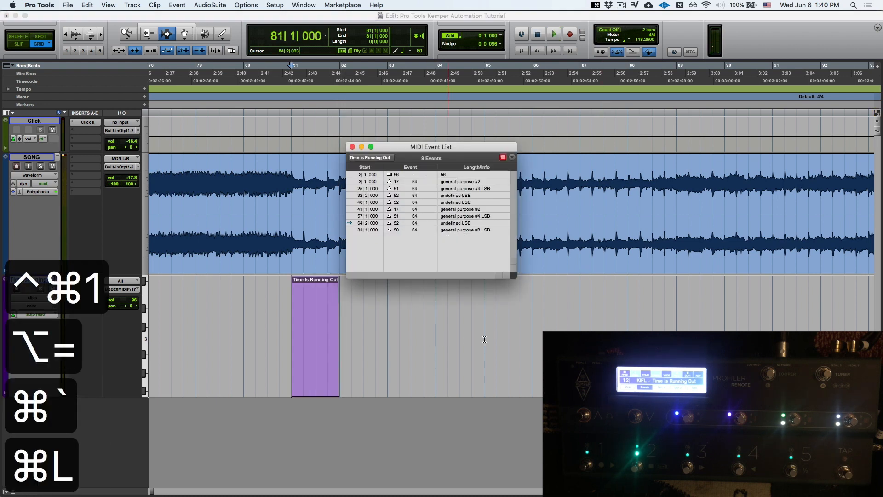
{"action": "key", "text": "alt+equal"}
Play the song from 89|1|000 and 93|1|000, and add a control change 51 event with value 64 at 93|1|000 using the Slot 2 macro
{"action": "key", "text": "space"}
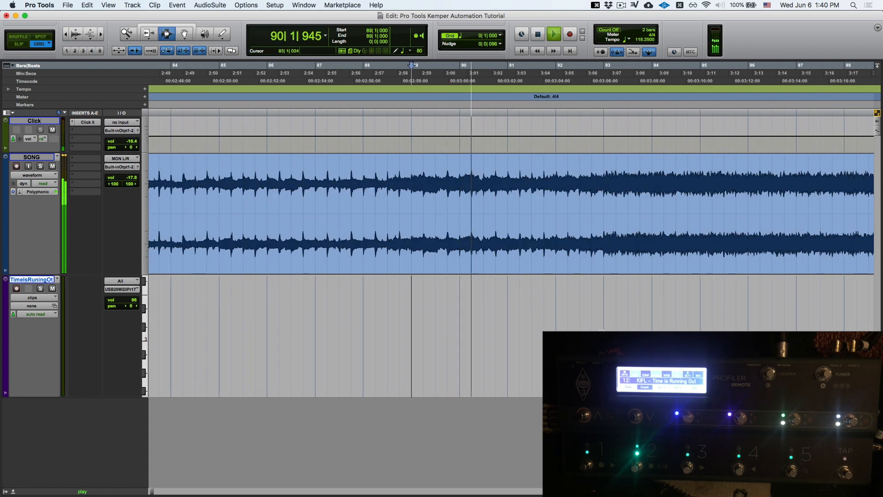
{"action": "left_click", "coordinate": [465, 329]}
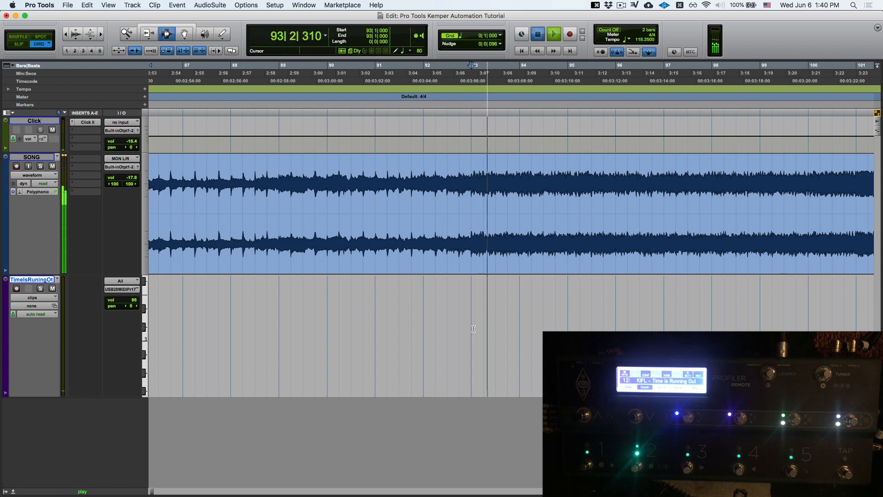
{"action": "key", "text": "ctrl+super+2"}
{"action": "key", "text": "alt+equal"}
{"action": "key", "text": "super+grave"}
{"action": "key", "text": "super+l"}
Play from 96|1|000 and 100|2|000, and add a control change 52 event with value 64 at 100|2|000 using the Slot 3 macro
{"action": "left_click", "coordinate": [617, 327]}
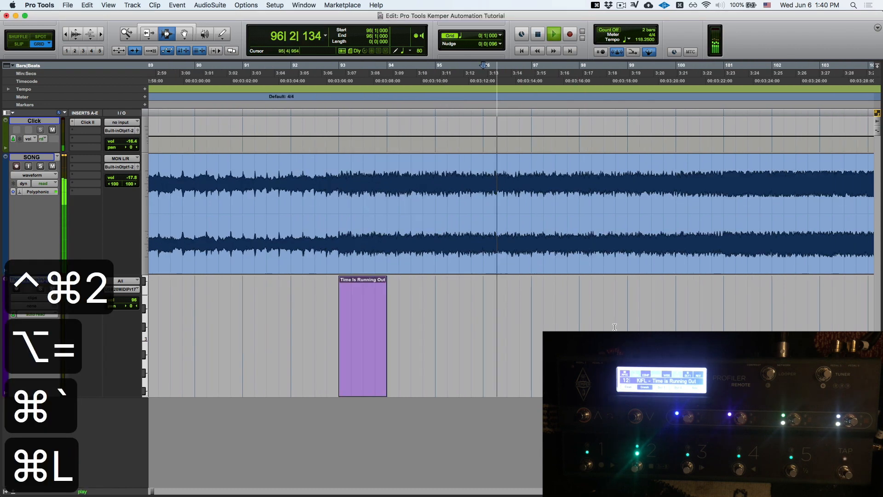
{"action": "left_click", "coordinate": [556, 322]}
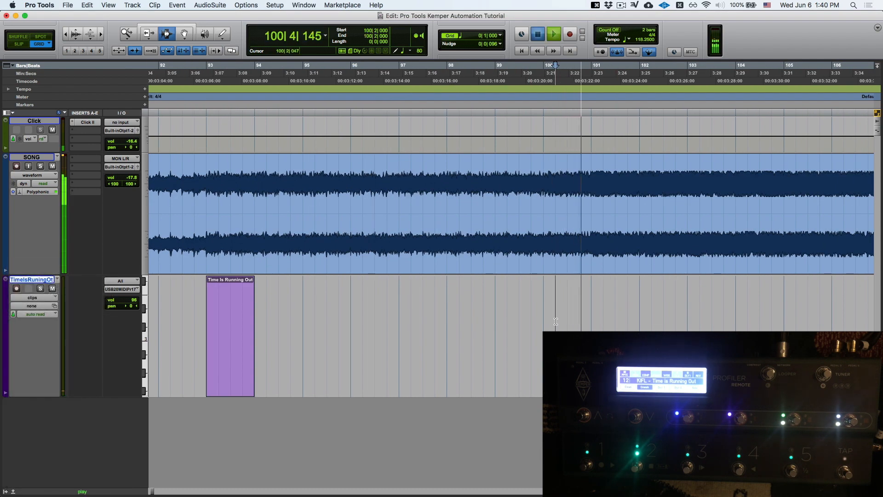
{"action": "key", "text": "space"}
{"action": "key", "text": "ctrl+super+3"}
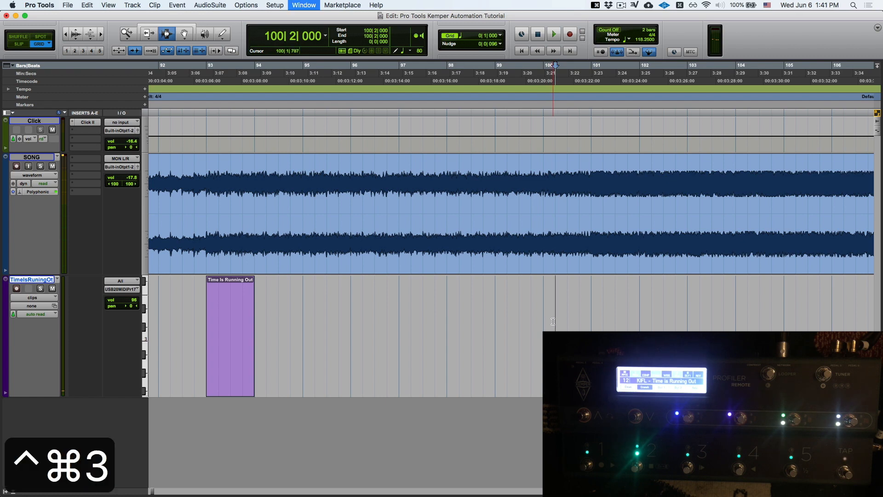
{"action": "key", "text": "alt+equal"}
{"action": "key", "text": "super+grave"}
{"action": "key", "text": "super+l"}
Play the song's ending from 117|1|000 and 116|1|000 to locate the last slot change
{"action": "left_click", "coordinate": [595, 327]}
{"action": "key", "text": "space"}
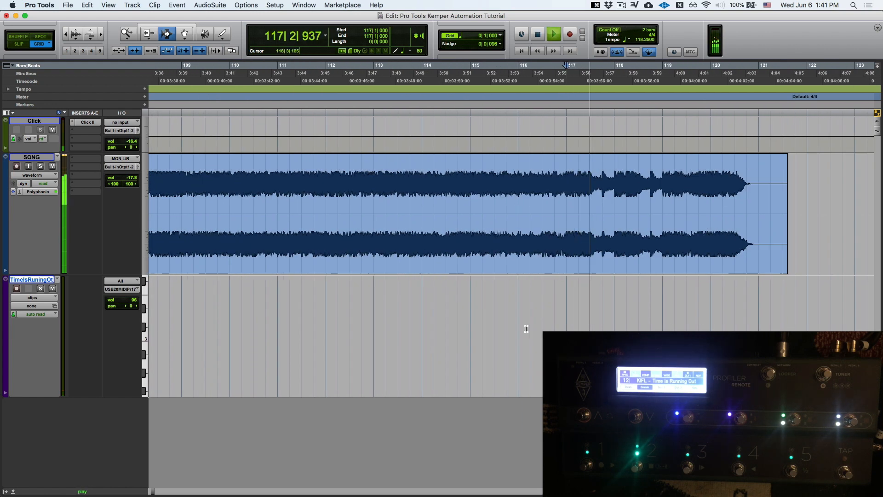
{"action": "left_click", "coordinate": [527, 329]}
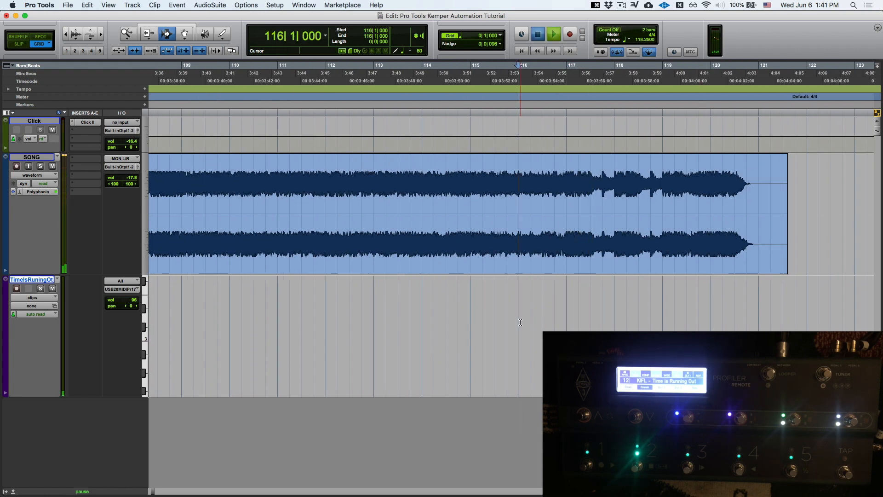
{"action": "key", "text": "space"}
Add a control change 52 event with value 64 at 116|4|000 using the Slot 3 macro
{"action": "left_click", "coordinate": [557, 307]}
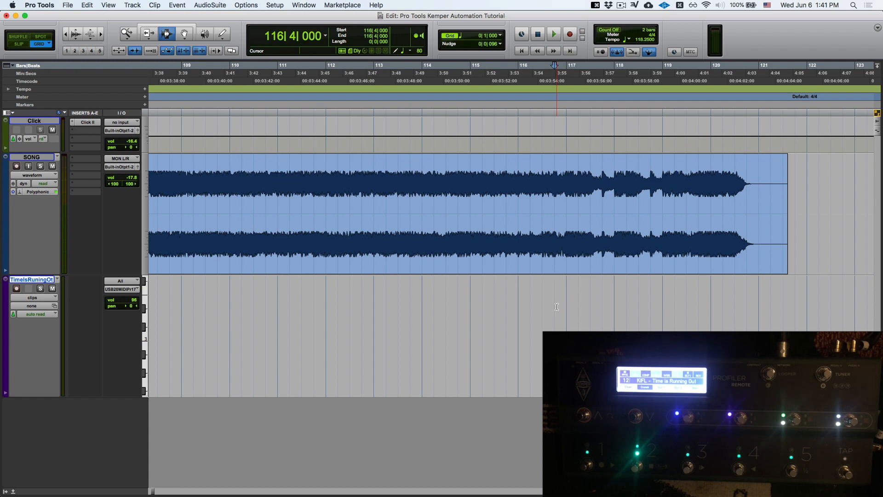
{"action": "key", "text": "ctrl+super+3"}
{"action": "key", "text": "alt+equal"}
{"action": "key", "text": "super+grave"}
{"action": "key", "text": "super+l"}
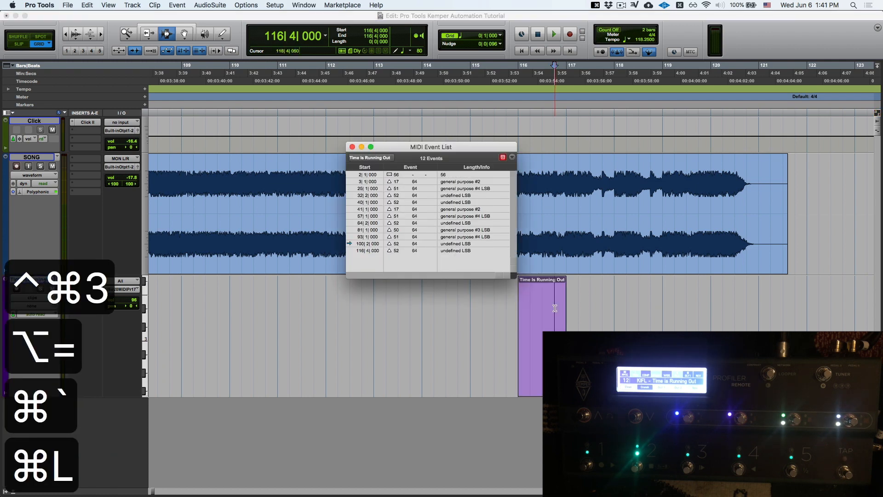
Add a control change 26 event with value 64 at 117|1|000 using the controller event macro
{"action": "left_click", "coordinate": [573, 306]}
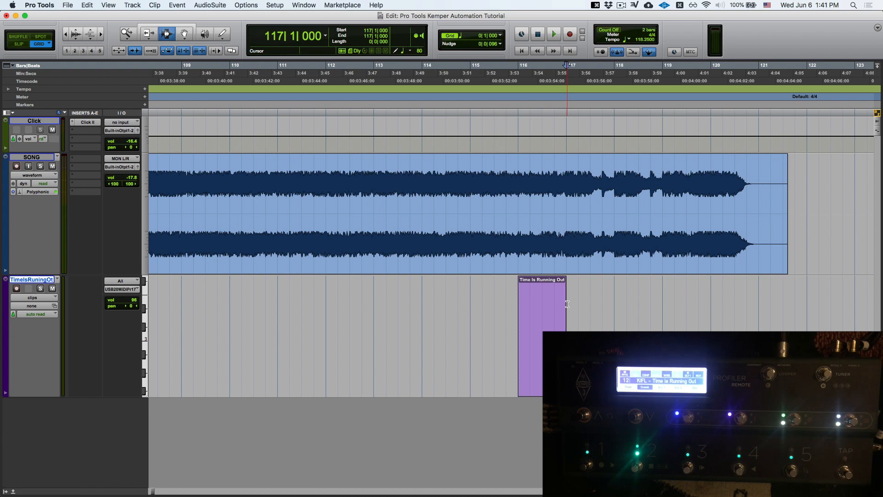
{"action": "key", "text": "ctrl+super+c"}
{"action": "key", "text": "alt+equal"}
{"action": "key", "text": "super+grave"}
{"action": "key", "text": "super+l"}
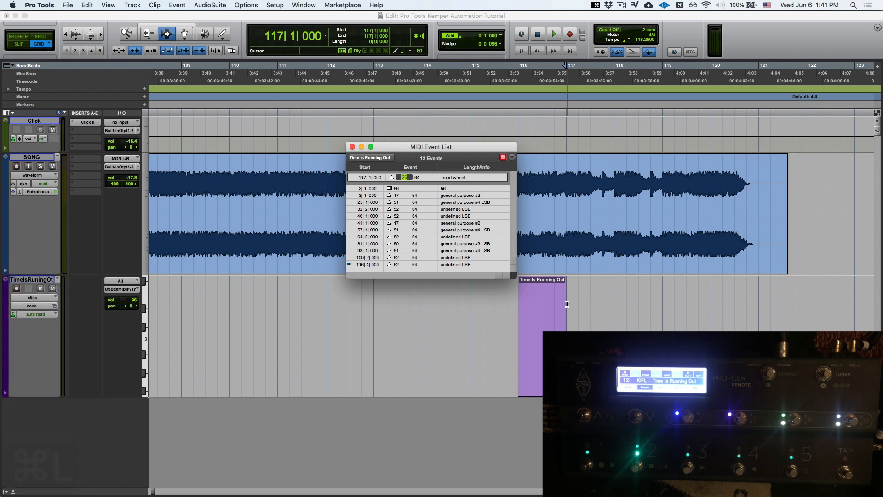
{"action": "key", "text": "Return"}
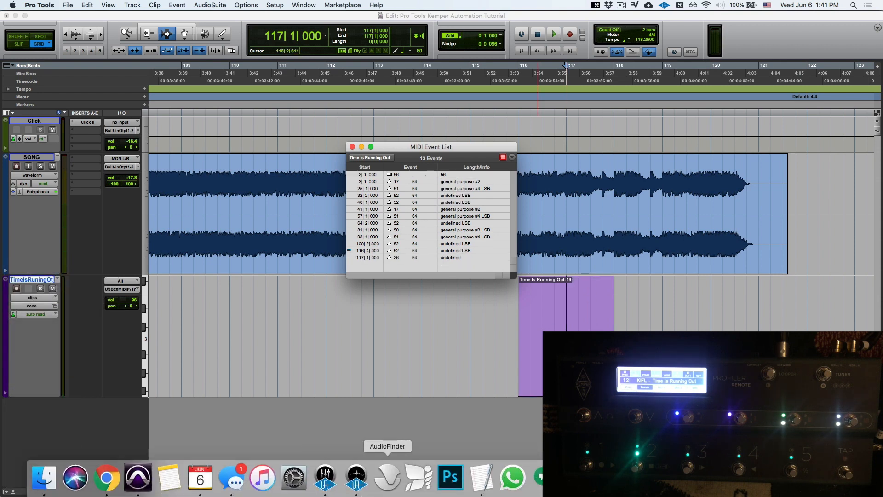
Look up the #26 Delay entry in the Midi Automation Guide in TextEdit and return to Pro Tools
{"action": "left_click", "coordinate": [481, 485]}
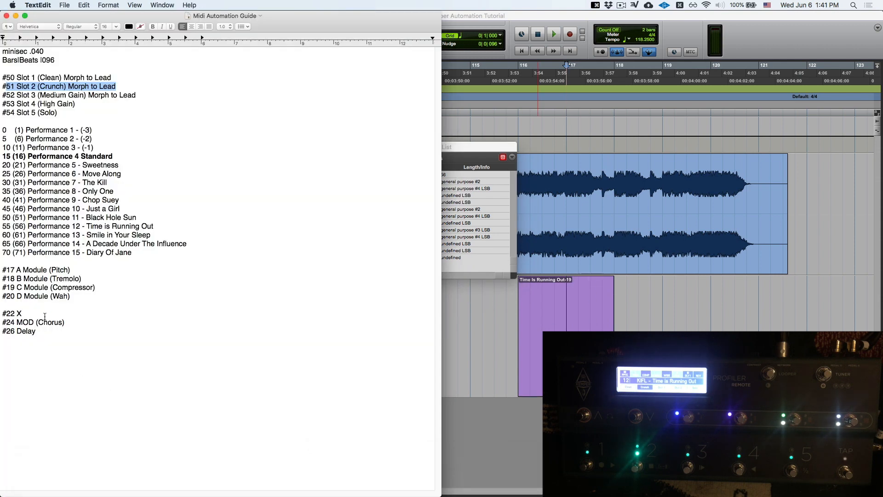
{"action": "left_click_drag", "start_coordinate": [51, 331], "coordinate": [2, 331]}
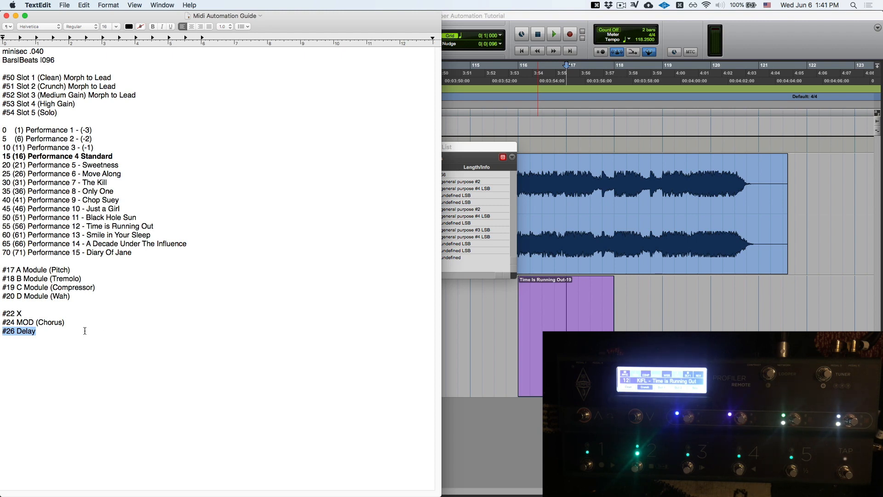
{"action": "left_click", "coordinate": [780, 42]}
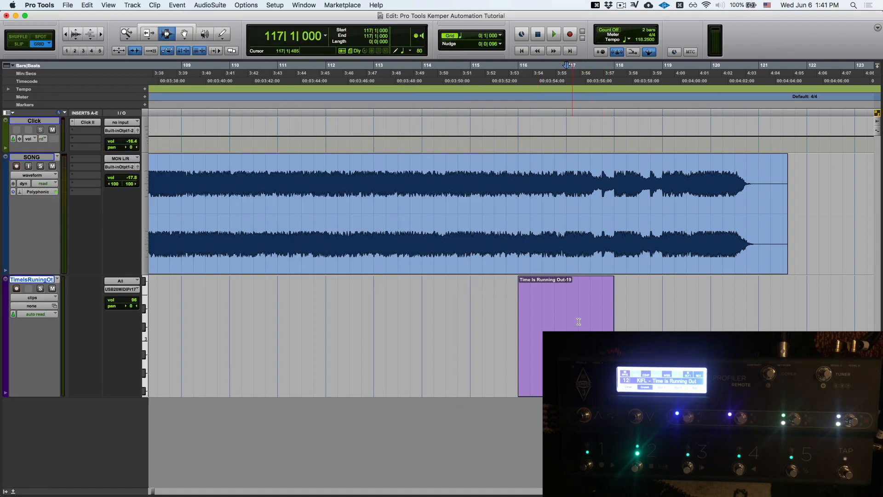
Play the ending from 118|4|000 and add a control change 26 event with value 0 at 120|1|000 using the controller event macro
{"action": "left_click", "coordinate": [656, 309]}
{"action": "key", "text": "space"}
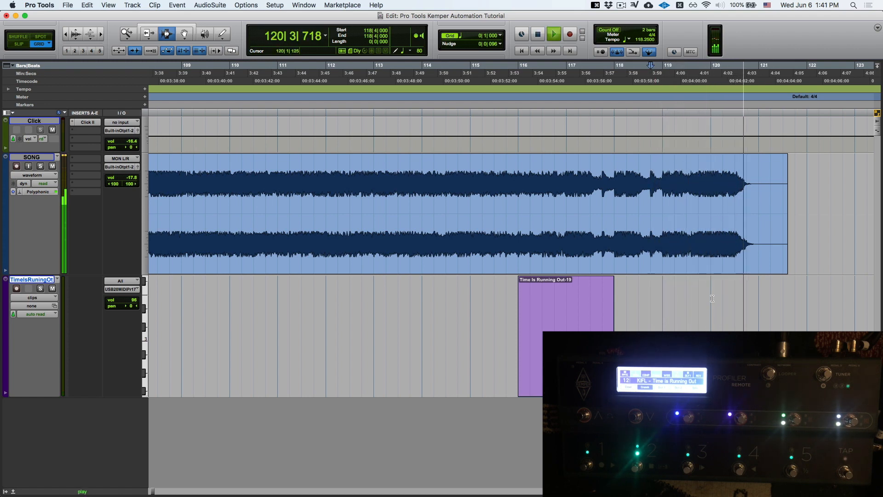
{"action": "key", "text": "space"}
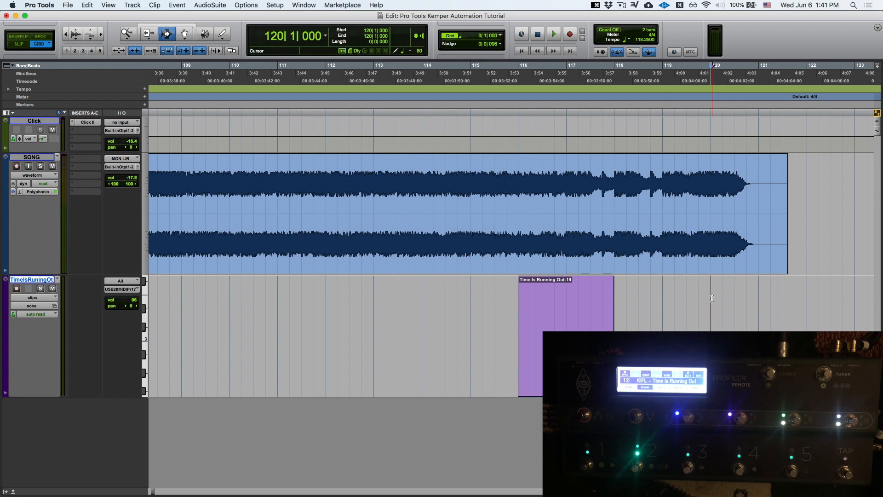
{"action": "key", "text": "alt+equal"}
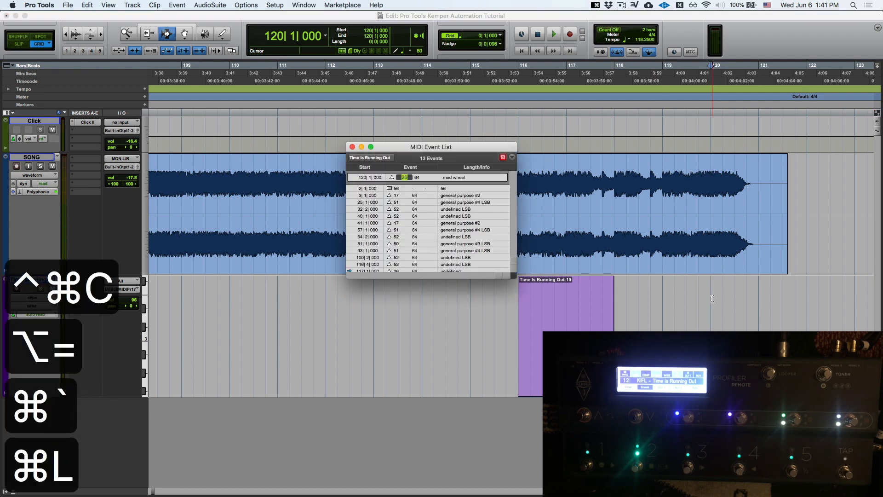
{"action": "left_click", "coordinate": [418, 179]}
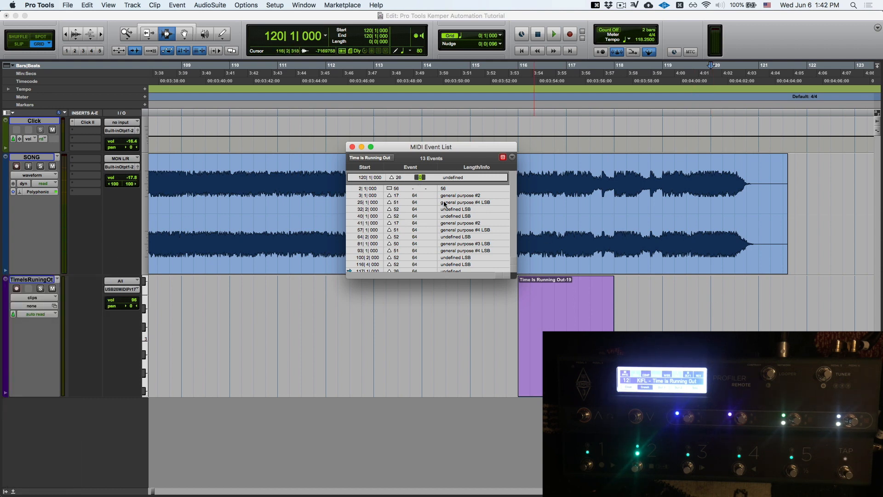
{"action": "key", "text": "Return"}
Play the ending from 117|3|000 past bar 120 to check the delay change on the Kemper
{"action": "left_click_drag", "start_coordinate": [603, 310], "coordinate": [594, 309]}
{"action": "left_click", "coordinate": [594, 309]}
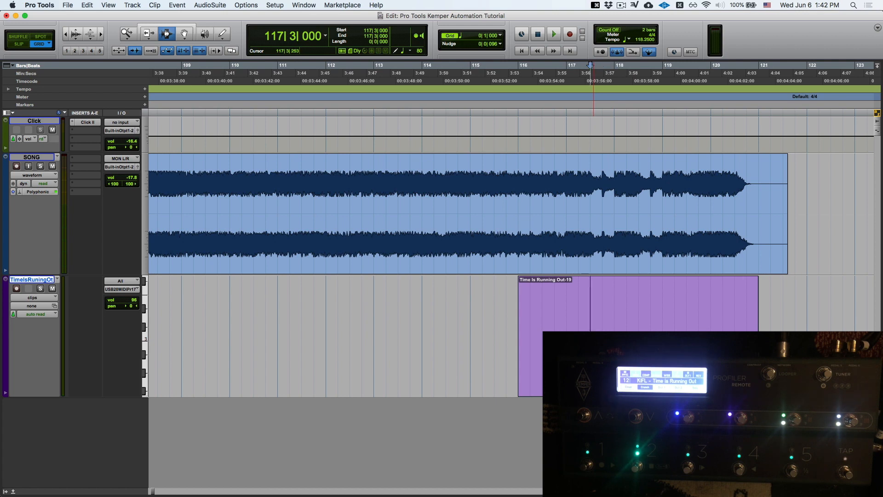
{"action": "key", "text": "space"}
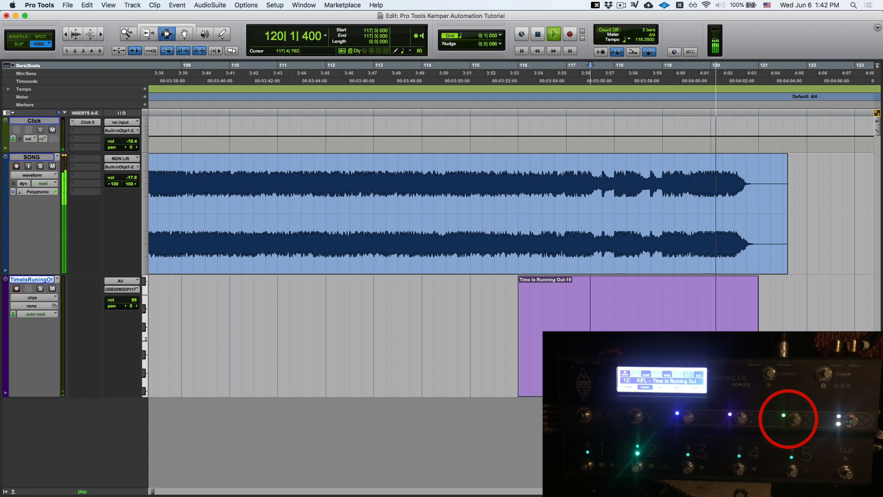
{"action": "key", "text": "space"}
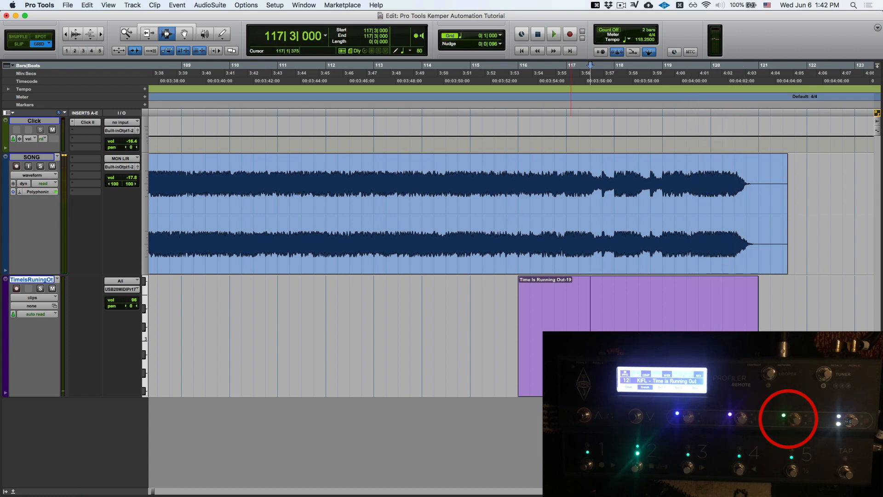
Show the whole song in the timeline, return to its start and save the session
{"action": "key", "text": "super+["}
{"action": "key", "text": "super+["}
{"action": "key", "text": "super+["}
{"action": "key", "text": "Return"}
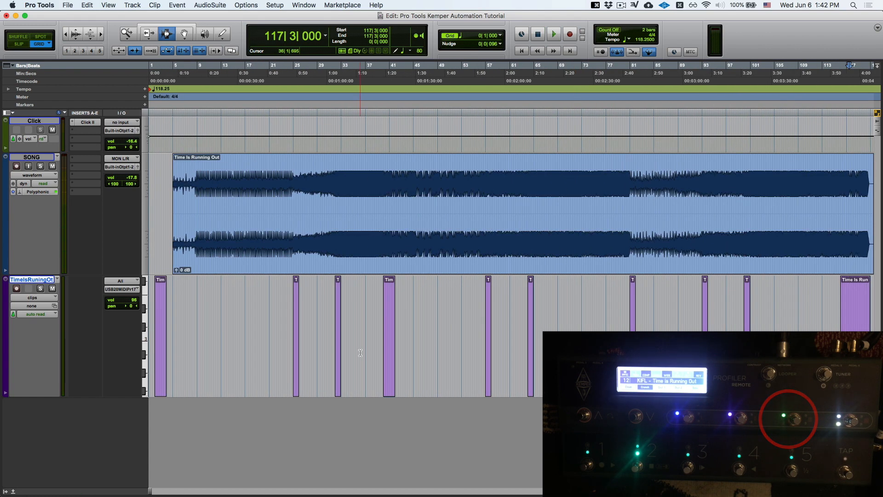
{"action": "key", "text": "super+s"}
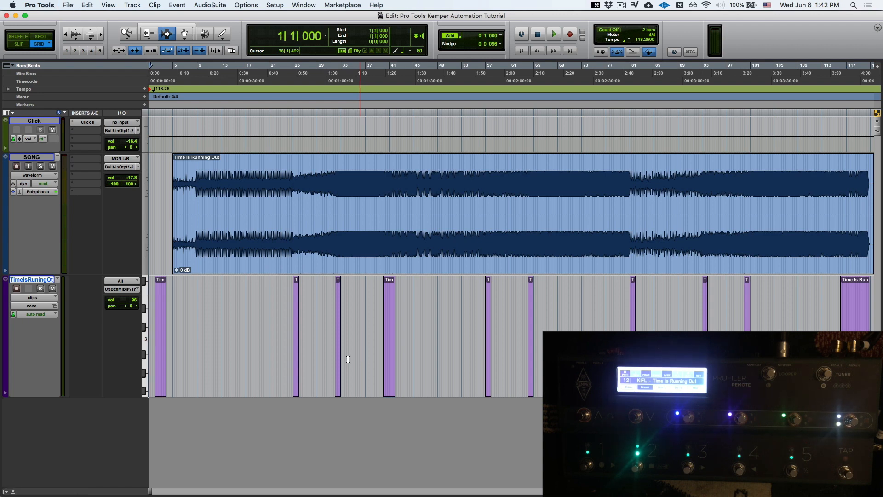
Switch to Slip mode with the Smart Tool and try extending the first MIDI clip's start back to about 1|4|305
{"action": "key", "text": "t"}
{"action": "key", "text": "t"}
{"action": "key", "text": "t"}
{"action": "key", "text": "alt+2"}
{"action": "key", "text": "super+7"}
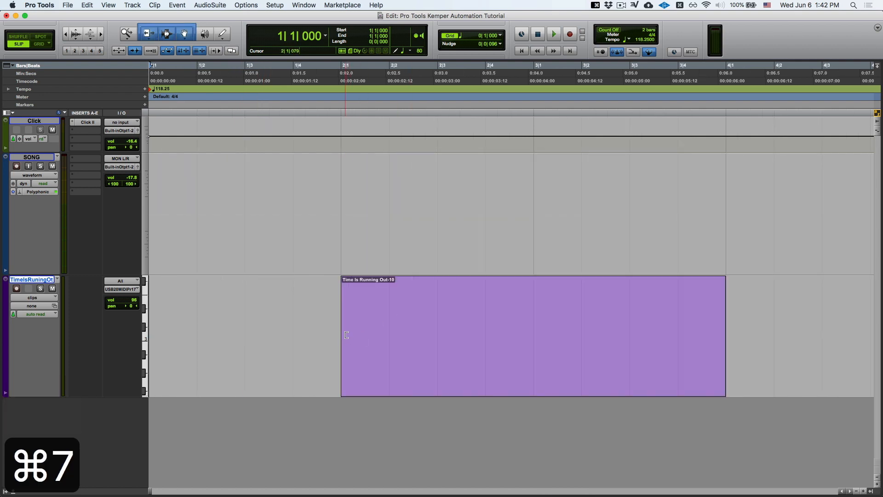
{"action": "left_click_drag", "start_coordinate": [346, 336], "coordinate": [310, 339]}
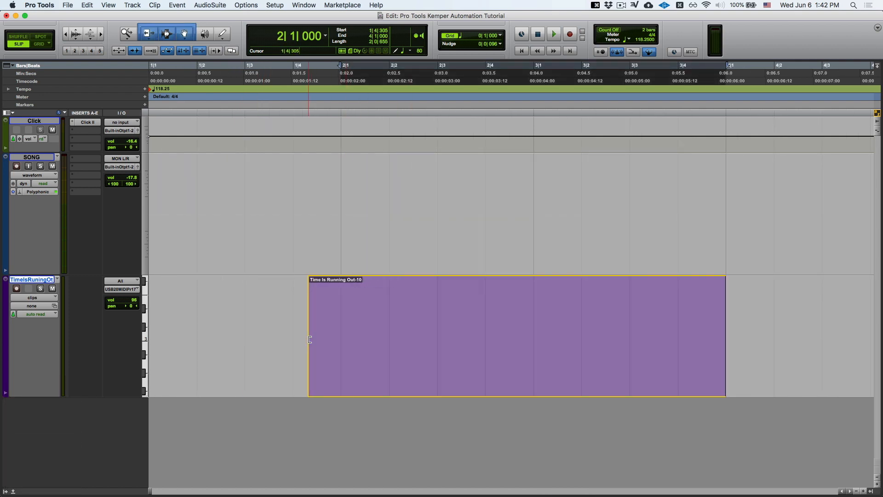
{"action": "key", "text": "super+z"}
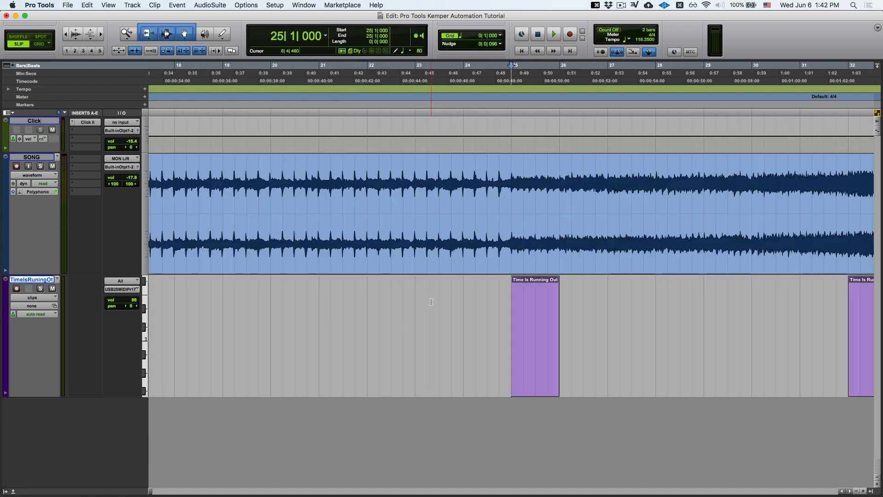
Extend the start of the MIDI clip at bar 25 back to about 24|4|467 and the start of the bar 32 clip slightly earlier
{"action": "left_click_drag", "start_coordinate": [512, 328], "coordinate": [506, 328]}
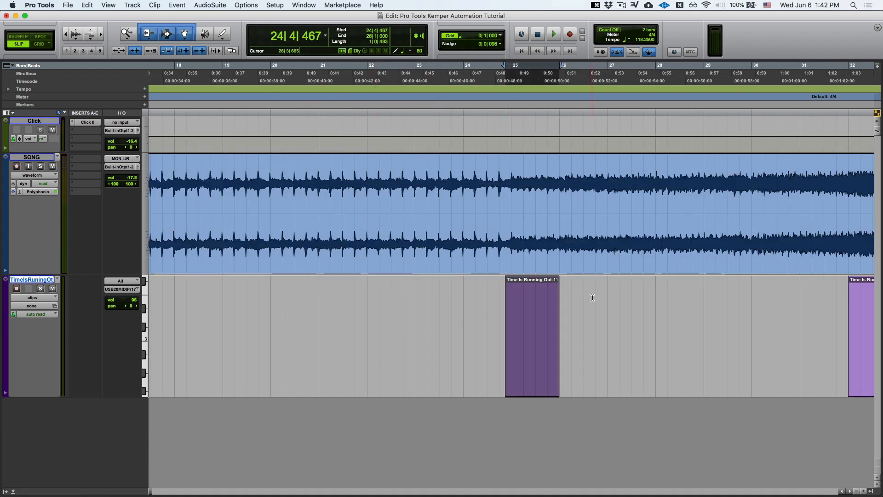
{"action": "key", "text": "Tab"}
{"action": "scroll", "coordinate": [693, 328], "scroll_direction": "right", "scroll_amount": 5}
{"action": "left_click_drag", "start_coordinate": [650, 345], "coordinate": [643, 345]}
{"action": "left_click", "coordinate": [732, 304]}
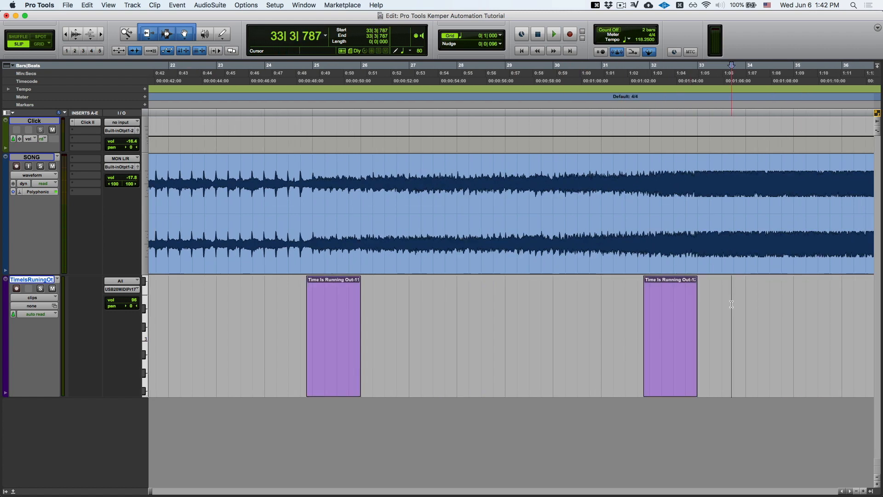
Extend the starts of the MIDI clips at bars 40 and 57 slightly earlier than their bar lines
{"action": "key", "text": "Tab"}
{"action": "mouse_move", "coordinate": [514, 349]}
{"action": "left_mouse_down"}
{"action": "mouse_move", "coordinate": [496, 349]}
{"action": "mouse_move", "coordinate": [503, 344]}
{"action": "left_mouse_up"}
{"action": "left_click", "coordinate": [615, 310]}
{"action": "key", "text": "Tab"}
Extend the starts of the MIDI clips at bars 64 and 81 slightly earlier
{"action": "left_click", "coordinate": [602, 308]}
{"action": "key", "text": "Tab"}
{"action": "scroll", "coordinate": [658, 319], "scroll_direction": "right", "scroll_amount": 3}
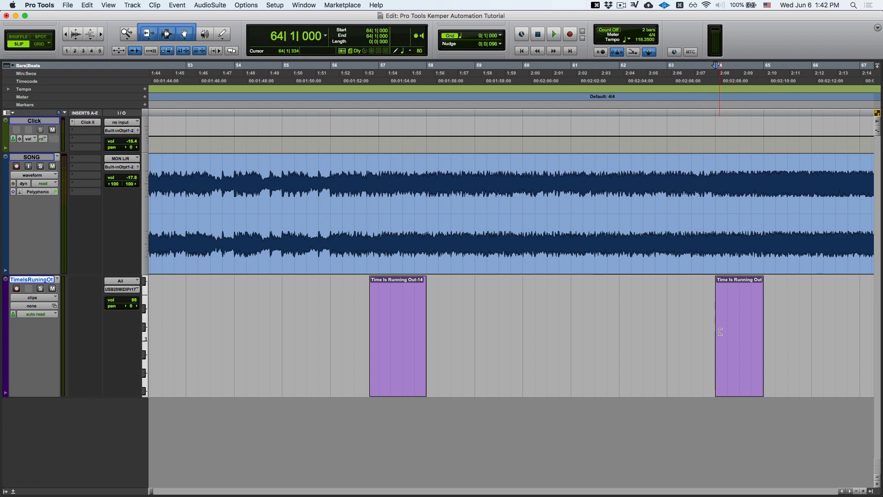
{"action": "left_click_drag", "start_coordinate": [716, 332], "coordinate": [708, 331]}
{"action": "left_click", "coordinate": [797, 294]}
{"action": "key", "text": "Tab"}
{"action": "left_click_drag", "start_coordinate": [514, 348], "coordinate": [499, 335]}
Extend the starts of the MIDI clips at bars 93 and 100 slightly earlier
{"action": "left_click", "coordinate": [597, 319]}
{"action": "key", "text": "Tab"}
{"action": "left_click", "coordinate": [598, 334]}
{"action": "key", "text": "Tab"}
{"action": "scroll", "coordinate": [594, 332], "scroll_direction": "right", "scroll_amount": 5}
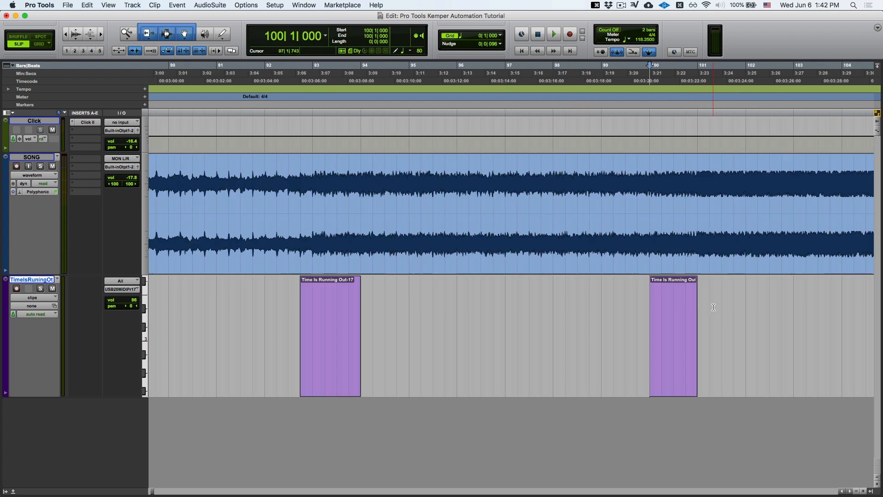
{"action": "left_click_drag", "start_coordinate": [587, 333], "coordinate": [575, 332]}
Extend the start of the last MIDI clip at bar 116 back to about 115|3|371 and return to the full-song view
{"action": "left_click", "coordinate": [660, 291]}
{"action": "key", "text": "Tab"}
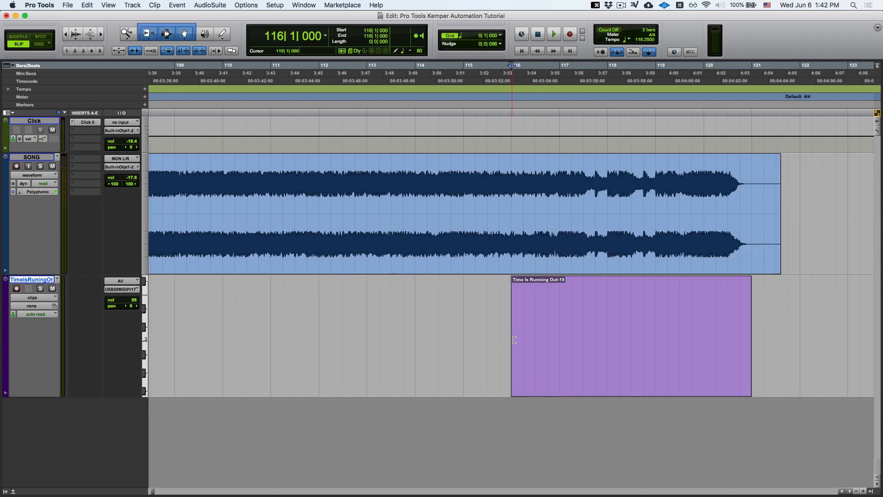
{"action": "left_click_drag", "start_coordinate": [513, 343], "coordinate": [492, 347]}
{"action": "key", "text": "r"}
{"action": "key", "text": "r"}
{"action": "key", "text": "r"}
{"action": "scroll", "coordinate": [492, 348], "scroll_direction": "left", "scroll_amount": 10}
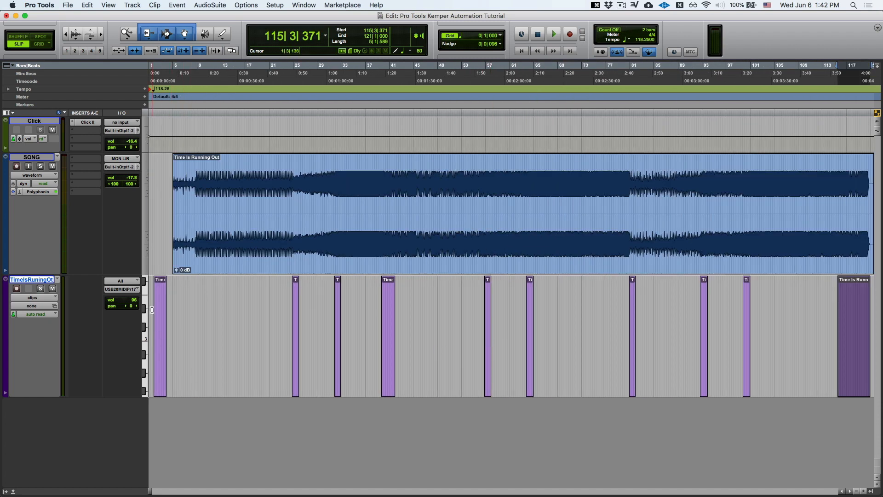
Select all MIDI clips on the track, from the first clip's start at 1|4|305 to just past the song's end
{"action": "left_click", "coordinate": [151, 310]}
{"action": "key", "text": "Tab"}
{"action": "key", "text": "r"}
{"action": "key", "text": "r"}
{"action": "left_click", "coordinate": [332, 308], "text": "shift"}
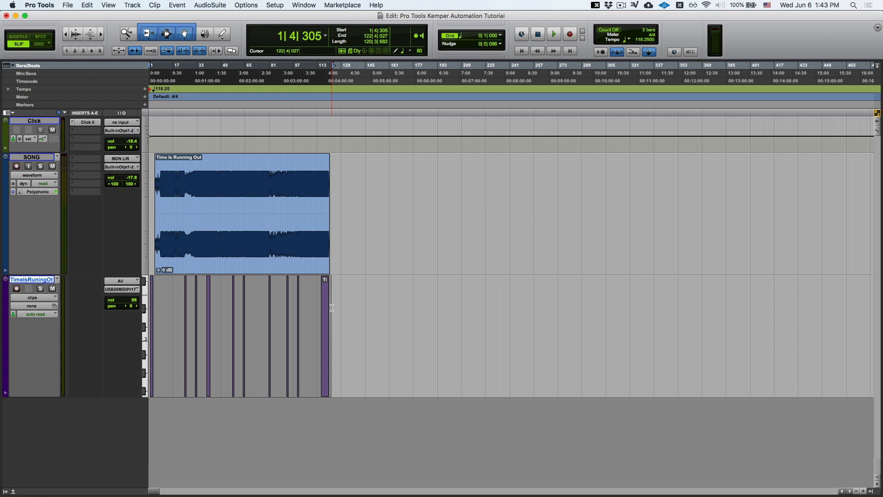
Examine which ports MIDI Beat Clock is enabled for and cancel the dialog
{"action": "left_click", "coordinate": [275, 5]}
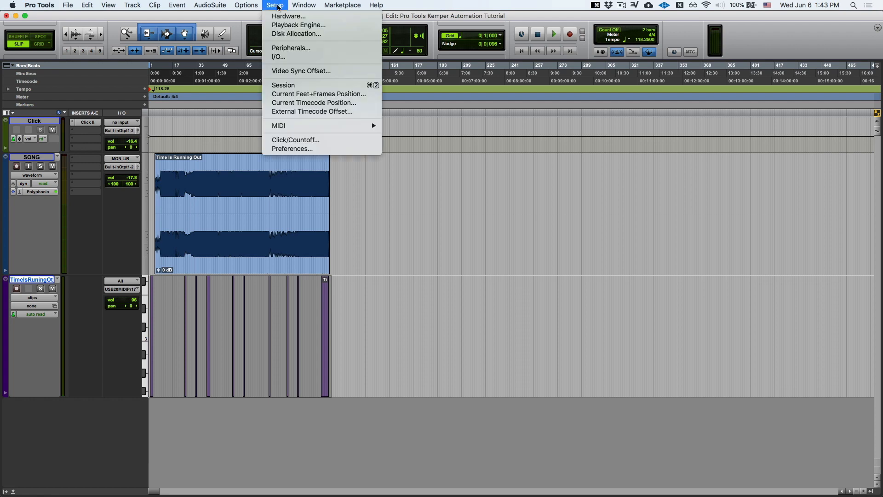
{"action": "mouse_move", "coordinate": [361, 124]}
{"action": "left_click", "coordinate": [412, 134]}
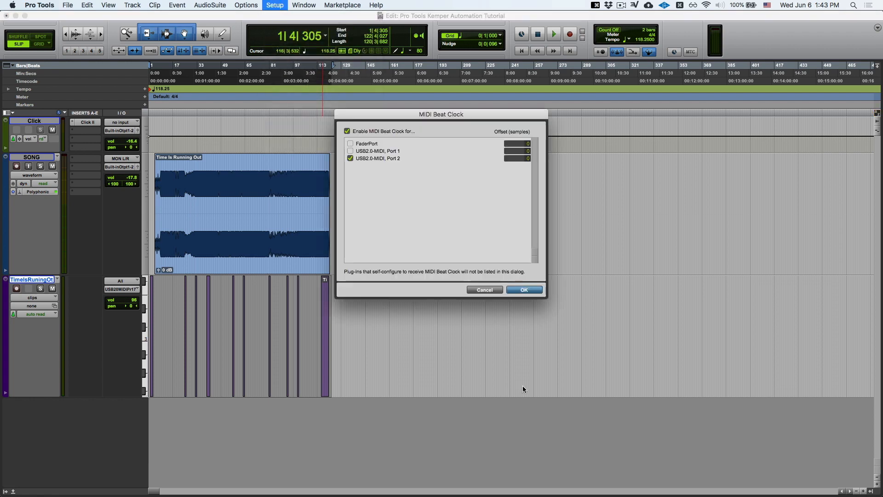
{"action": "left_click", "coordinate": [495, 290]}
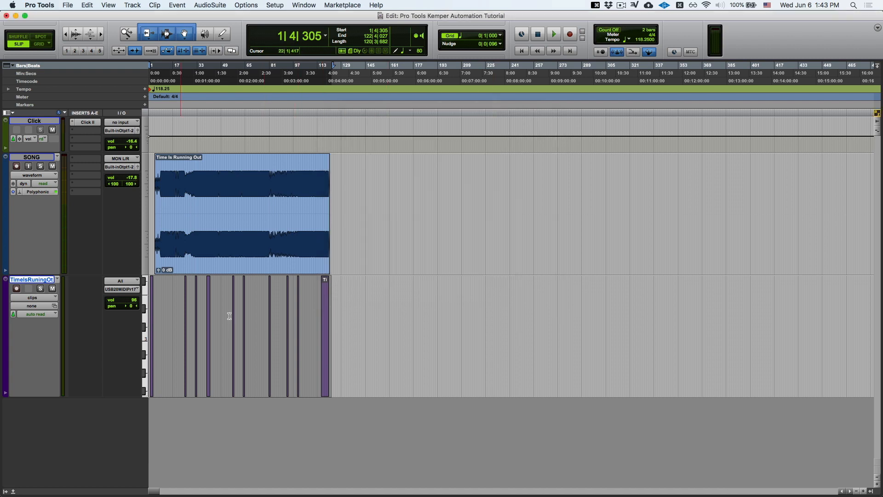
Select all the MIDI clips, try nudging them 0|0|096 earlier with the MIDI Event List open, and undo the nudge
{"action": "key", "text": "super+bracketright"}
{"action": "key", "text": "super+bracketright"}
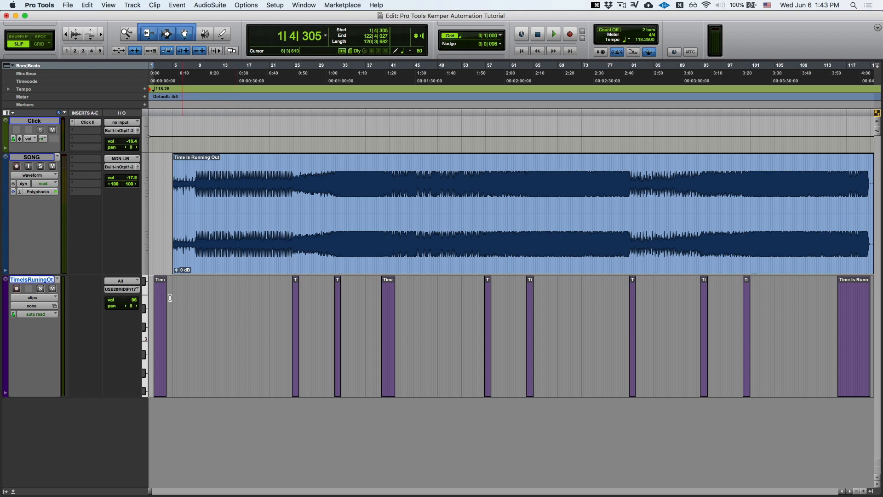
{"action": "left_click", "coordinate": [152, 294]}
{"action": "key", "text": "super+bracketleft"}
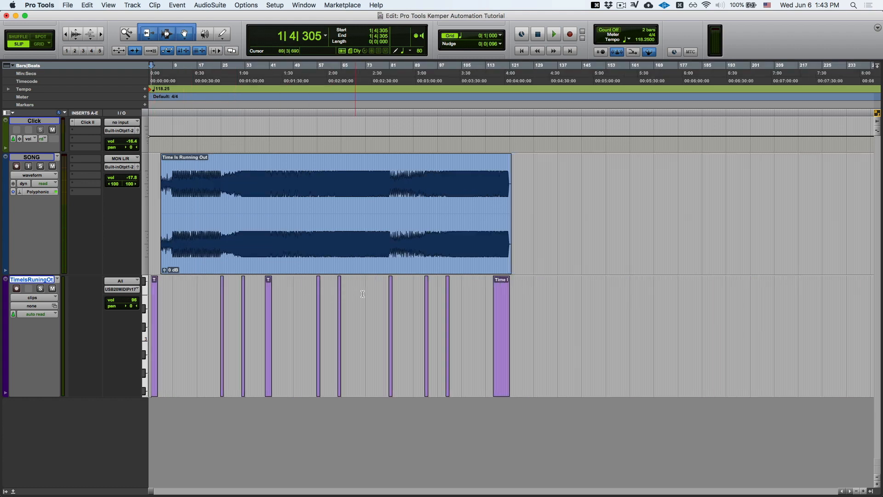
{"action": "left_click", "coordinate": [517, 310], "text": "shift"}
{"action": "key", "text": "super+bracketright"}
{"action": "key", "text": "super+bracketright"}
{"action": "key", "text": "super+bracketright"}
{"action": "key", "text": "super+bracketright"}
{"action": "key", "text": "super+bracketright"}
{"action": "key", "text": "super+bracketright"}
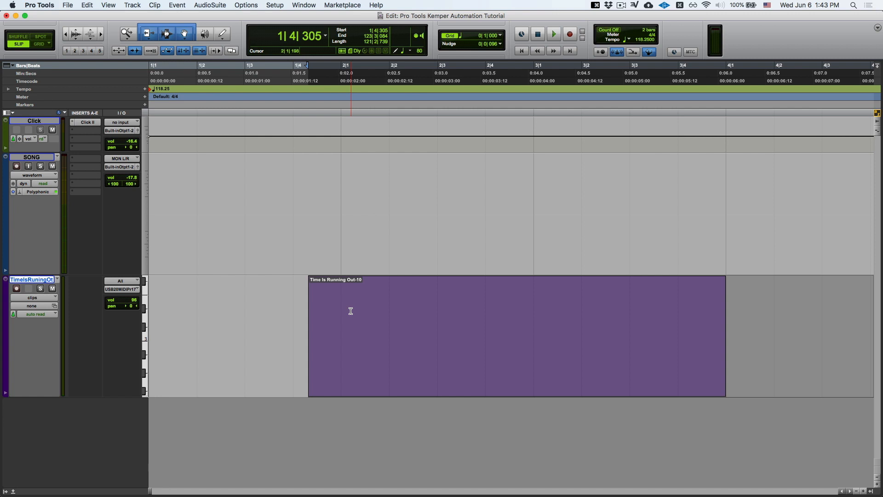
{"action": "key", "text": "alt+equal"}
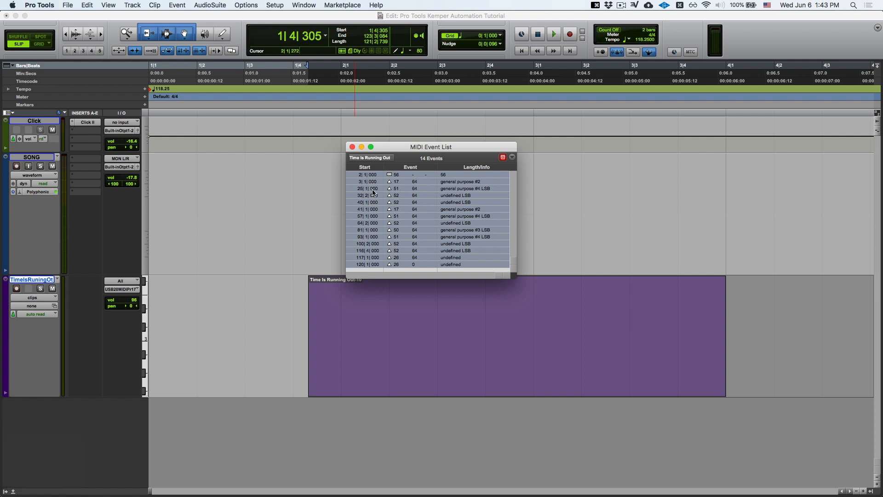
{"action": "key", "text": "minus"}
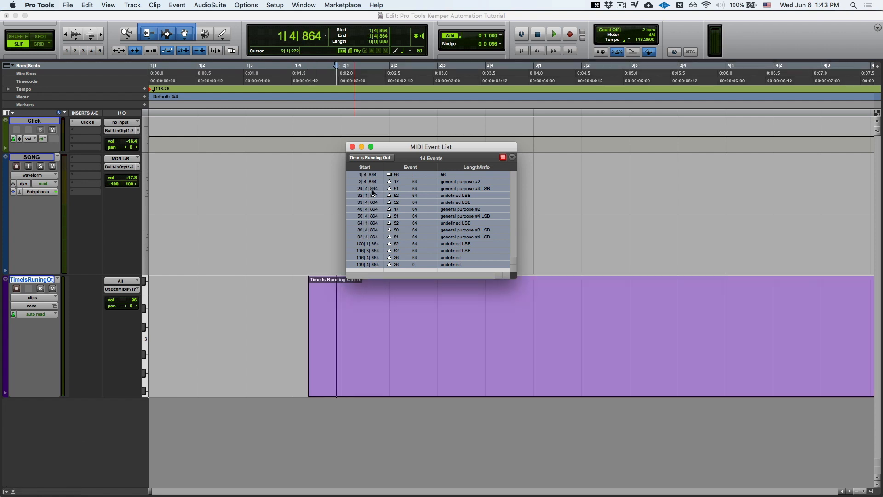
{"action": "key", "text": "super+z"}
{"action": "left_click", "coordinate": [281, 323]}
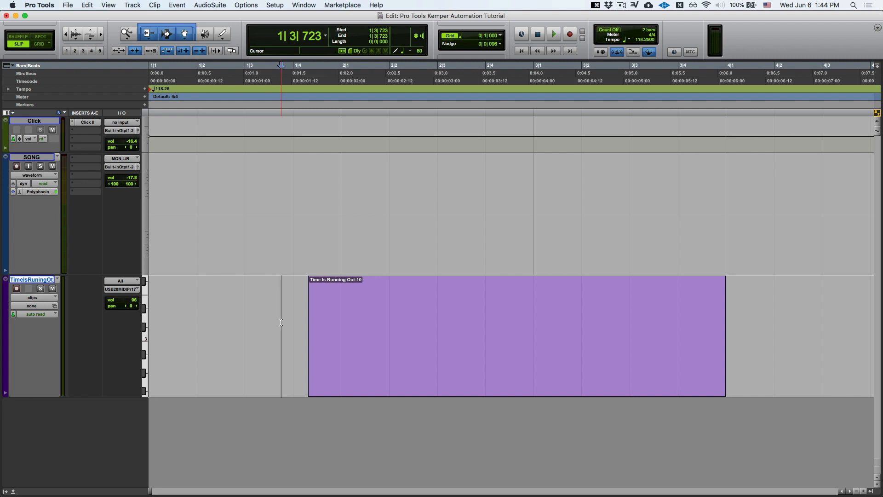
Select the MIDI track again from the first clip's start at 1|4|305 to about bar 122
{"action": "left_click", "coordinate": [276, 317]}
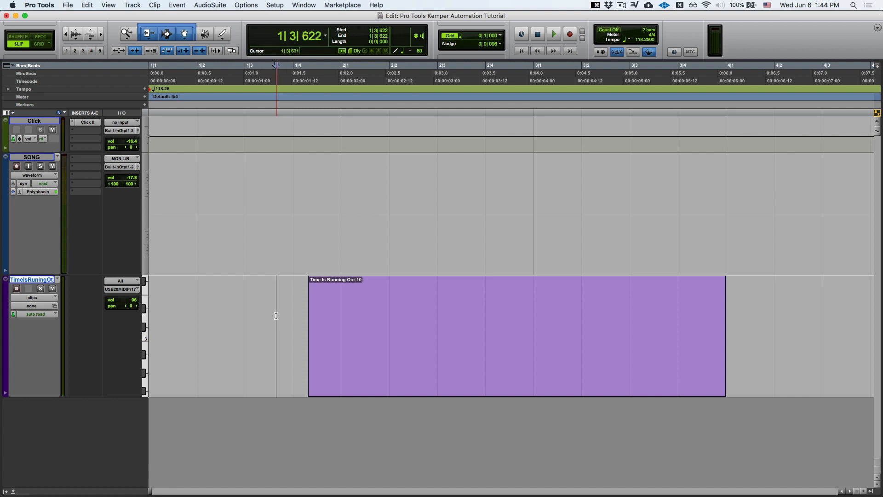
{"action": "key", "text": "Tab"}
{"action": "key", "text": "r"}
{"action": "key", "text": "r"}
{"action": "key", "text": "r"}
{"action": "key", "text": "r"}
{"action": "key", "text": "r"}
{"action": "key", "text": "r"}
{"action": "left_click", "coordinate": [513, 309], "text": "shift"}
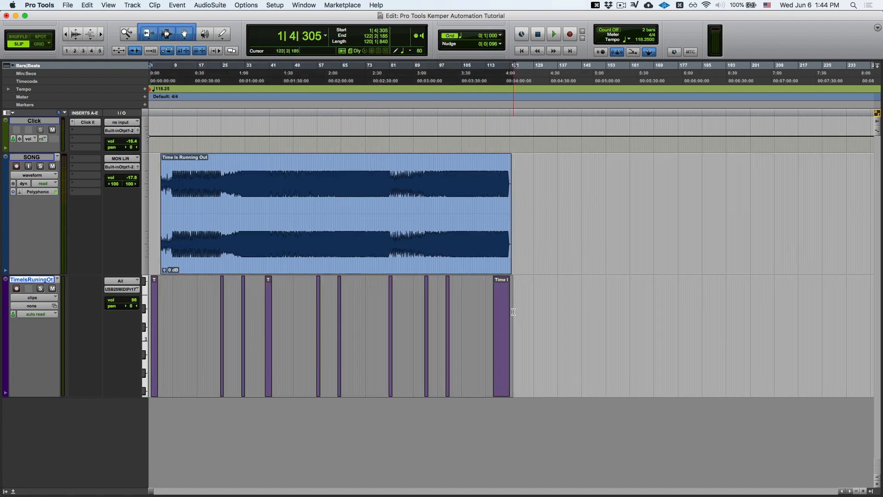
Switch to the Midi Automation Guide in TextEdit, highlight the 096 Bars|Beats nudge value, and return to Pro Tools
{"action": "key", "text": "super+Tab"}
{"action": "key", "text": "super+Tab"}
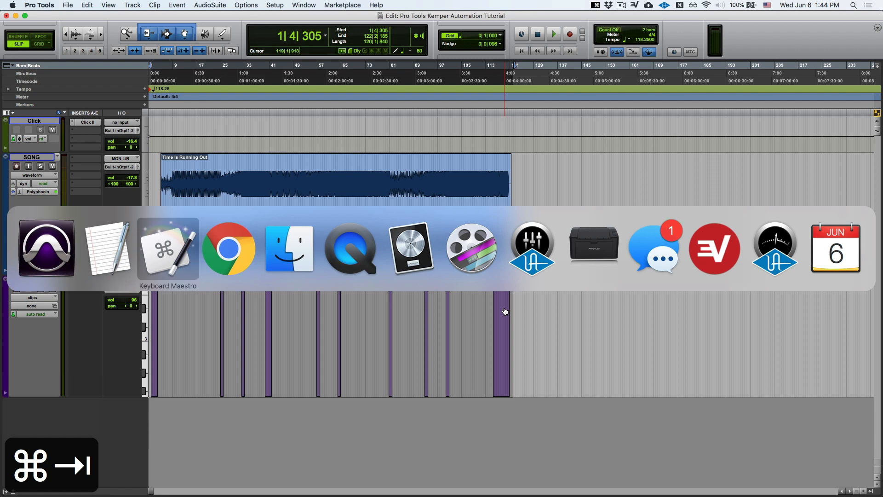
{"action": "key", "text": "shift+super+Tab"}
{"action": "mouse_move", "coordinate": [53, 61]}
{"action": "left_mouse_down"}
{"action": "mouse_move", "coordinate": [1, 51]}
{"action": "mouse_move", "coordinate": [54, 60]}
{"action": "left_mouse_up"}
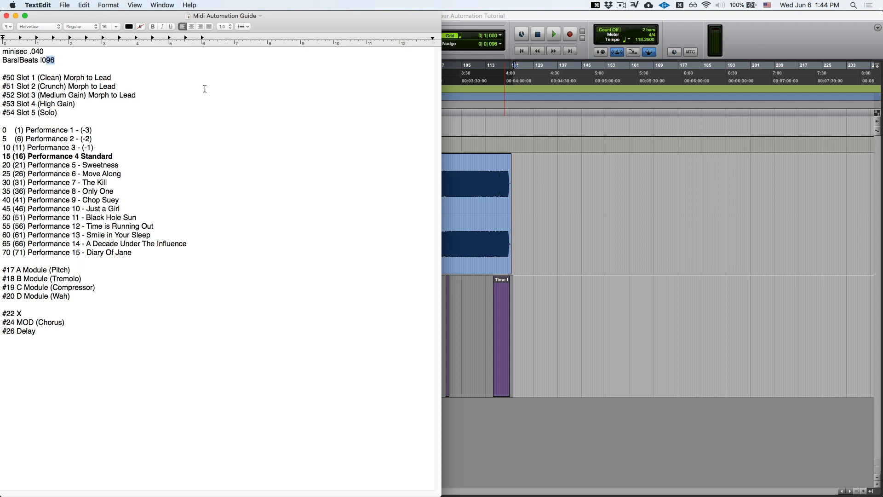
{"action": "left_click", "coordinate": [751, 40]}
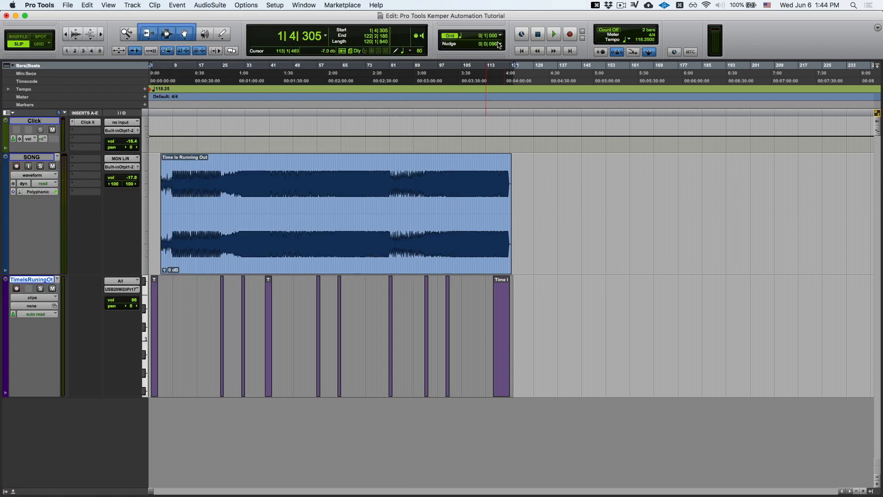
Select all MIDI clips from 1|4|305 to past the song's end and nudge them earlier by 0|0|096
{"action": "left_click", "coordinate": [358, 313]}
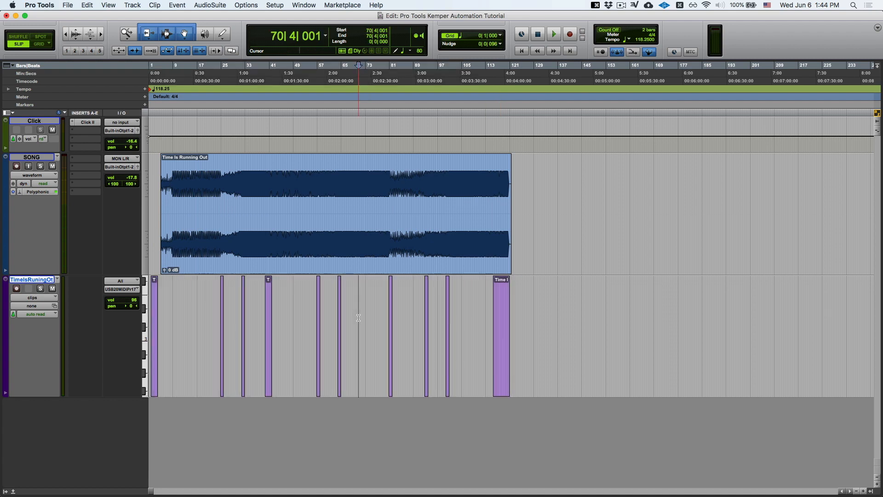
{"action": "key", "text": "super+bracketright"}
{"action": "key", "text": "Return"}
{"action": "left_click", "coordinate": [154, 318]}
{"action": "key", "text": "super+bracketleft"}
{"action": "key", "text": "super+bracketleft"}
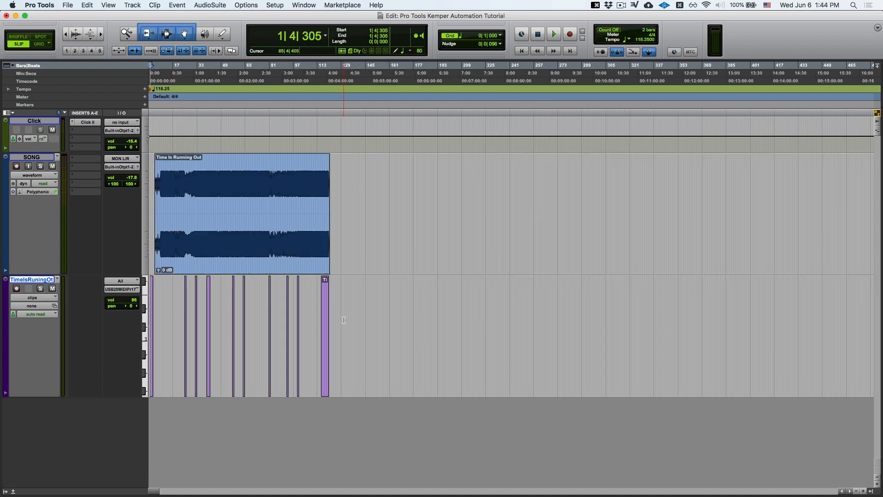
{"action": "left_click", "coordinate": [333, 319], "text": "shift"}
{"action": "key", "text": "super+bracketright"}
{"action": "key", "text": "super+bracketright"}
{"action": "key", "text": "super+bracketright"}
{"action": "key", "text": "super+bracketright"}
{"action": "key", "text": "super+bracketright"}
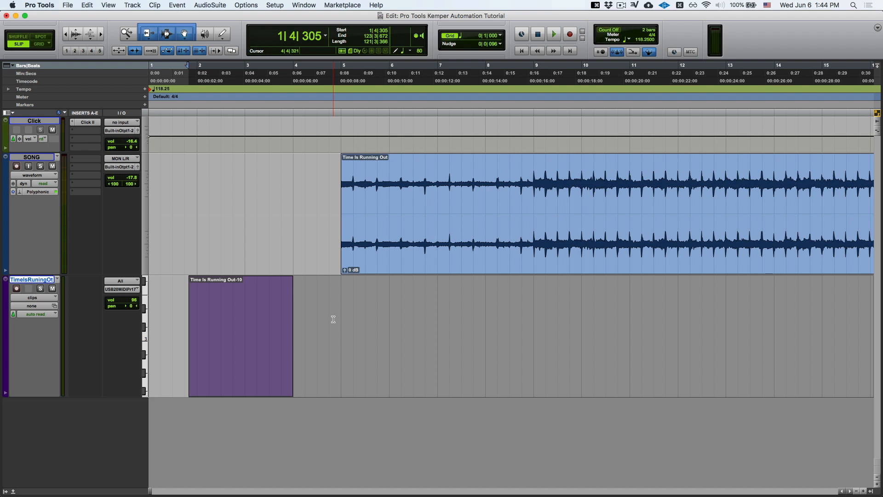
{"action": "key", "text": "minus"}
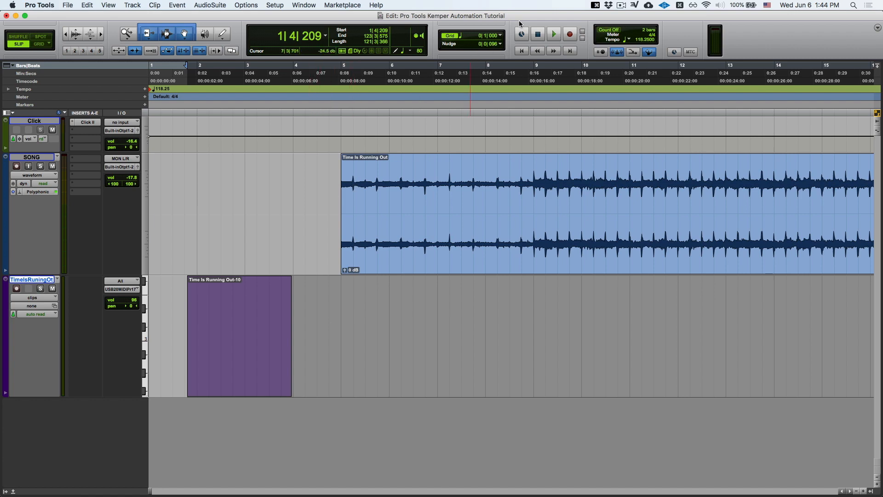
Return to the song's start at 1|1|000, switch to the Selector tool and save the session
{"action": "left_click", "coordinate": [163, 312]}
{"action": "key", "text": "r"}
{"action": "key", "text": "r"}
{"action": "key", "text": "r"}
{"action": "key", "text": "r"}
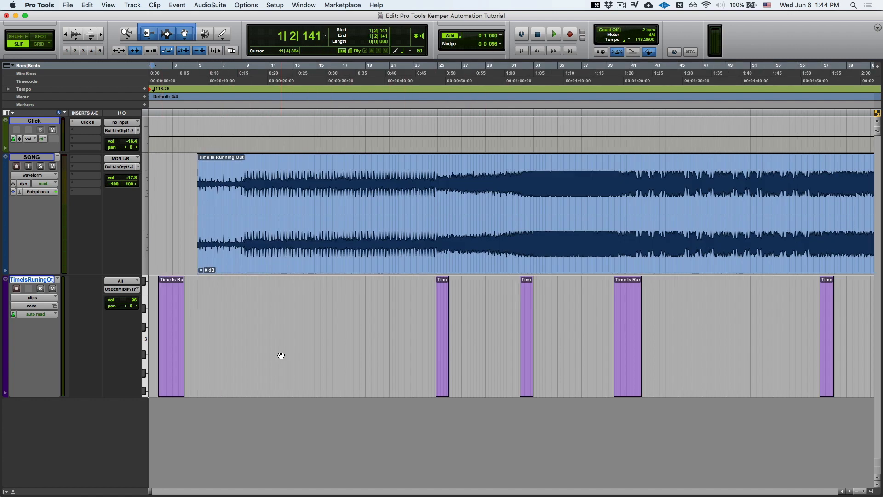
{"action": "key", "text": "Return"}
{"action": "key", "text": "super+3"}
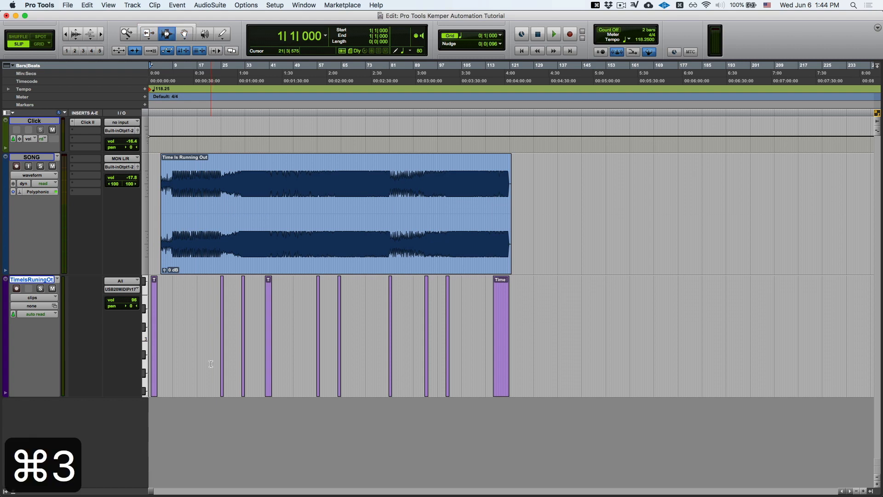
{"action": "key", "text": "super+s"}
Go to the first MIDI clip's start and review the nudged event positions in the MIDI Event List
{"action": "key", "text": "t"}
{"action": "key", "text": "t"}
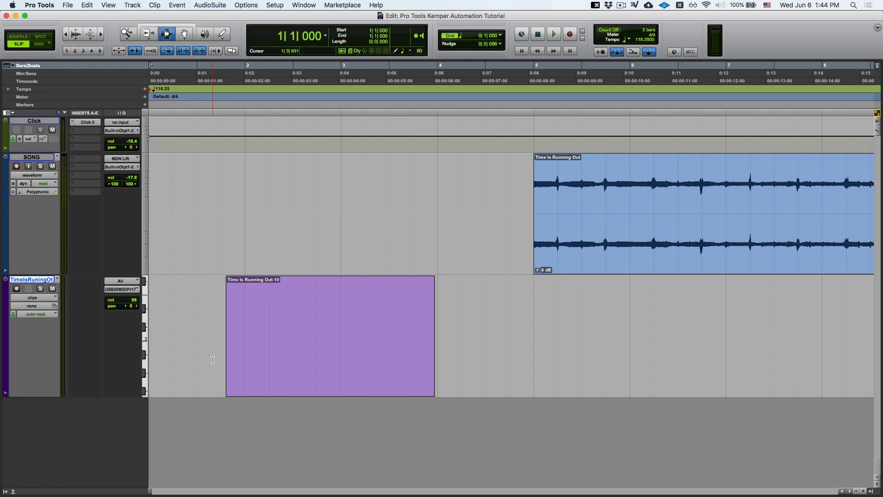
{"action": "key", "text": "Tab"}
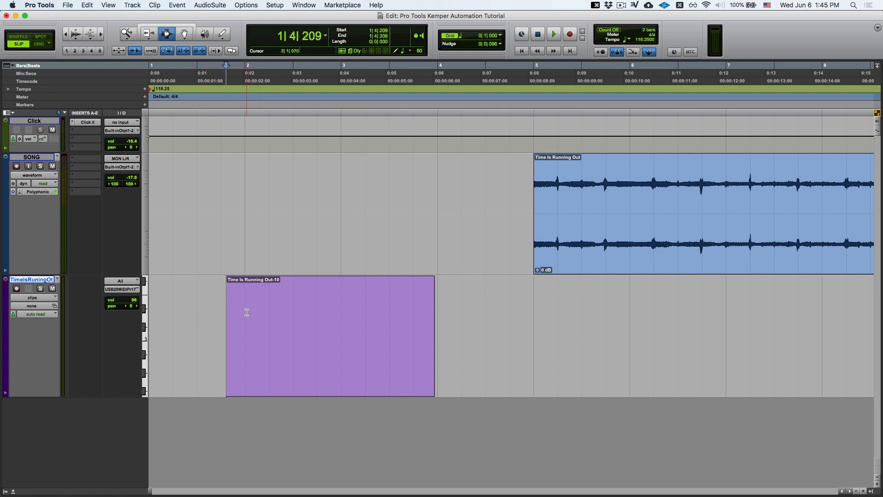
{"action": "key", "text": "alt+equal"}
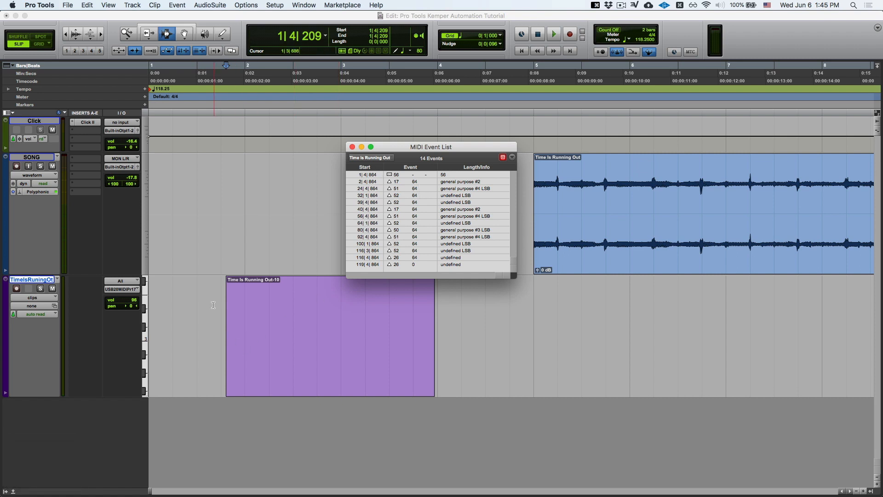
{"action": "left_click", "coordinate": [212, 305]}
Open the MIDI export settings to view the file format options and cancel the export
{"action": "left_click", "coordinate": [72, 4]}
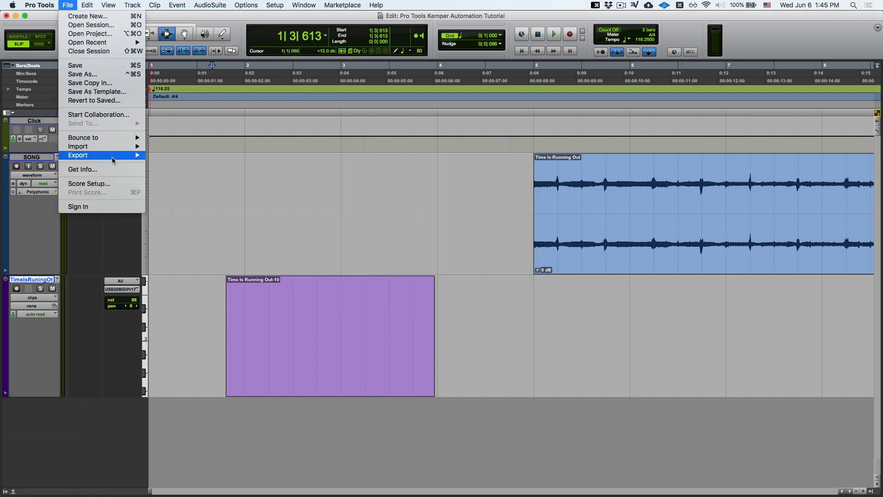
{"action": "mouse_move", "coordinate": [106, 155]}
{"action": "left_click", "coordinate": [183, 173]}
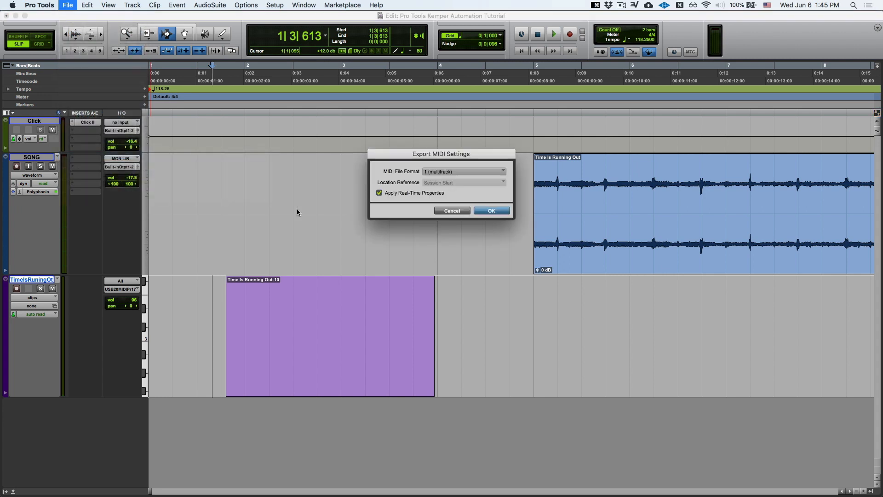
{"action": "key", "text": "Escape"}
Go to the first MIDI clip's start and open the MIDI Event List
{"action": "left_click", "coordinate": [204, 320]}
{"action": "key", "text": "Tab"}
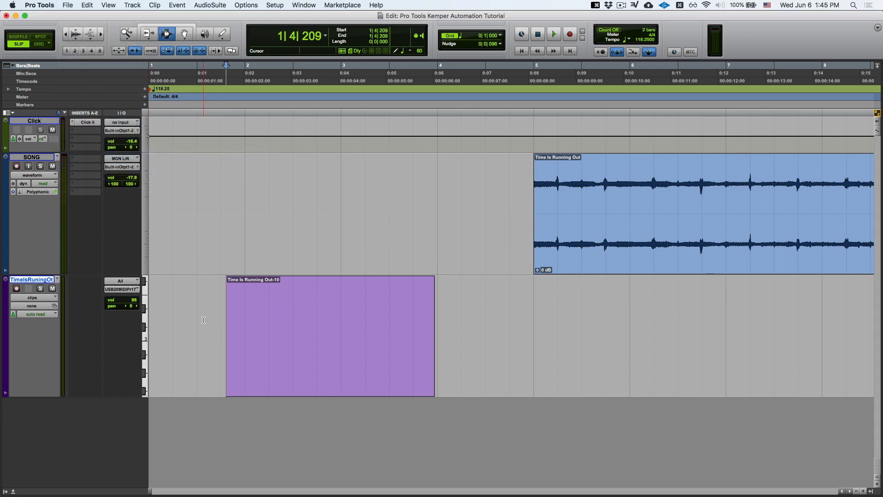
{"action": "key", "text": "alt+equal"}
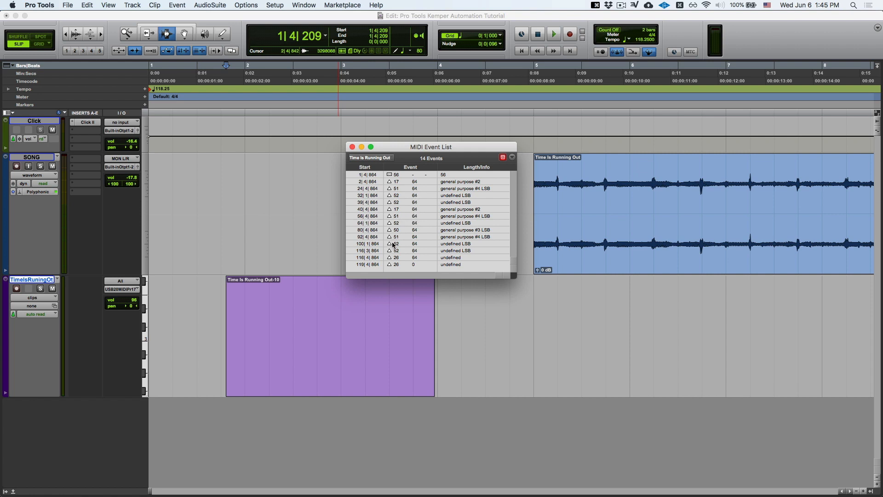
Give the controller events from 2|4|864 through 118|4|864 sequential values from 1 to 12, keeping the list order
{"action": "left_click", "coordinate": [415, 182]}
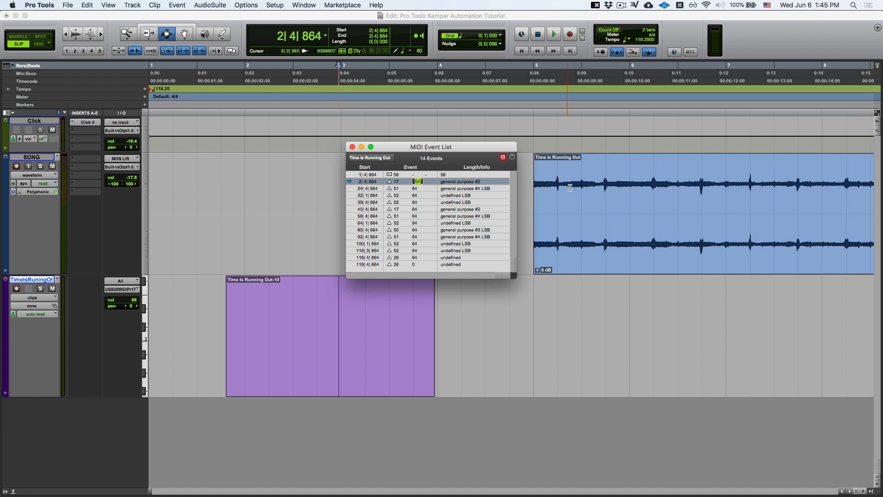
{"action": "type", "text": "1 2 3 4 5 6 7 8 "}
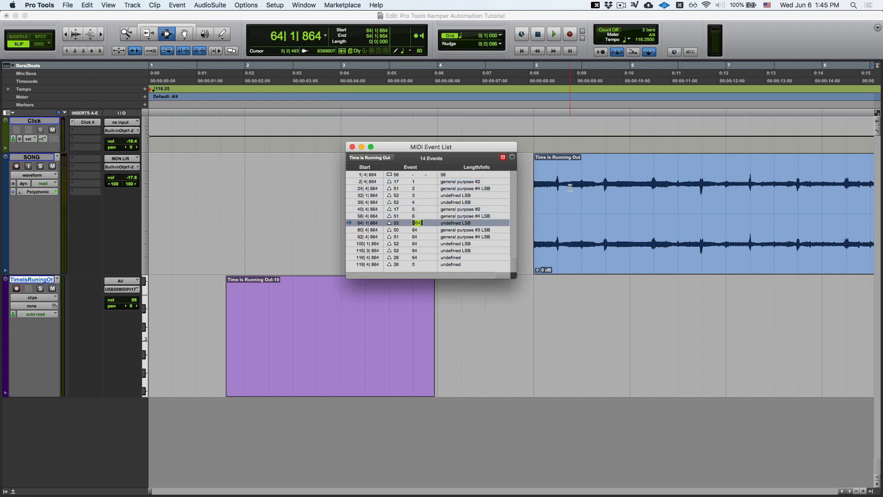
{"action": "type", "text": "9"}
{"action": "key", "text": "Return"}
{"action": "type", "text": "10"}
{"action": "key", "text": "Return"}
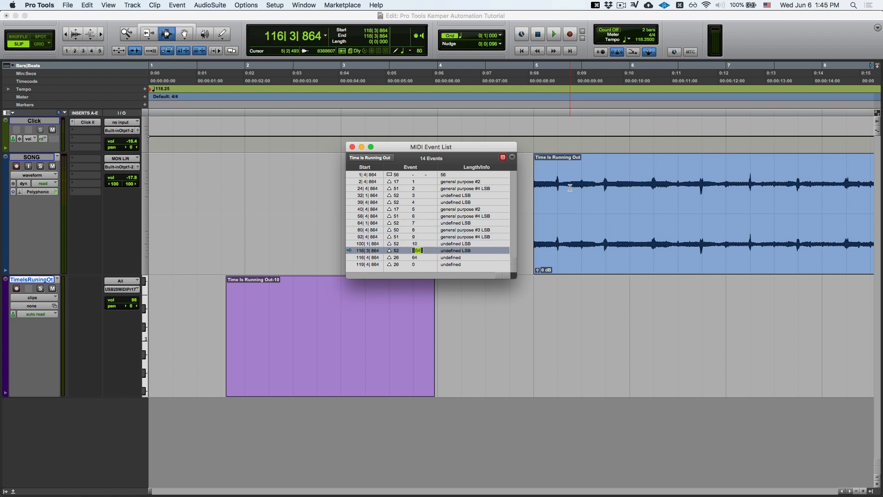
{"action": "key", "text": "Return"}
{"action": "type", "text": "12"}
{"action": "key", "text": "Return"}
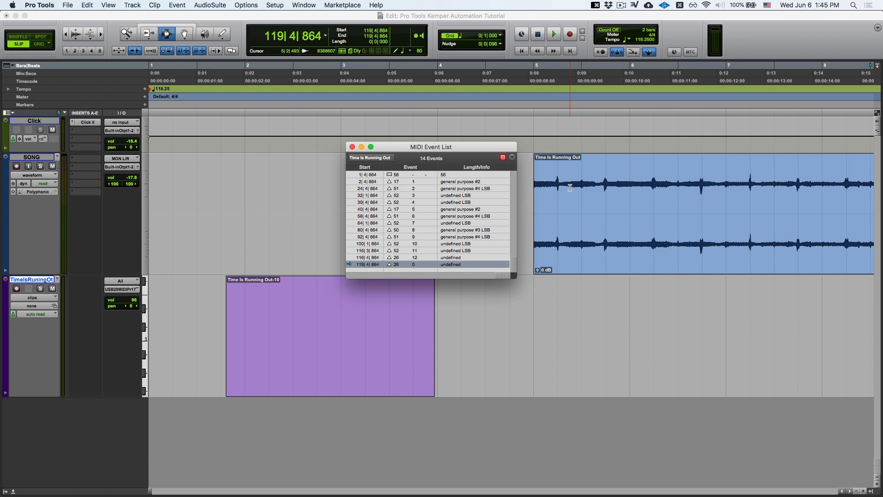
Leave the event list, return to the first MIDI clip's start and examine the MIDI clips' placement across the whole song
{"action": "left_click", "coordinate": [200, 290]}
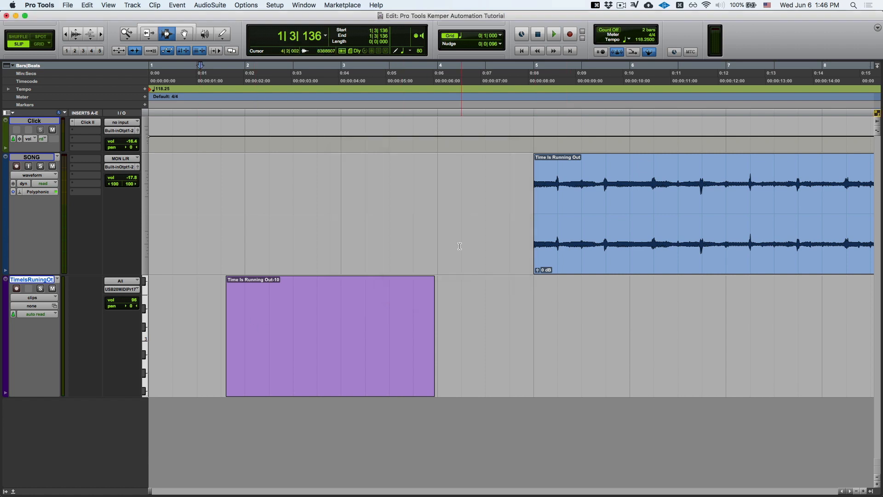
{"action": "key", "text": "Tab"}
{"action": "key", "text": "super+bracketleft"}
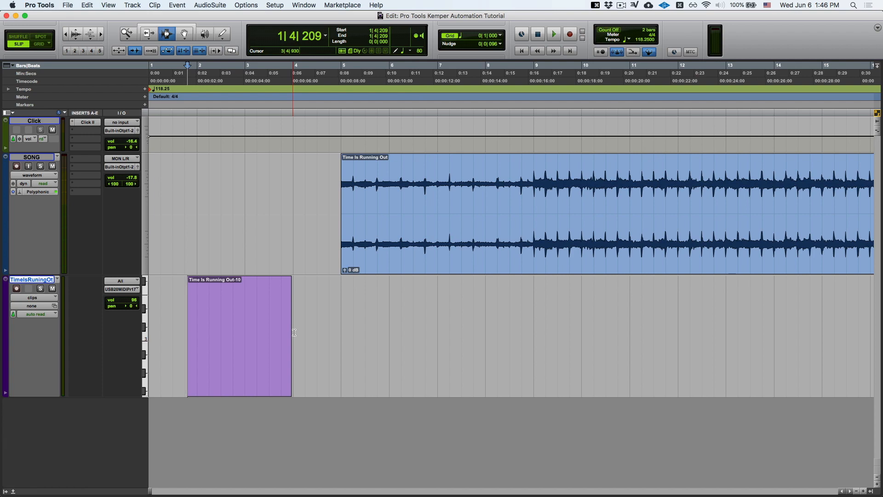
{"action": "key", "text": "super+bracketleft"}
{"action": "key", "text": "super+bracketleft"}
{"action": "key", "text": "super+bracketleft"}
{"action": "key", "text": "super+bracketleft"}
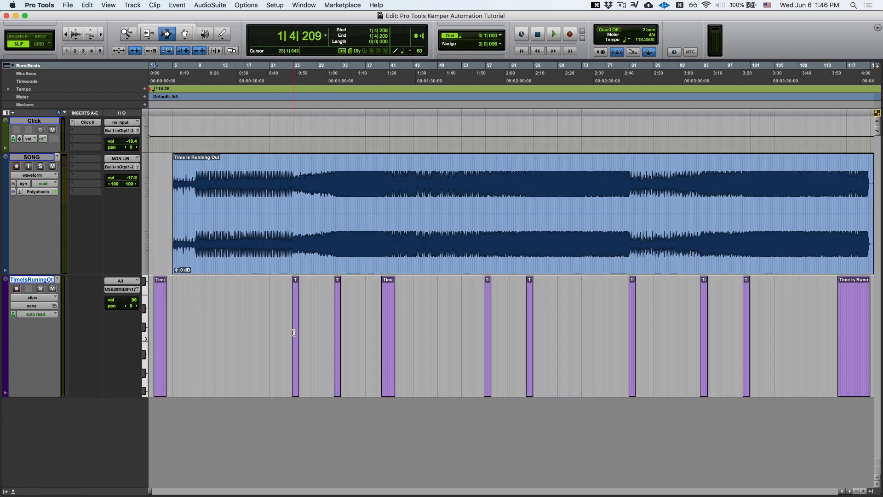
{"action": "key", "text": "super+bracketright"}
{"action": "key", "text": "super+bracketright"}
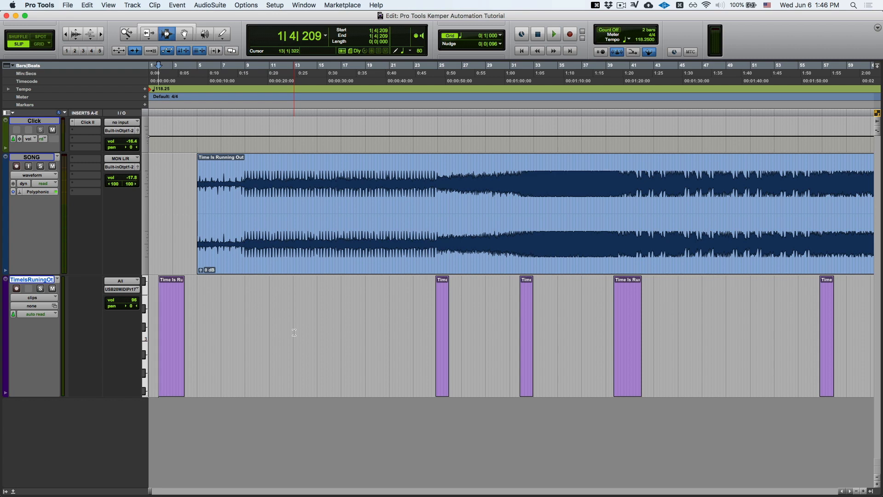
Save the session and place the cursor at the first MIDI clip's start, 1|4|209, with the whole song in view
{"action": "key", "text": "t"}
{"action": "key", "text": "t"}
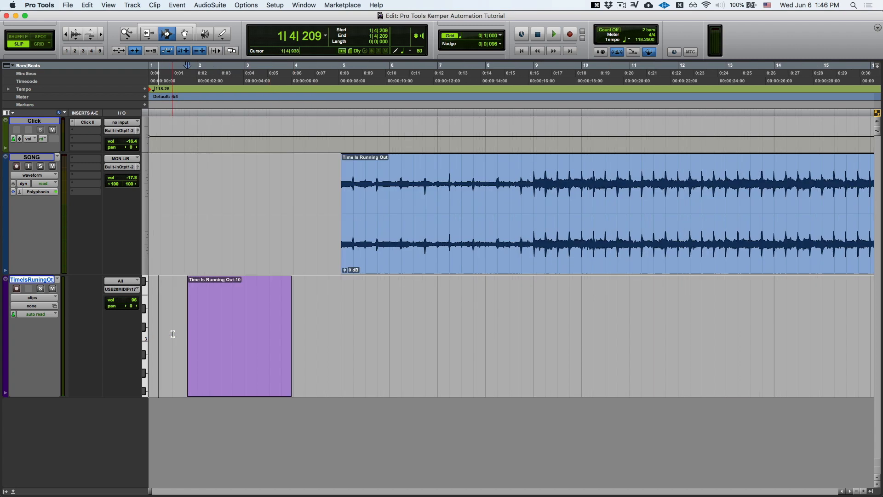
{"action": "left_click_drag", "start_coordinate": [170, 317], "coordinate": [310, 318]}
{"action": "left_click", "coordinate": [183, 301]}
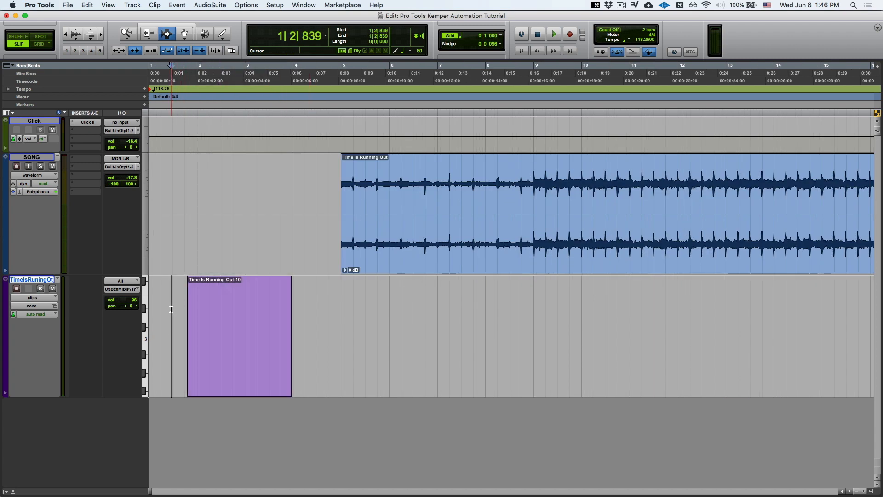
{"action": "key", "text": "super+s"}
{"action": "key", "text": "r"}
{"action": "key", "text": "r"}
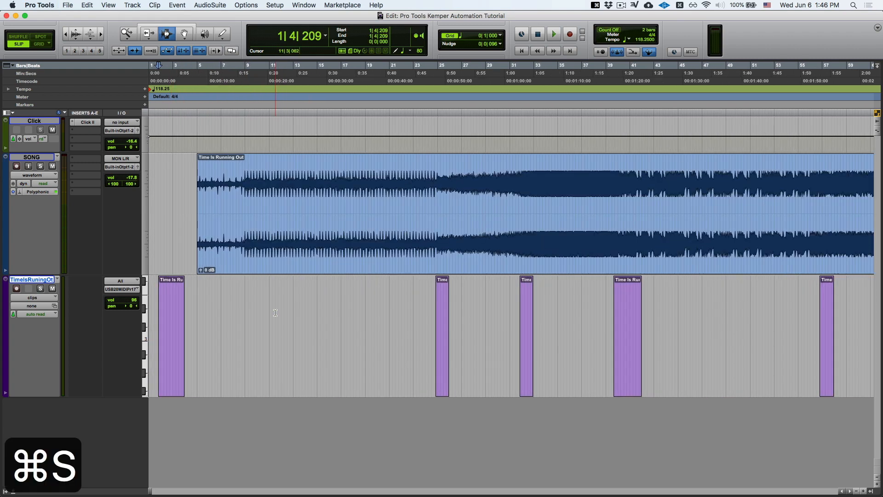
{"action": "key", "text": "r"}
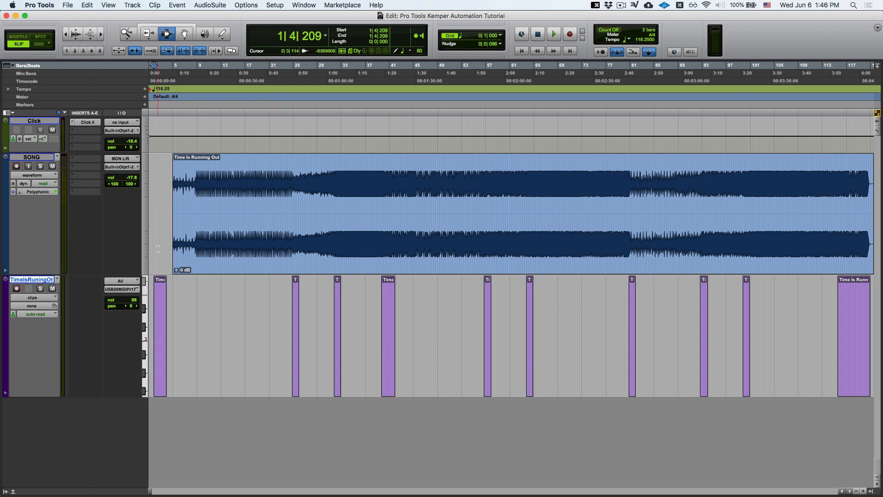